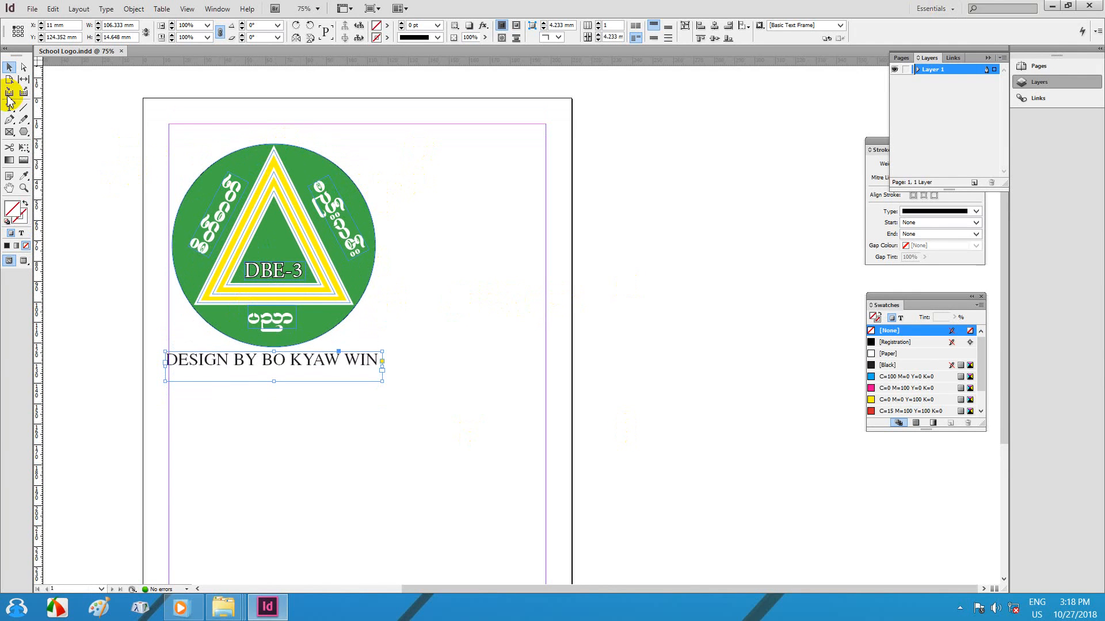
Step: Create an ellipse 100 mm wide and 100 mm high beside the existing logo
left_click_drag(24, 132, 66, 145)
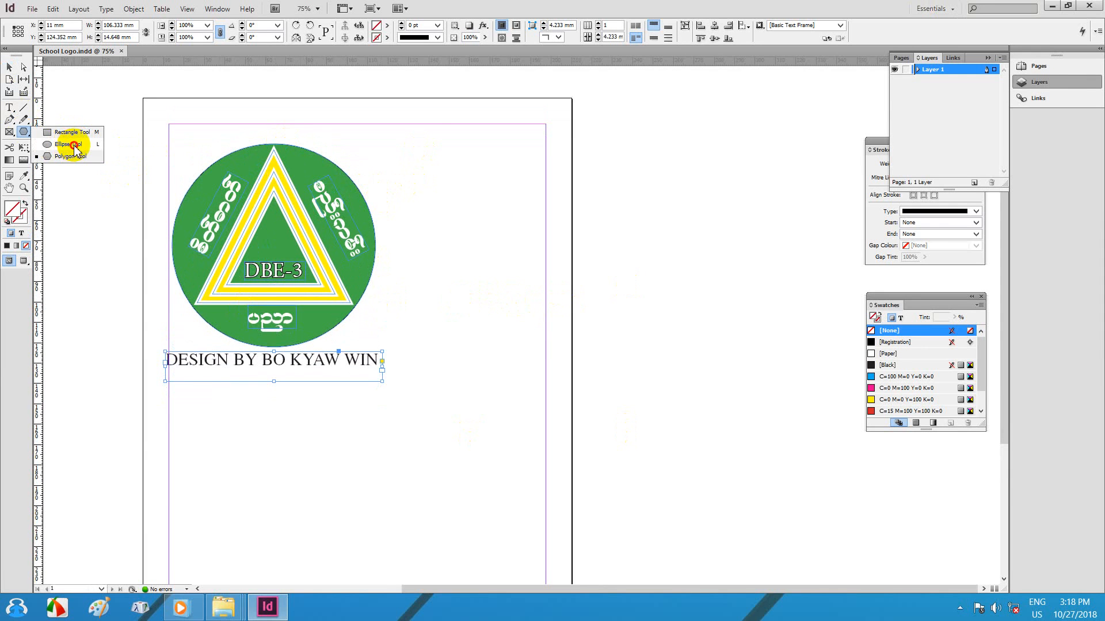
left_click_drag(75, 145, 75, 147)
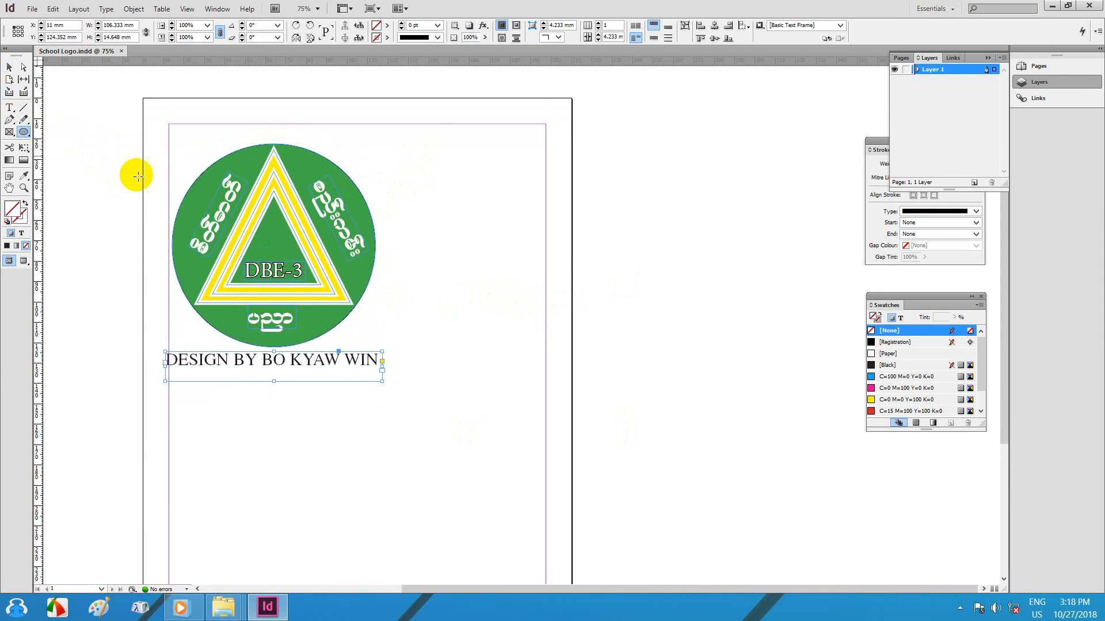
left_click(488, 230)
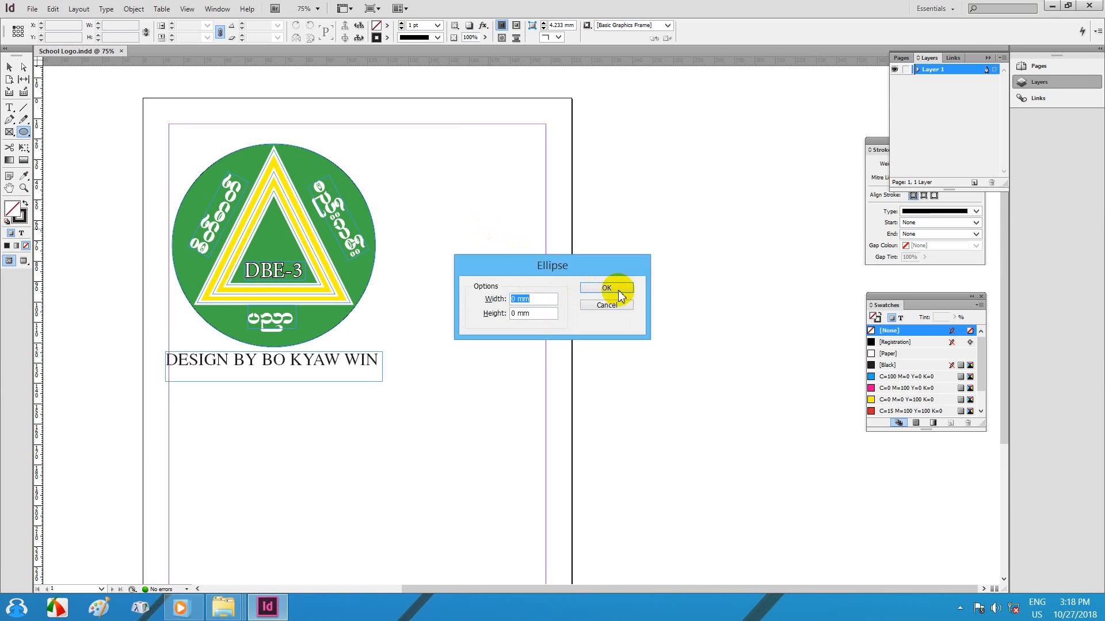
left_click(621, 296)
left_click(489, 217)
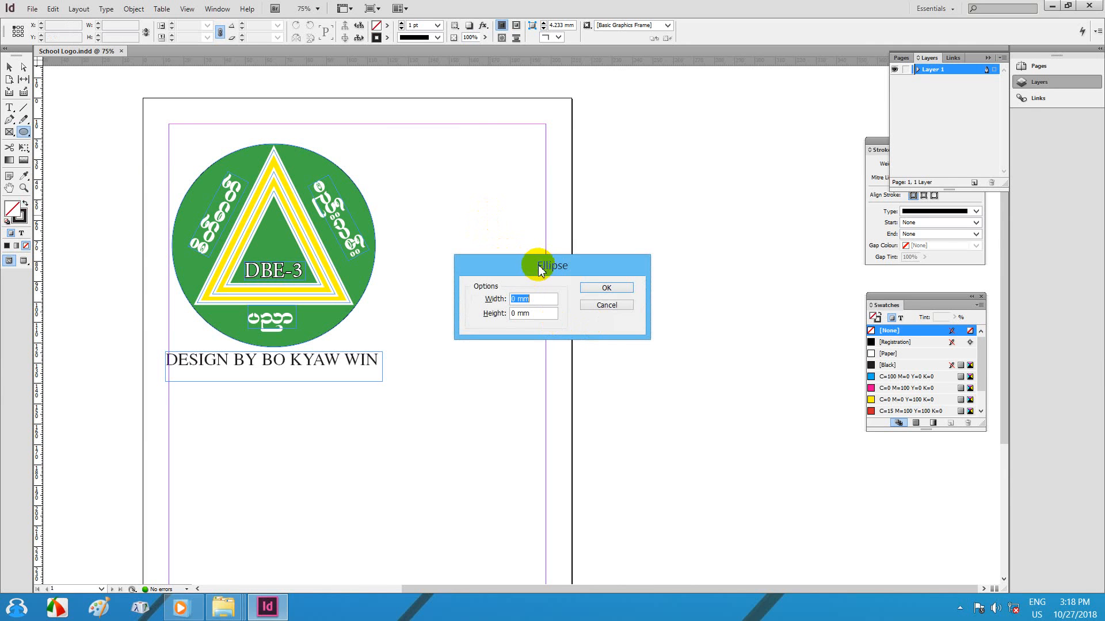
left_click_drag(539, 270, 539, 232)
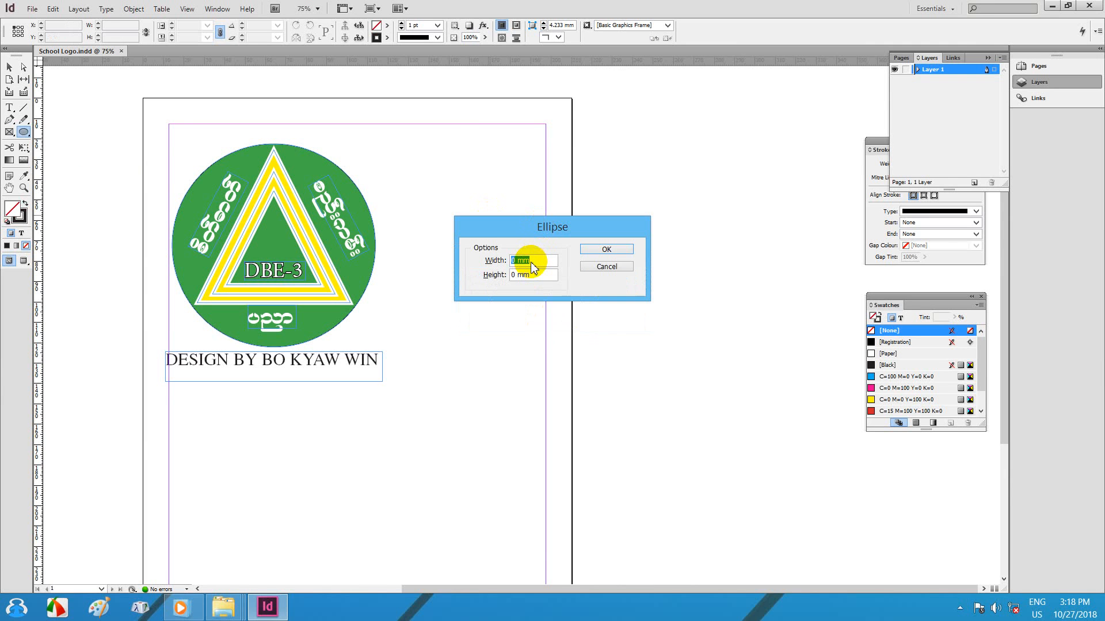
key("Tab")
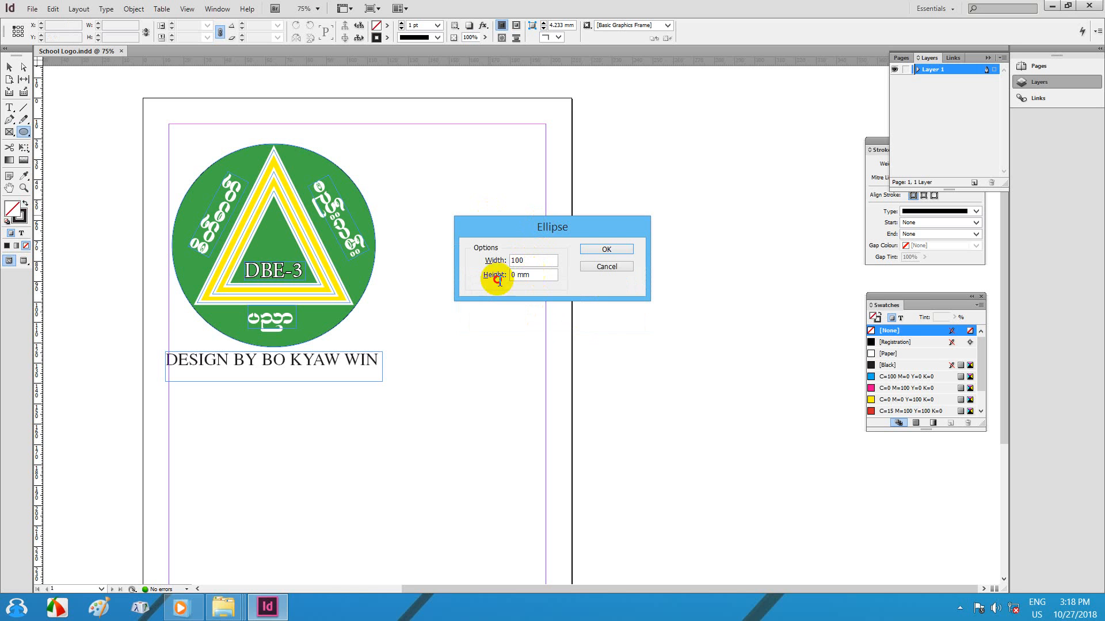
type("100")
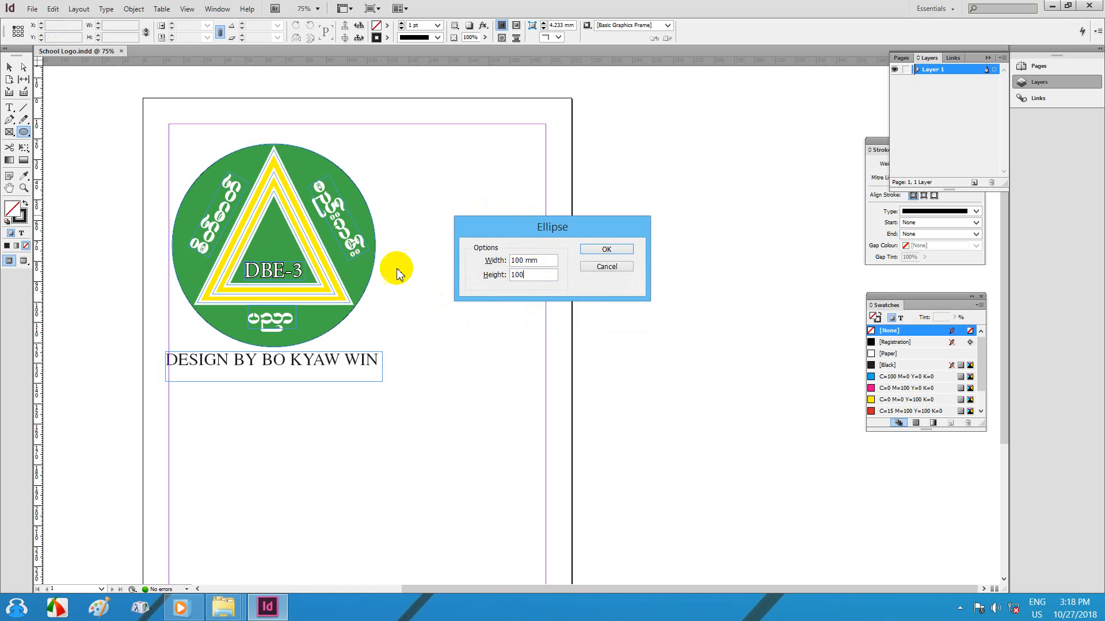
left_click(587, 249)
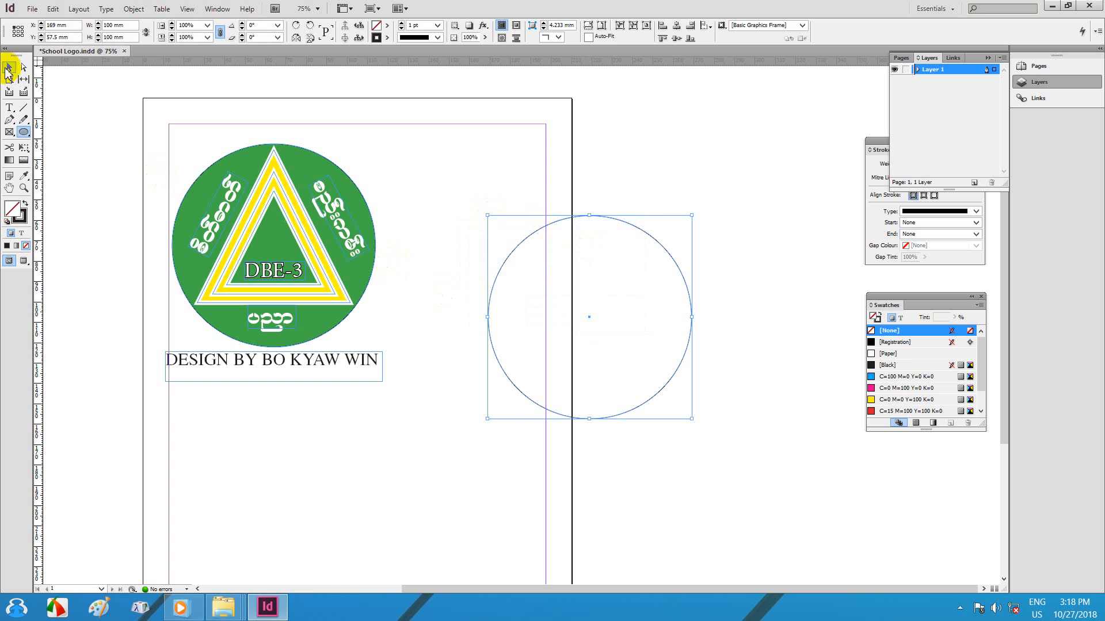
Step: Fill the new circle with green C=75 M=5 Y=100 K=0 and move it onto the pasteboard beside the page
left_click(10, 68)
left_click_drag(504, 263, 474, 209)
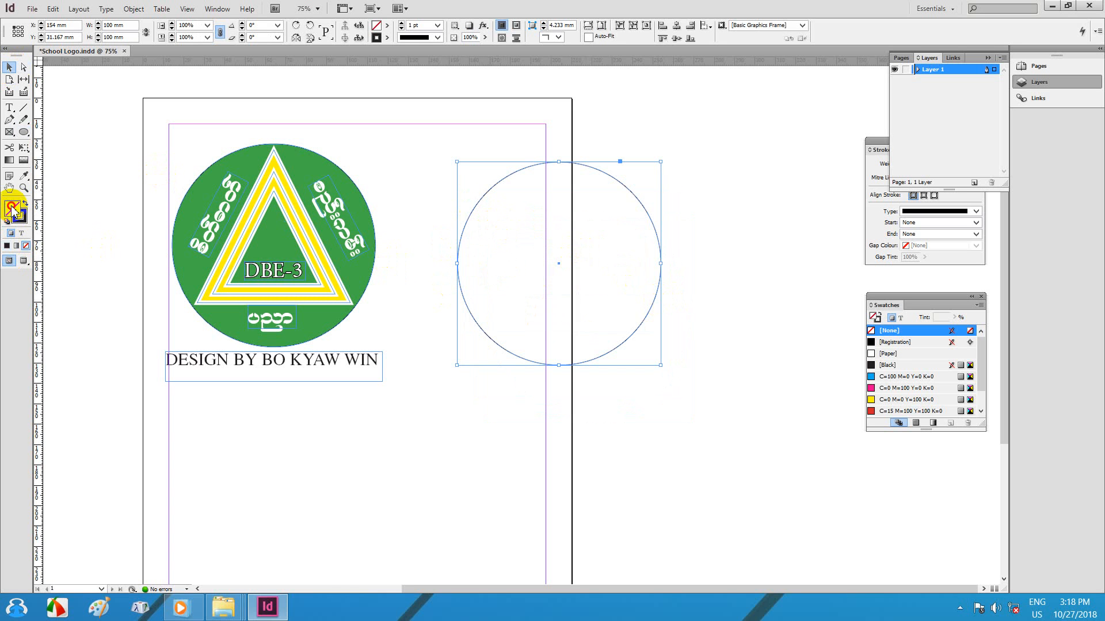
scroll(895, 397, "down", 2)
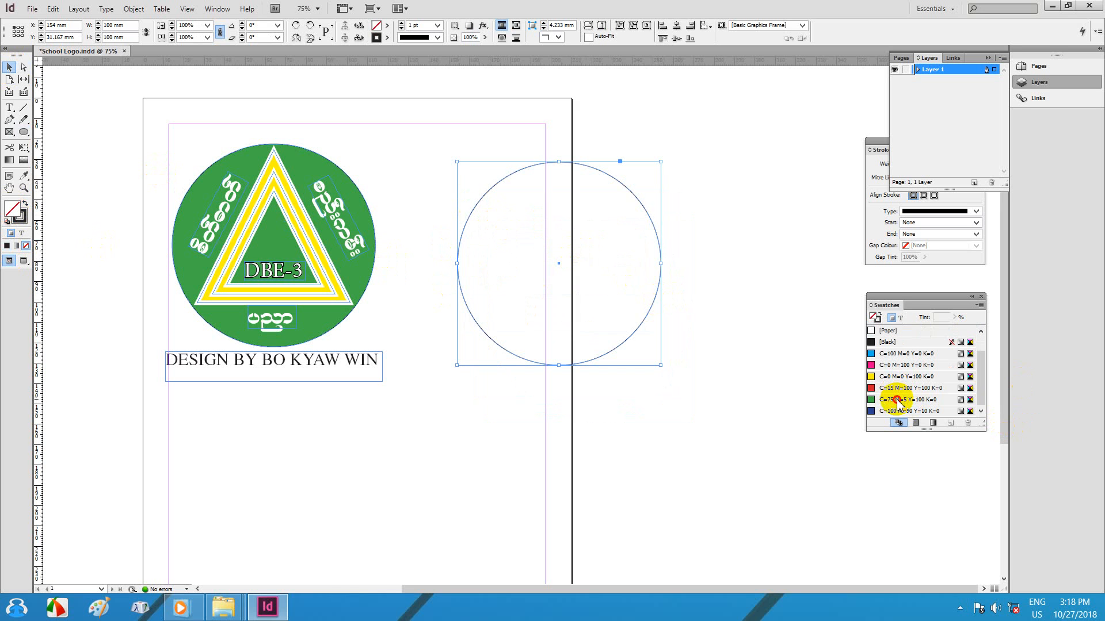
left_click(897, 400)
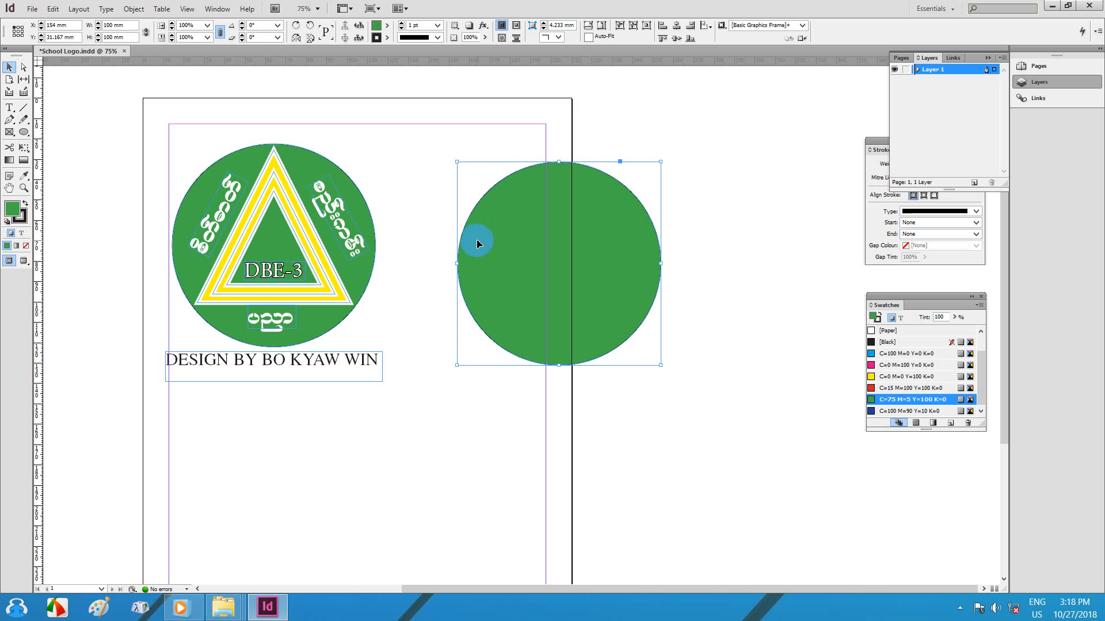
left_click_drag(498, 239, 645, 193)
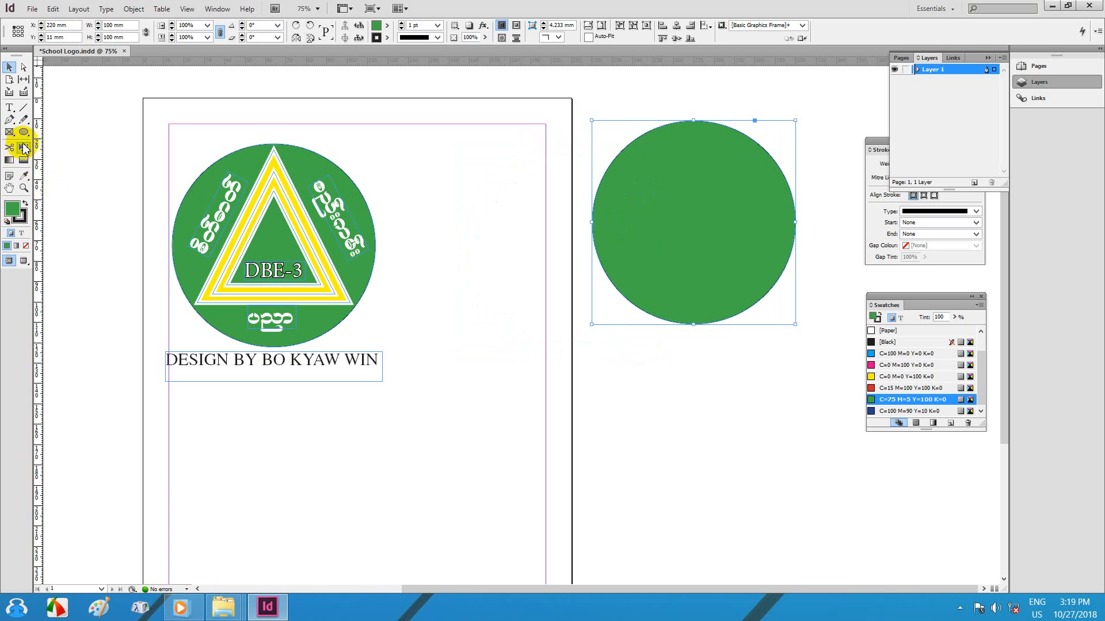
Step: Create a 3-sided polygon 60 mm wide and 60 mm high with a 0% star inset between the logo and the green circle
left_click_drag(26, 133, 74, 161)
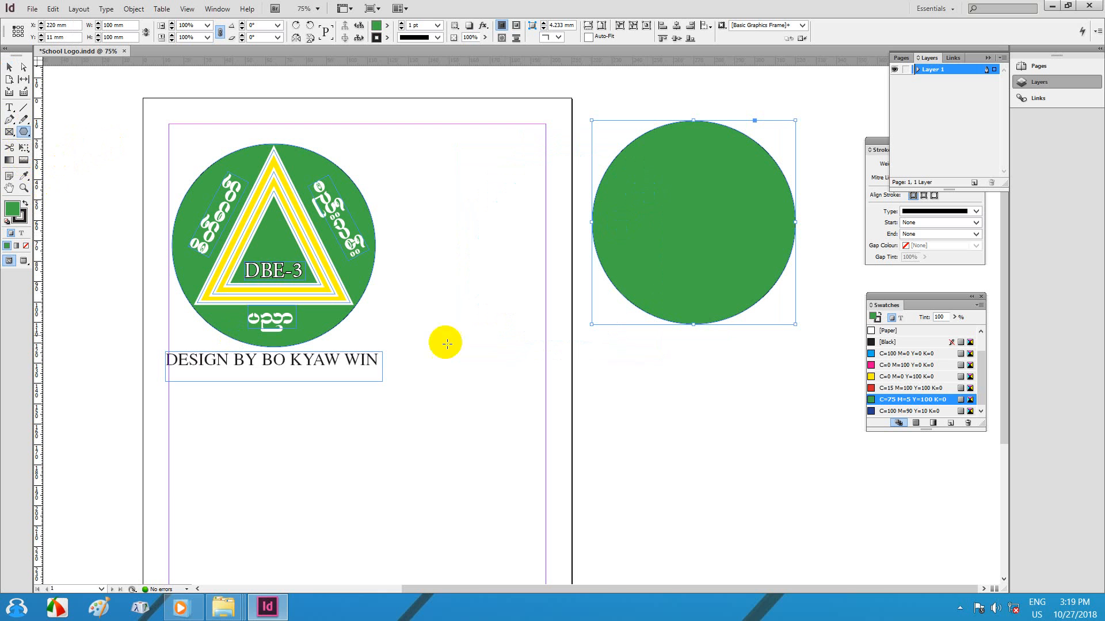
left_click(449, 237)
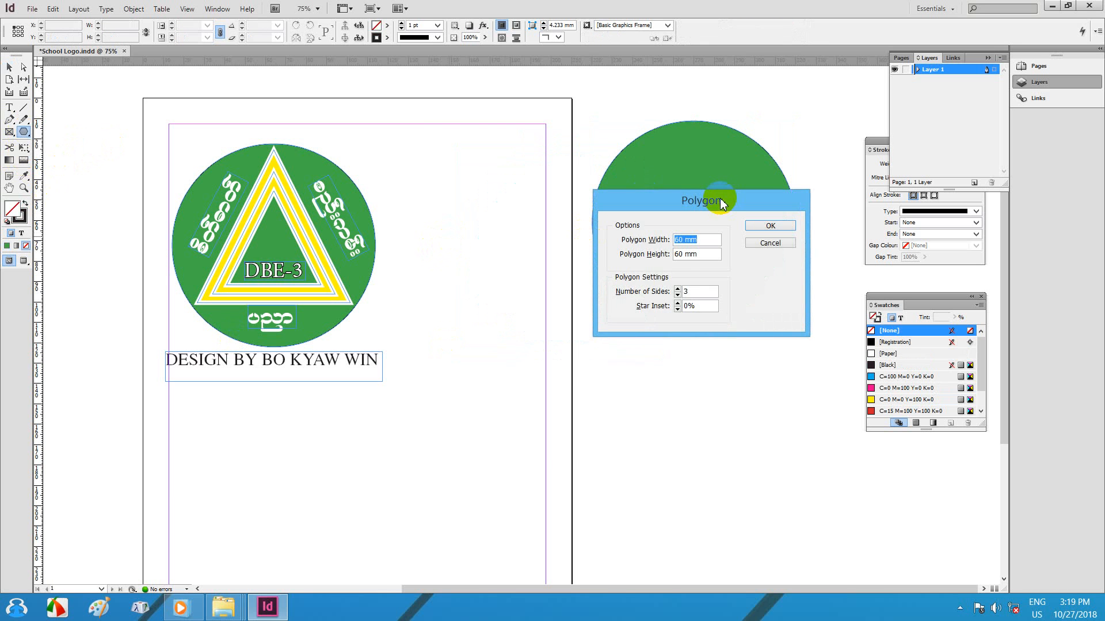
left_click_drag(722, 195, 589, 324)
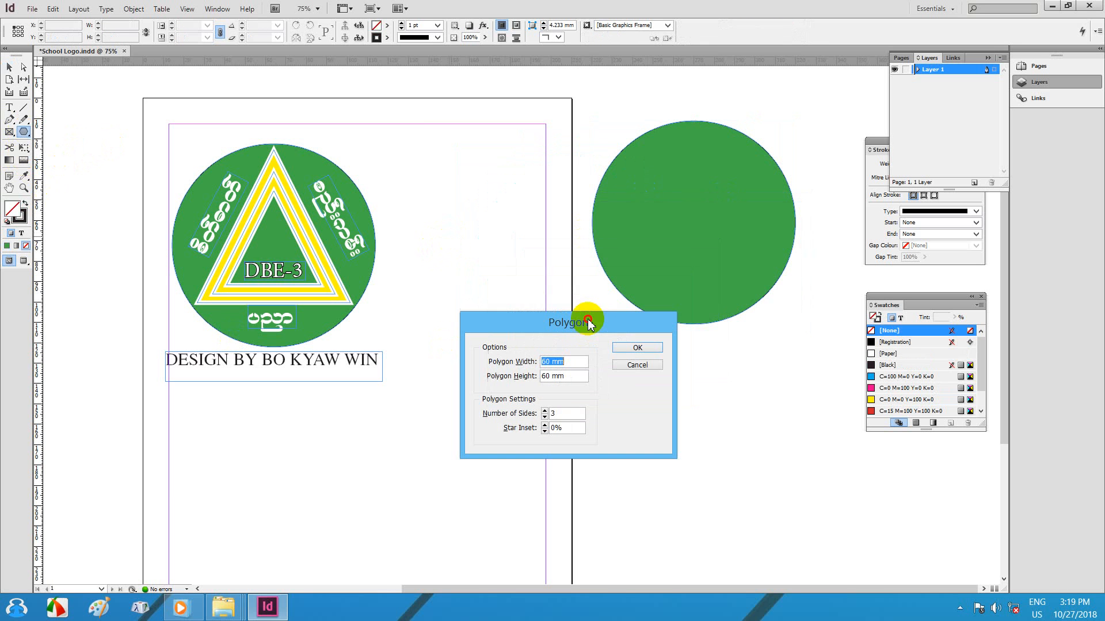
double_click(559, 428)
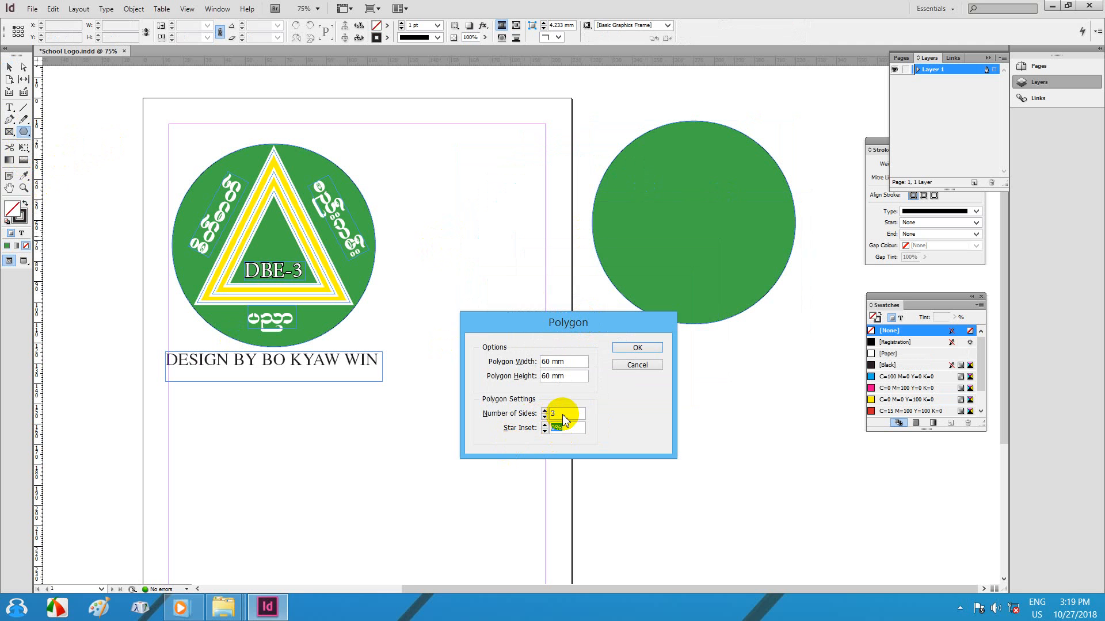
double_click(553, 413)
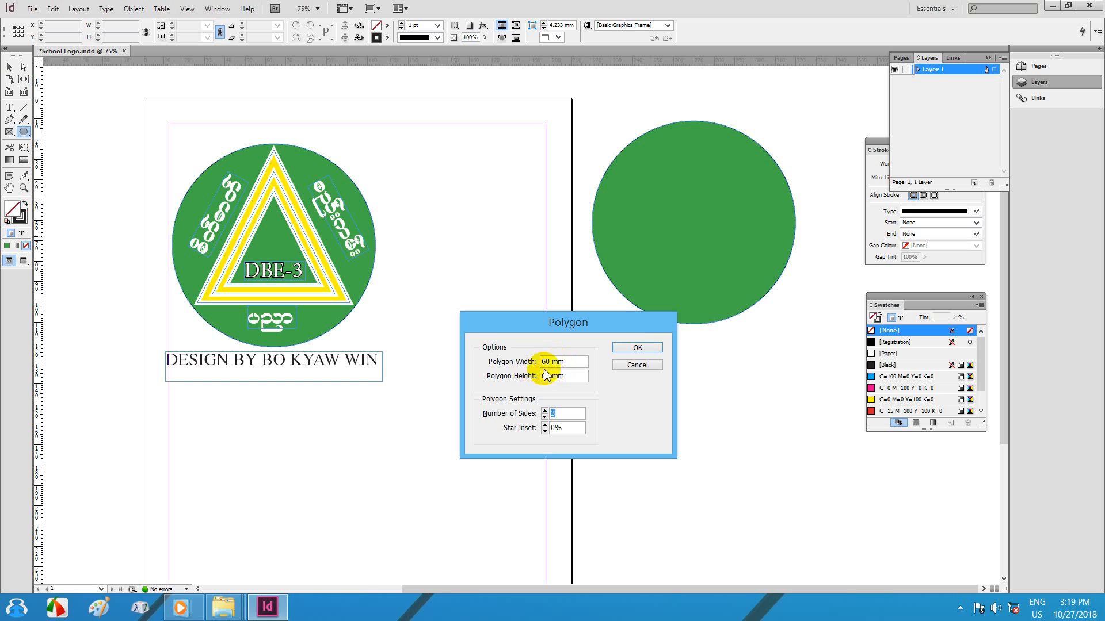
left_click(635, 349)
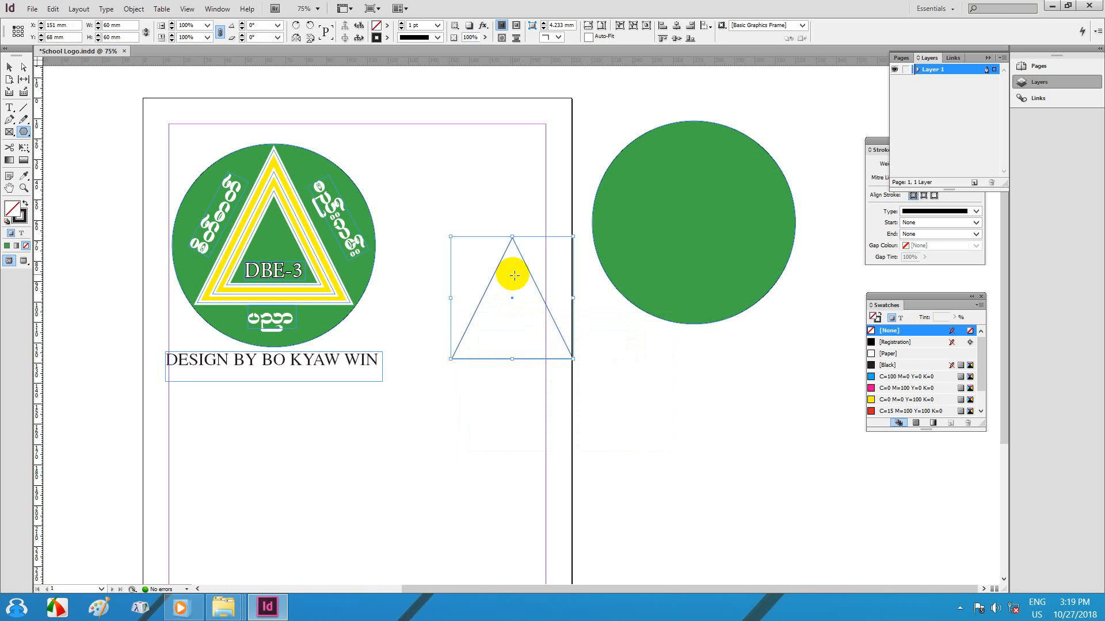
Step: Move the plain green circle below the logo's caption and place the triangle beside it on the page
left_click(10, 68)
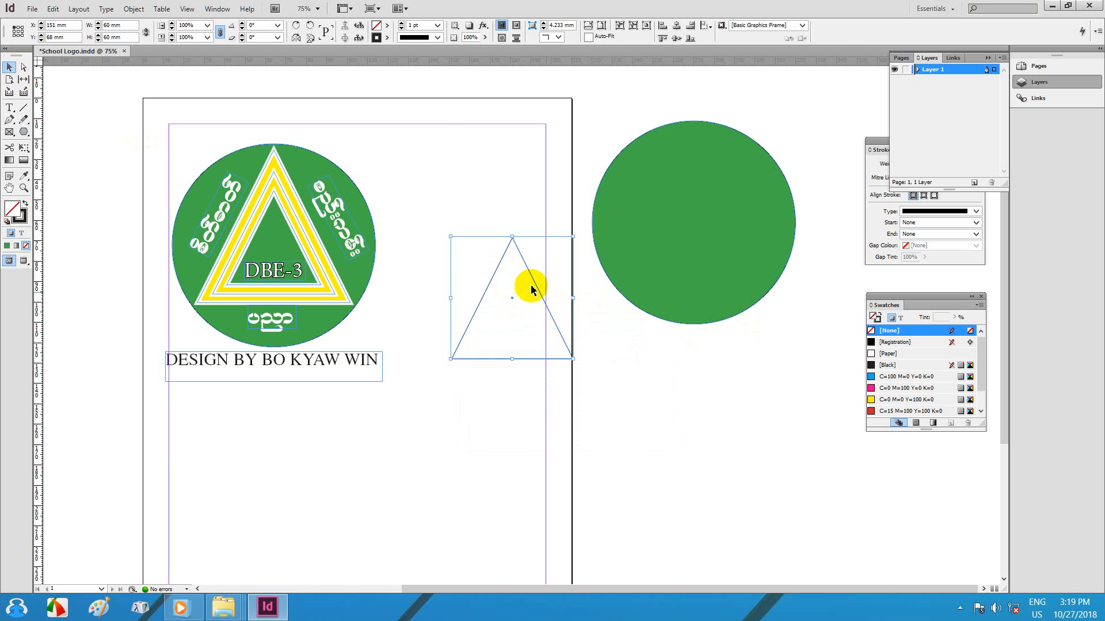
left_click(685, 215, "shift")
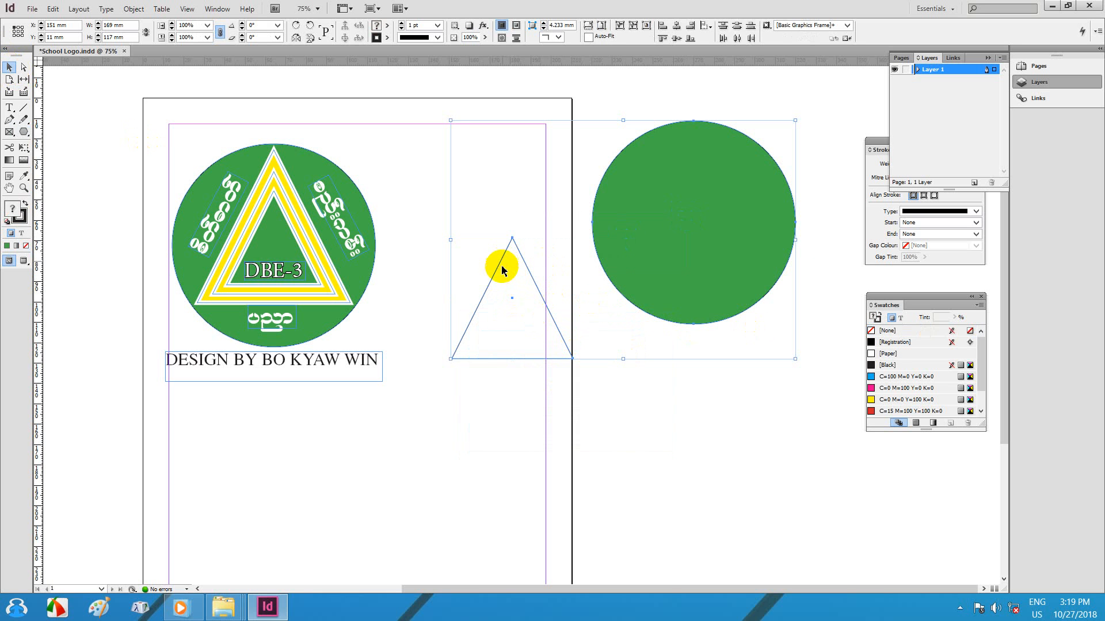
left_click(682, 237)
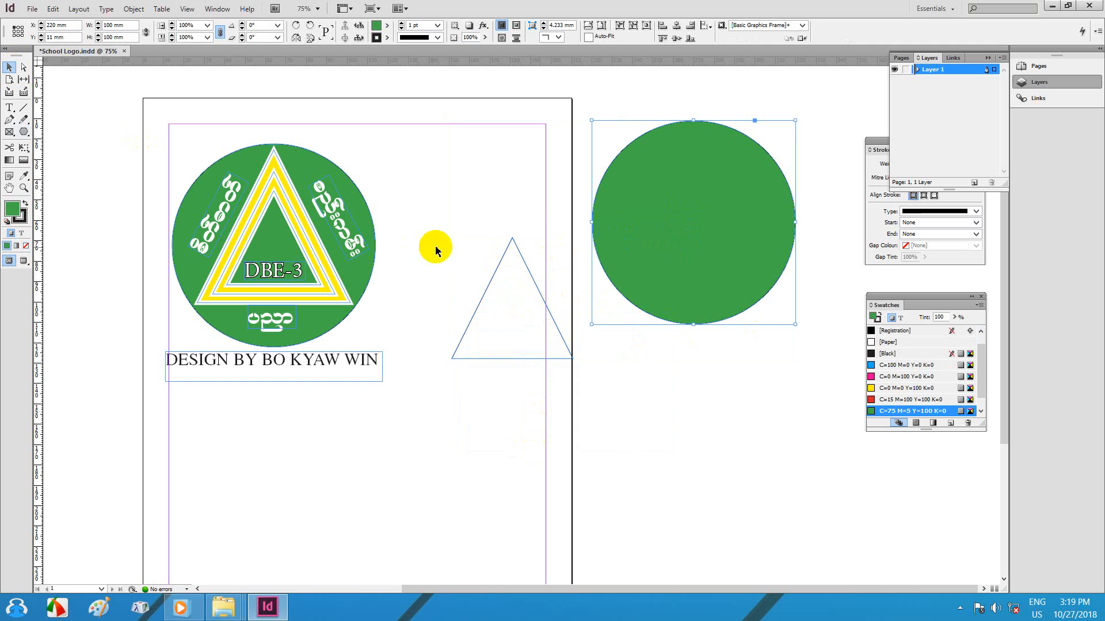
left_click_drag(489, 290, 629, 240)
left_click_drag(686, 143, 500, 347)
scroll(486, 190, "down", 5)
left_click_drag(483, 222, 245, 328)
scroll(542, 202, "up", 2)
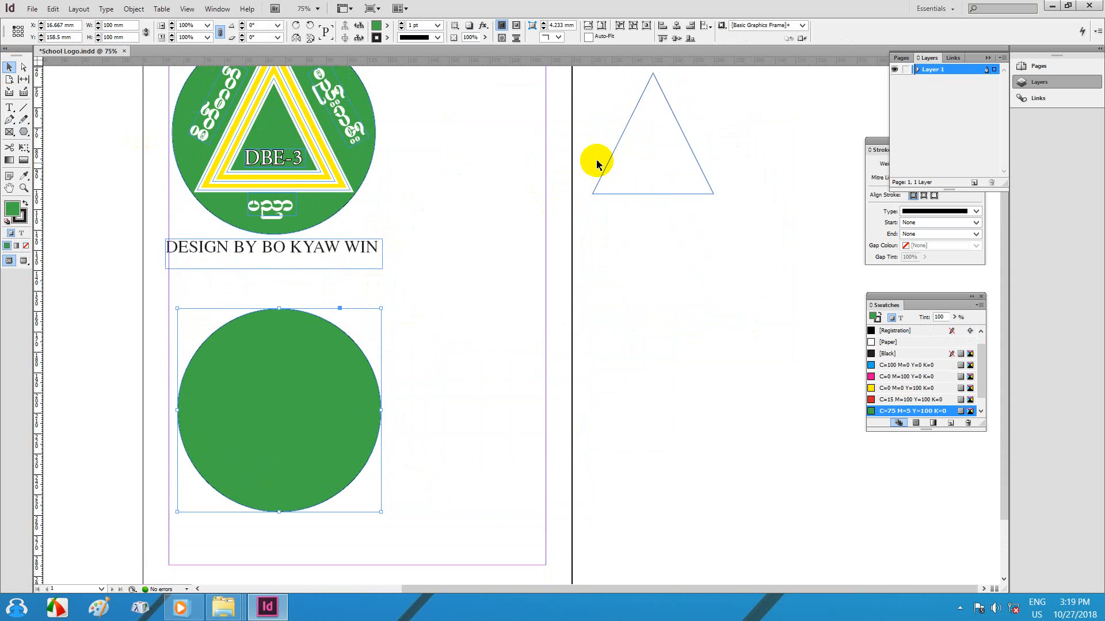
left_click_drag(610, 171, 611, 172)
left_click_drag(610, 162, 443, 407)
left_click_drag(518, 387, 533, 311)
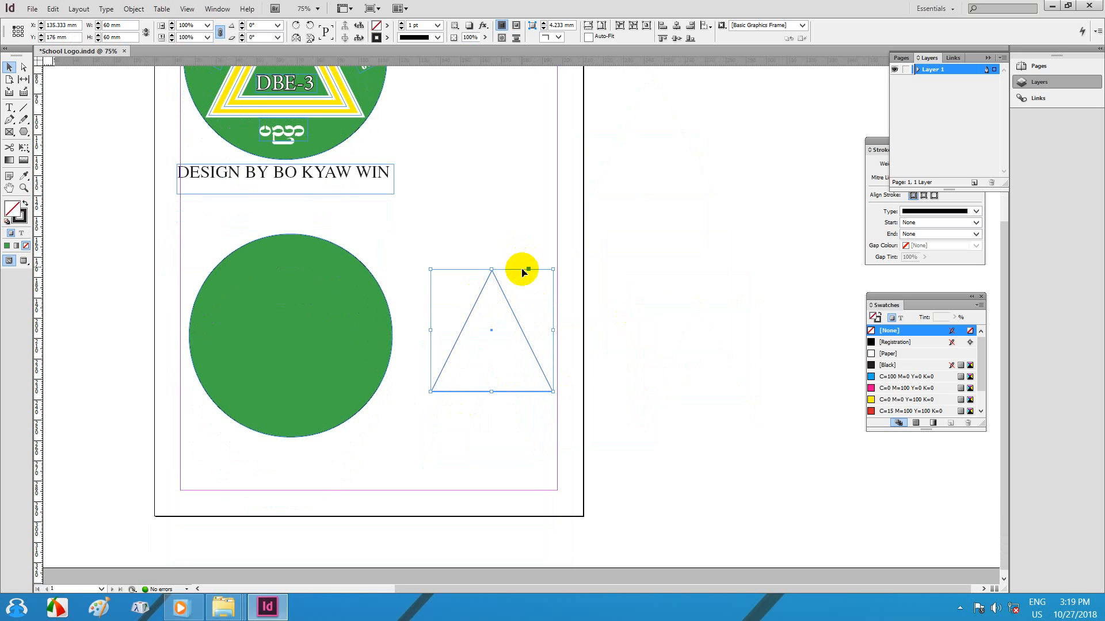
Step: Move the plain green circle onto the pasteboard left of the page and the triangle onto the pasteboard right of it
key("ctrl+minus")
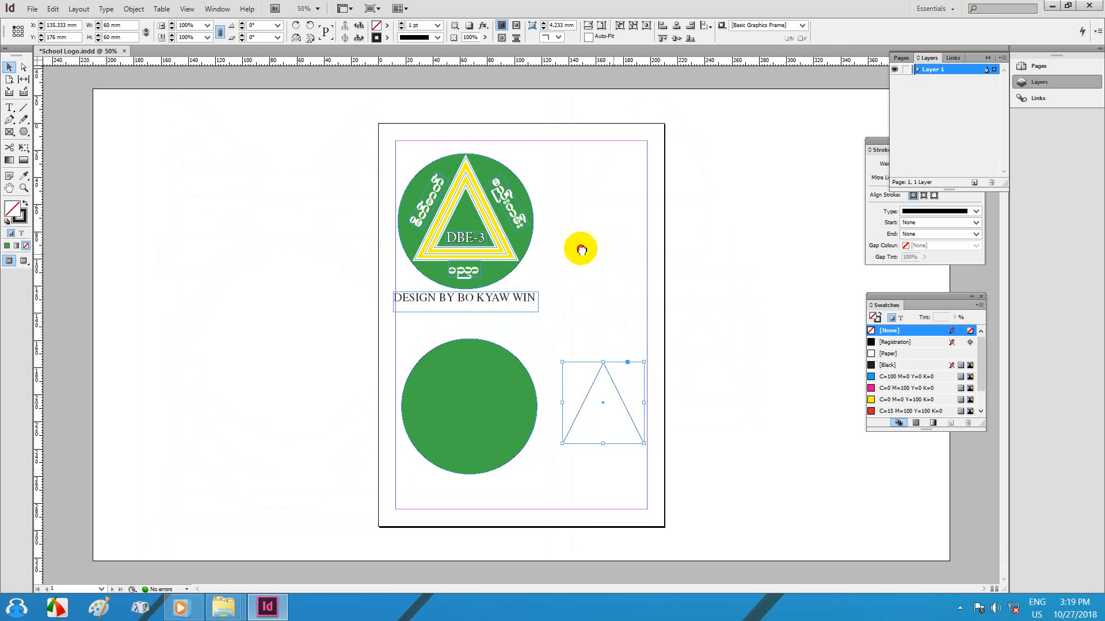
left_click_drag(475, 403, 303, 412)
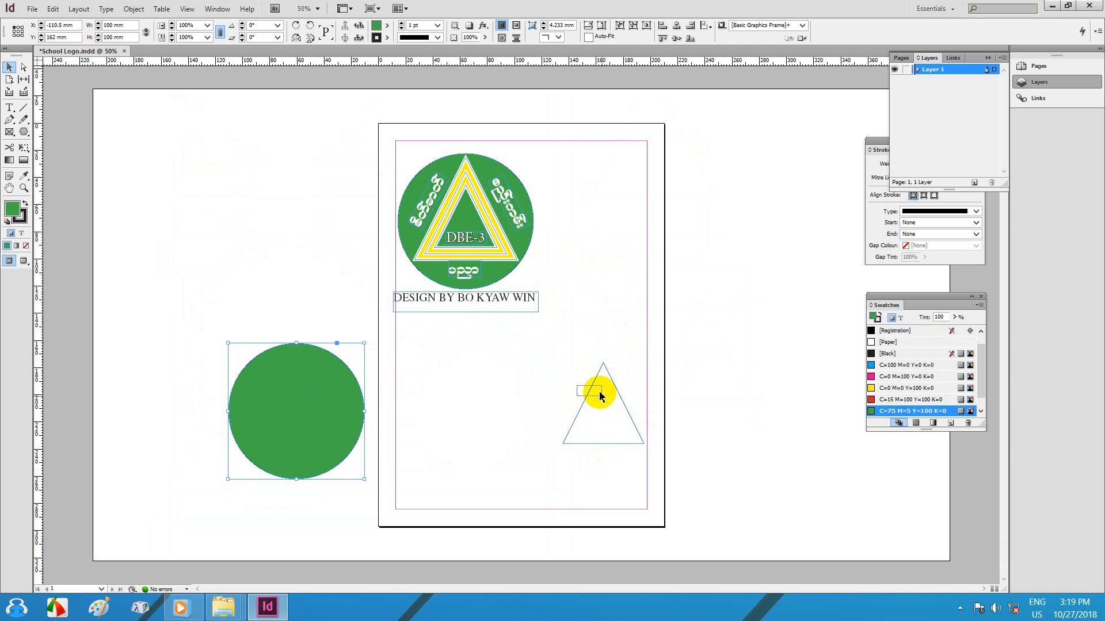
left_click_drag(600, 396, 714, 419)
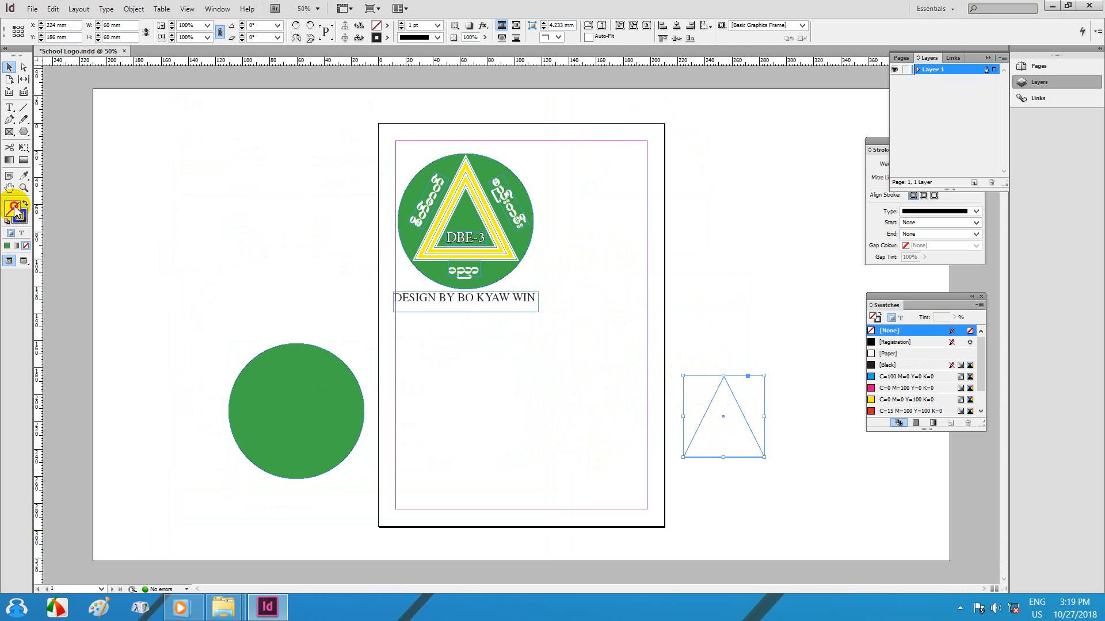
Step: Fill the triangle with yellow C=0 M=0 Y=100 K=0 and set its stroke weight to 5 pt
left_click(897, 399)
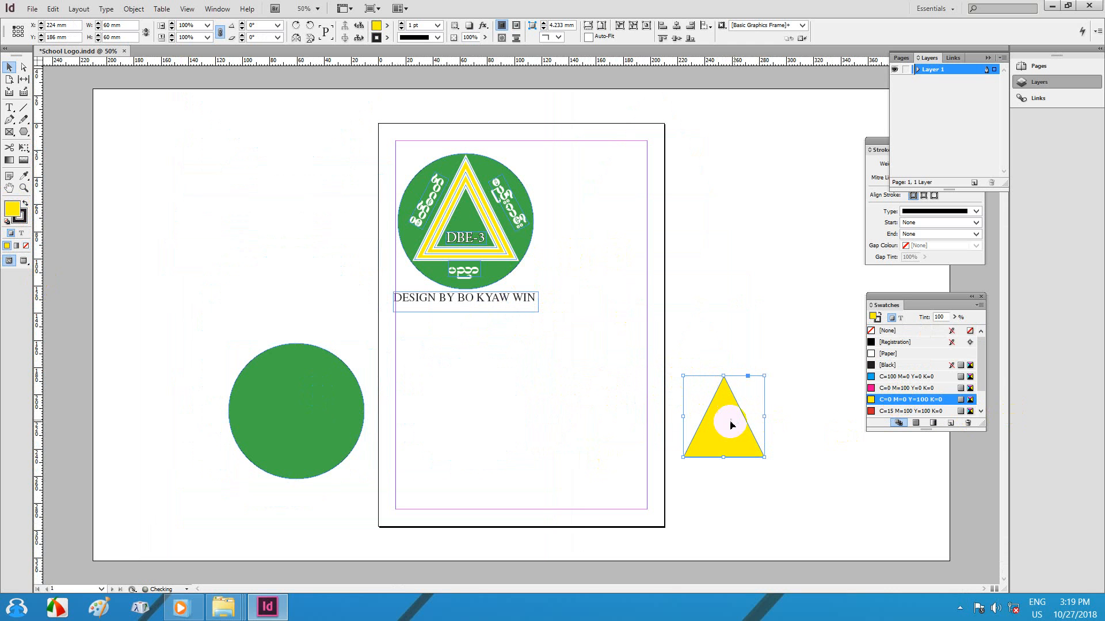
left_click(390, 27)
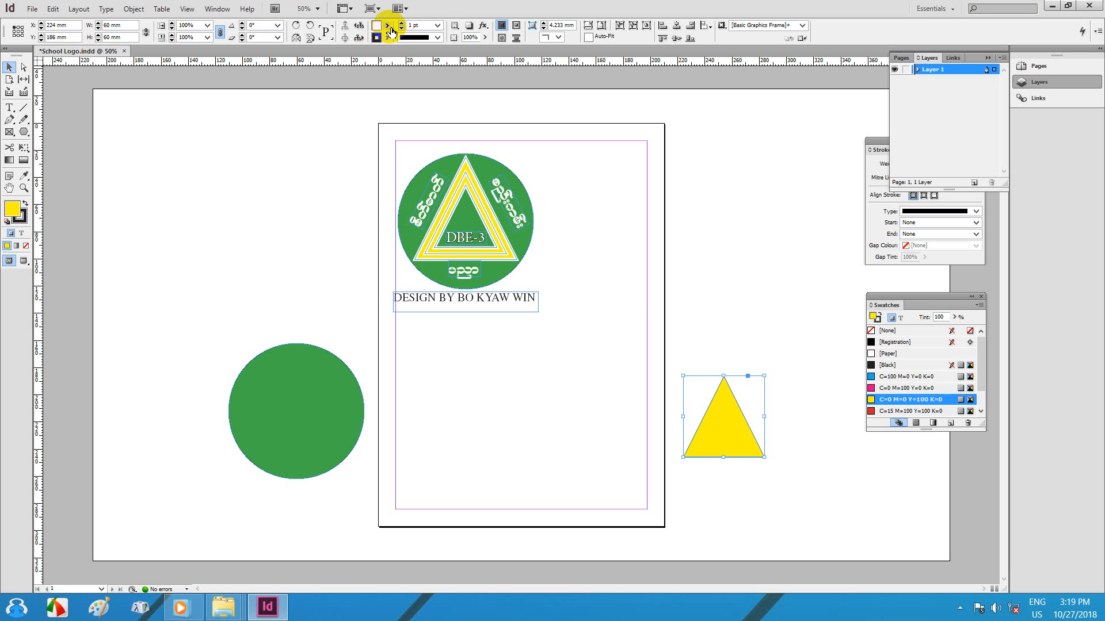
left_click(438, 26)
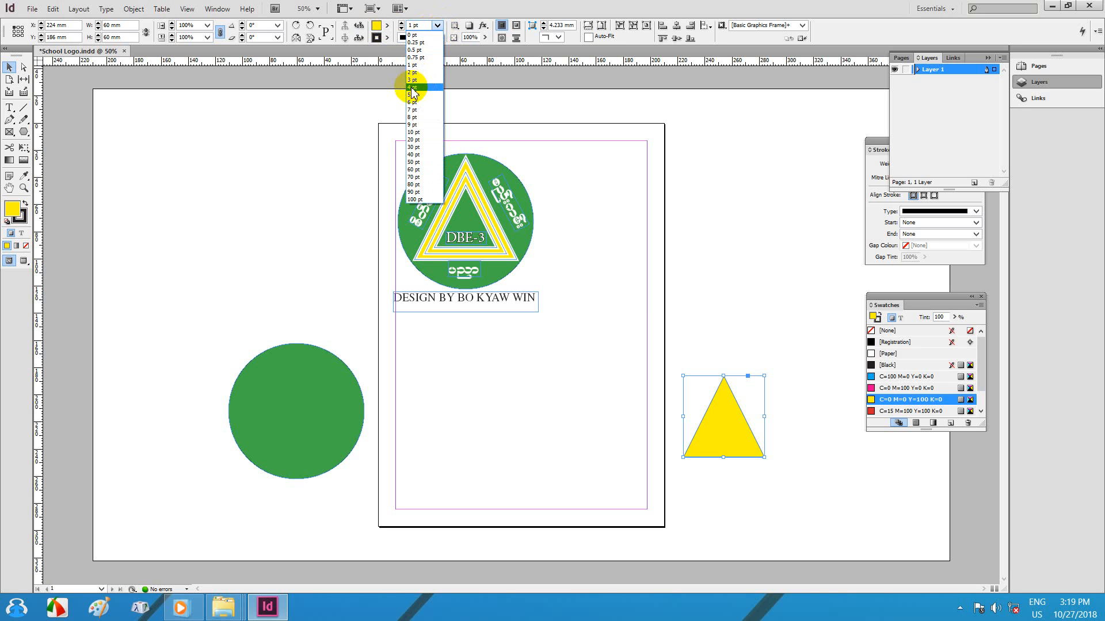
left_click(414, 94)
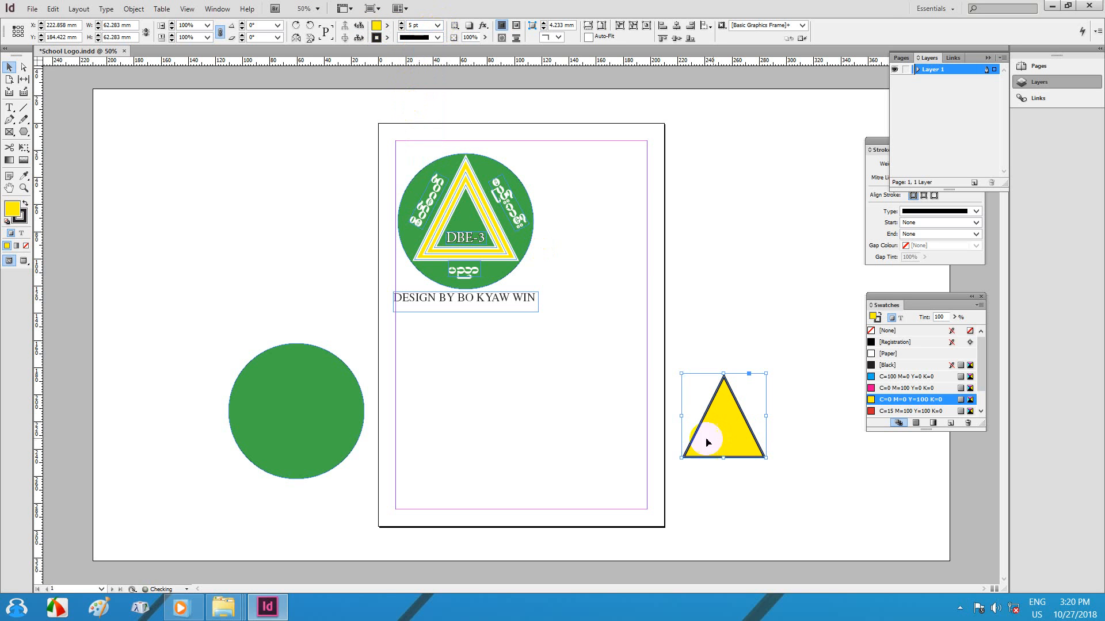
Step: Set the triangle's stroke colour to Paper and its stroke weight to 9 pt, keeping the yellow fill
left_click(900, 355)
left_click(900, 400)
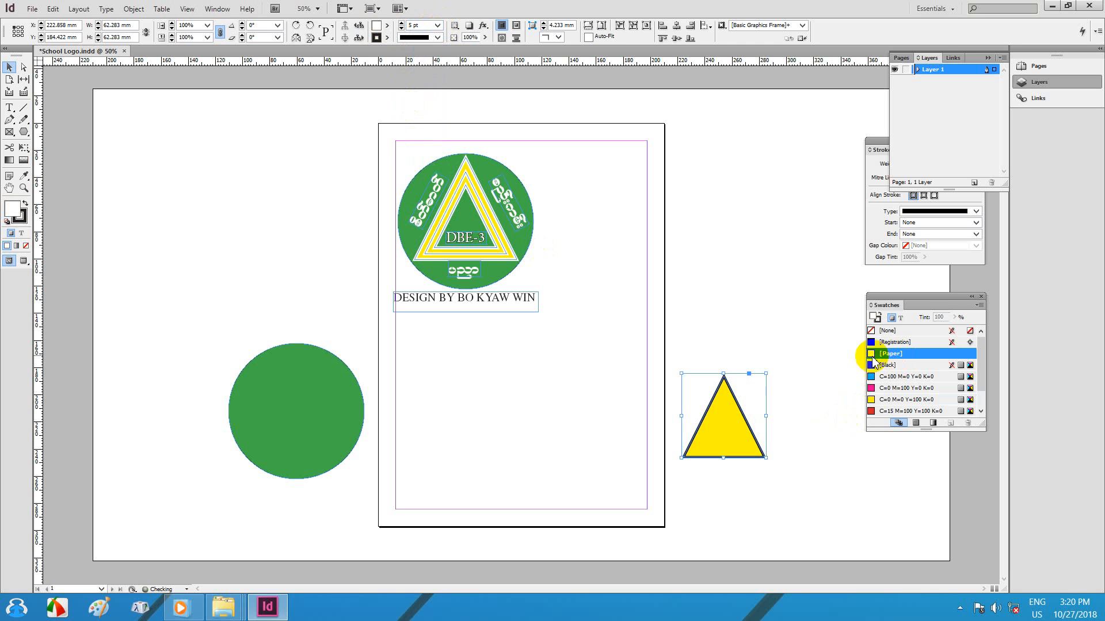
left_click(23, 223)
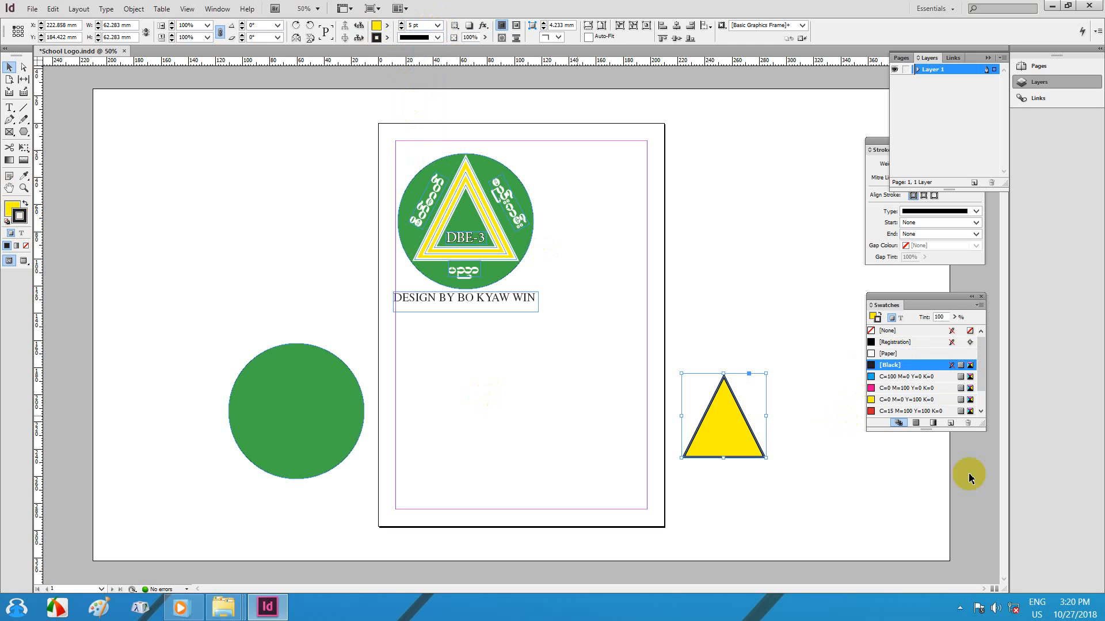
left_click(897, 353)
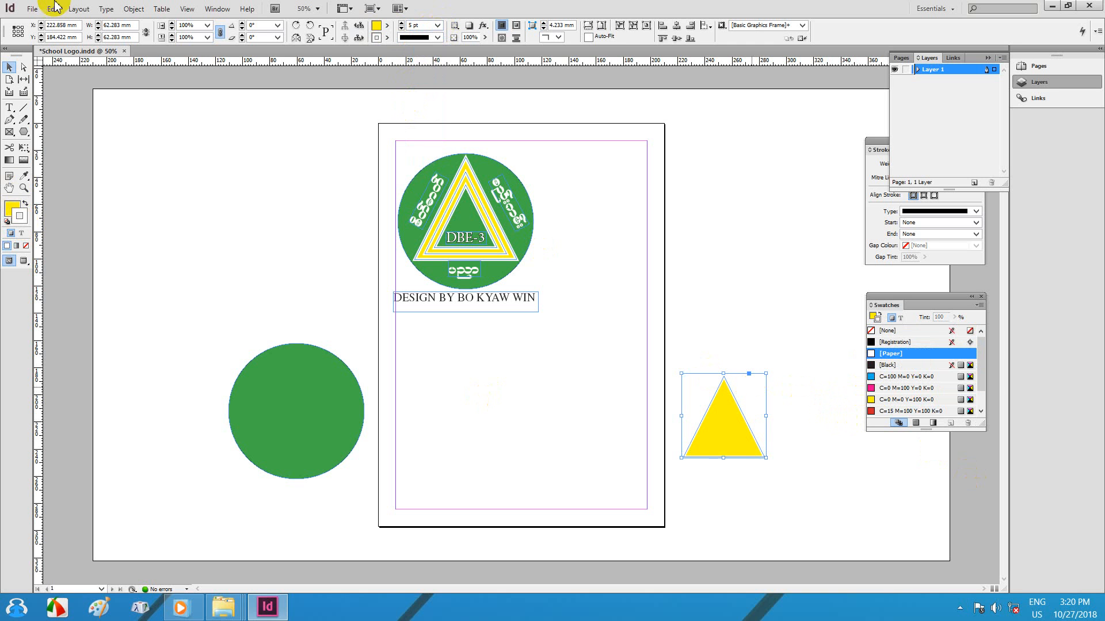
left_click(402, 23)
left_click(402, 23)
Step: Place the yellow triangle over the green circle and enlarge it to about 75 mm wide, centred inside the circle
mouse_move(723, 439)
left_mouse_down()
mouse_move(277, 402)
mouse_move(300, 395)
left_mouse_up()
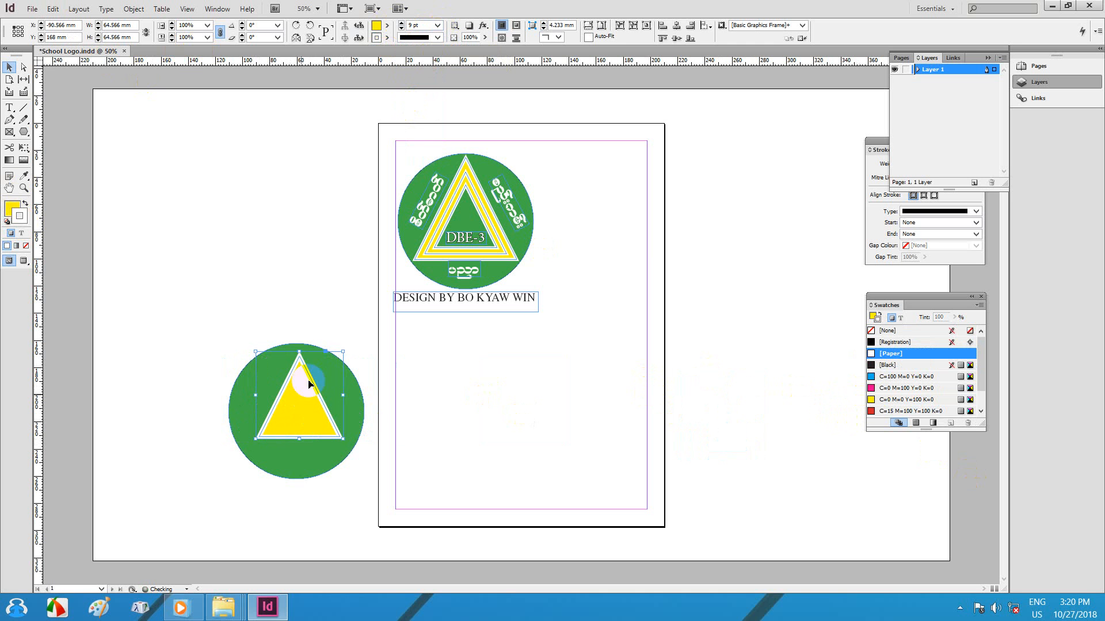
left_click_drag(345, 348, 352, 342)
left_click_drag(299, 366, 299, 374)
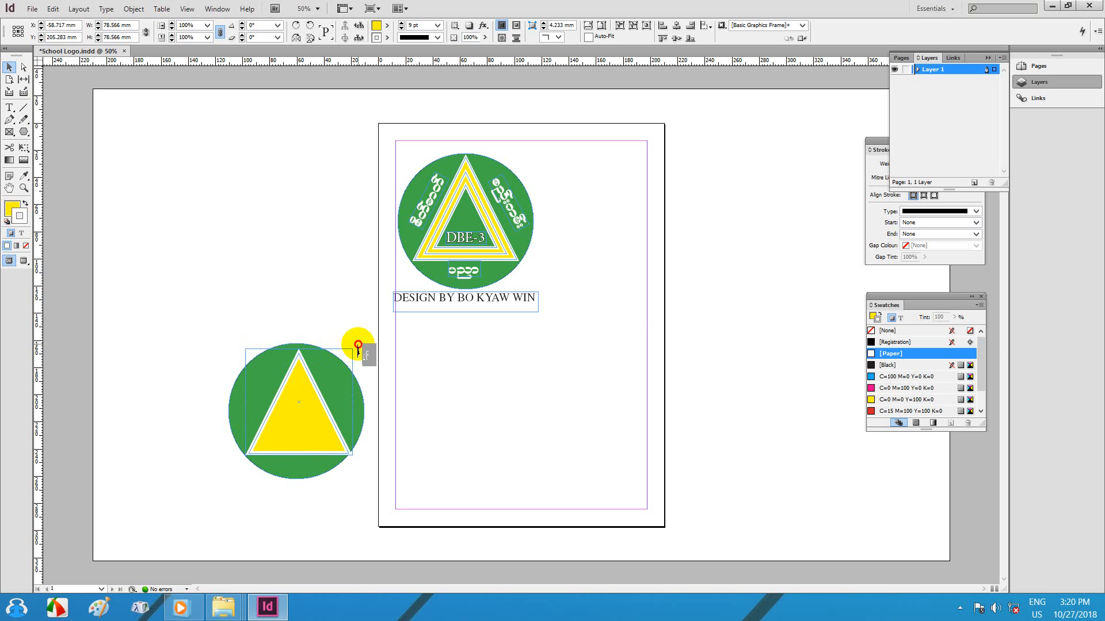
left_click_drag(352, 347, 352, 347)
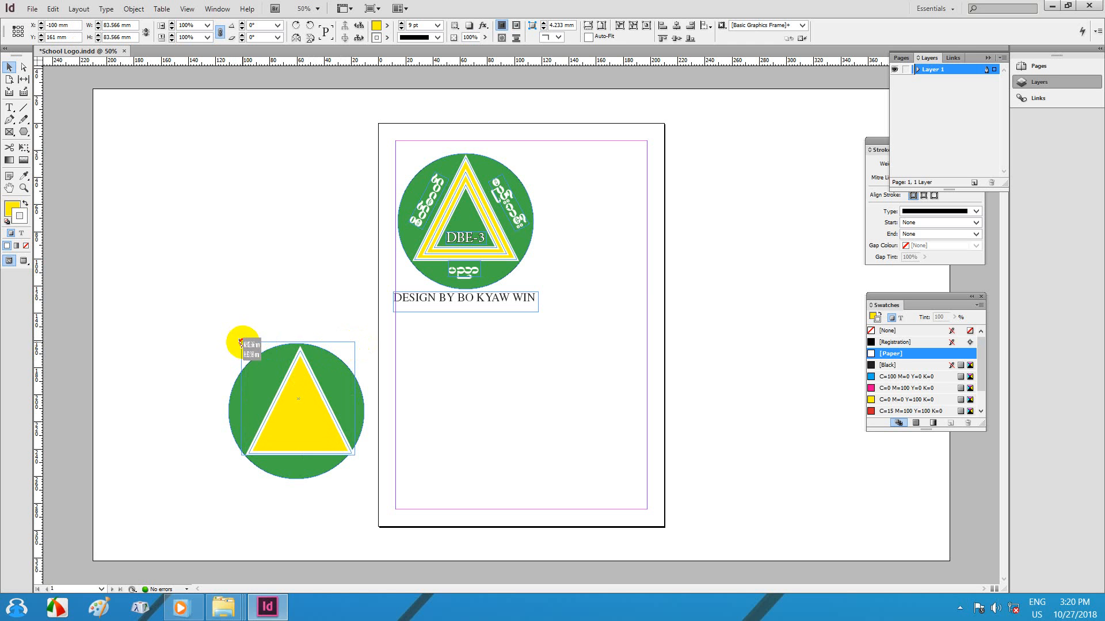
left_click_drag(241, 343, 241, 343)
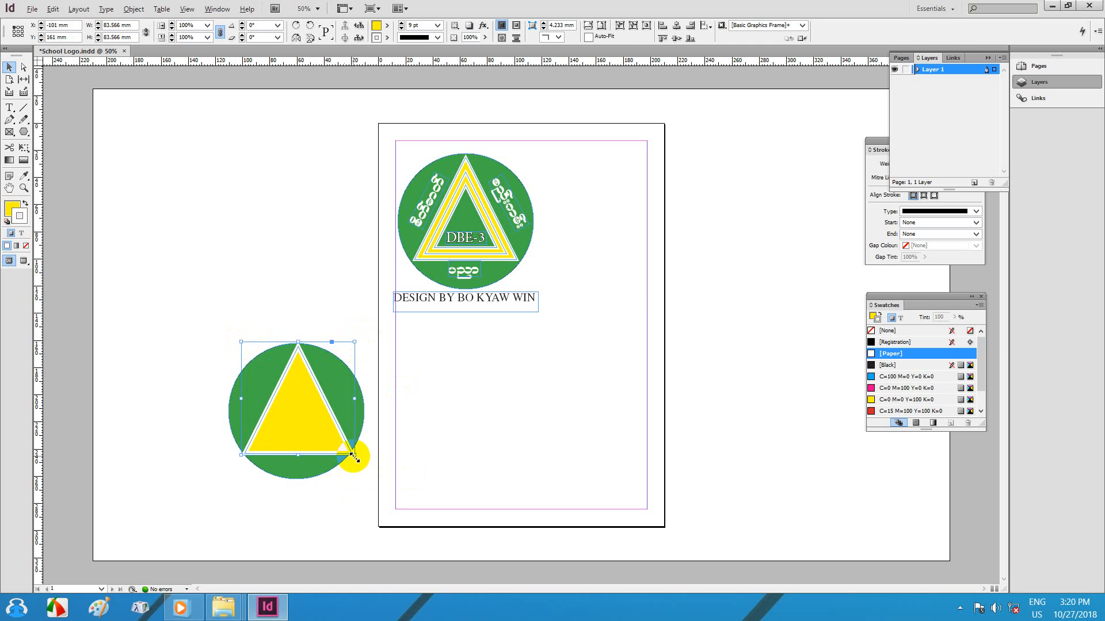
left_click_drag(353, 455, 349, 449)
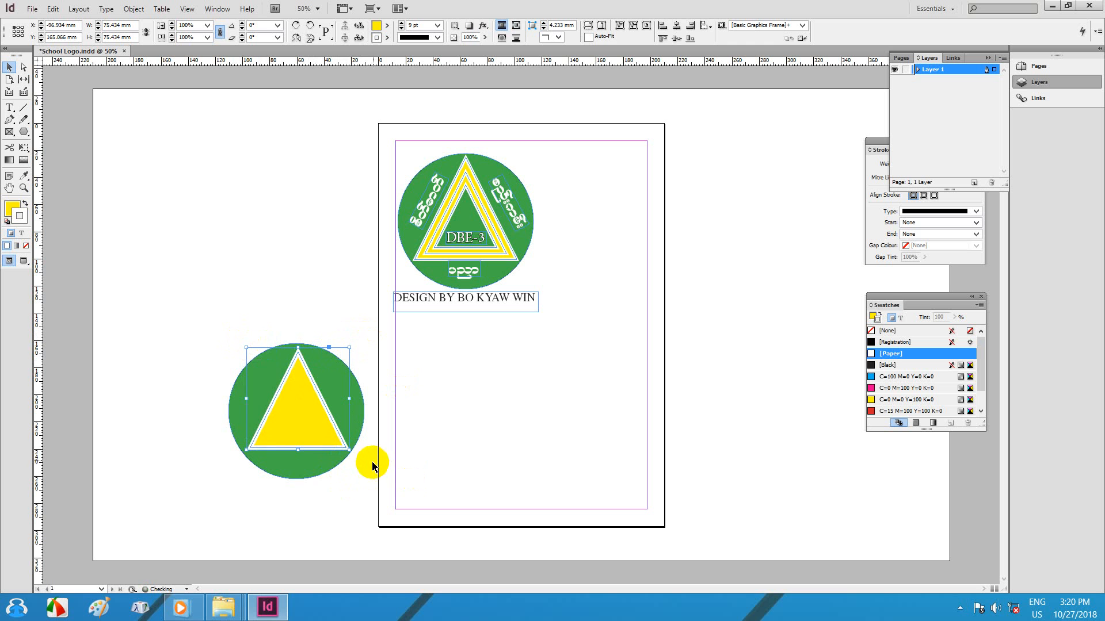
left_click(496, 374)
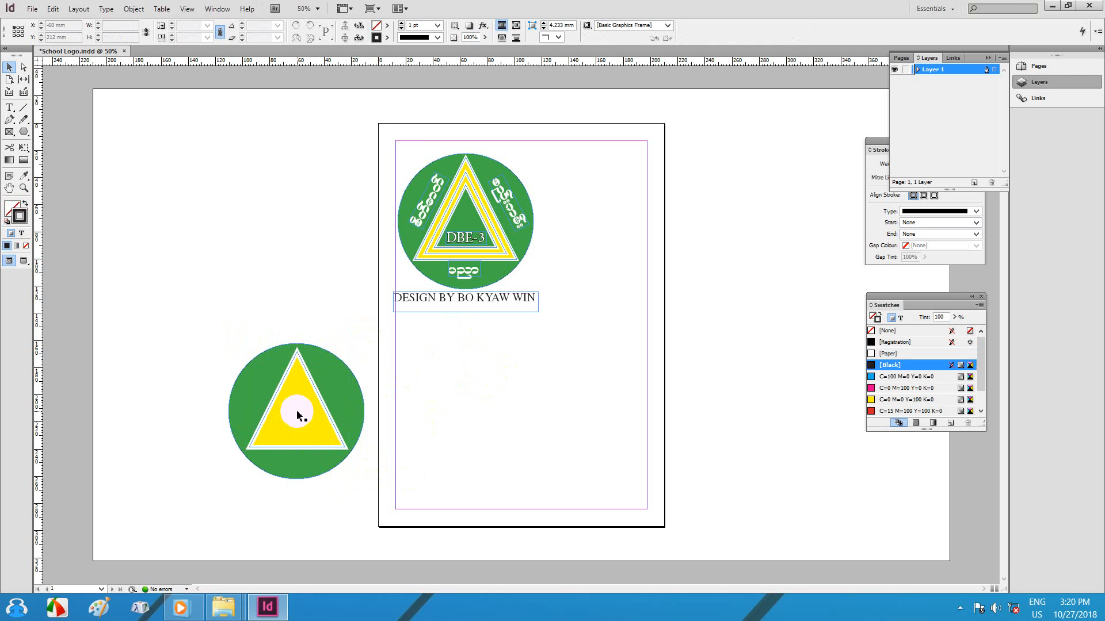
Step: Duplicate the yellow triangle onto the page at about 65 mm wide and make a second copy beside it about 51 mm wide
left_click_drag(297, 414, 442, 415)
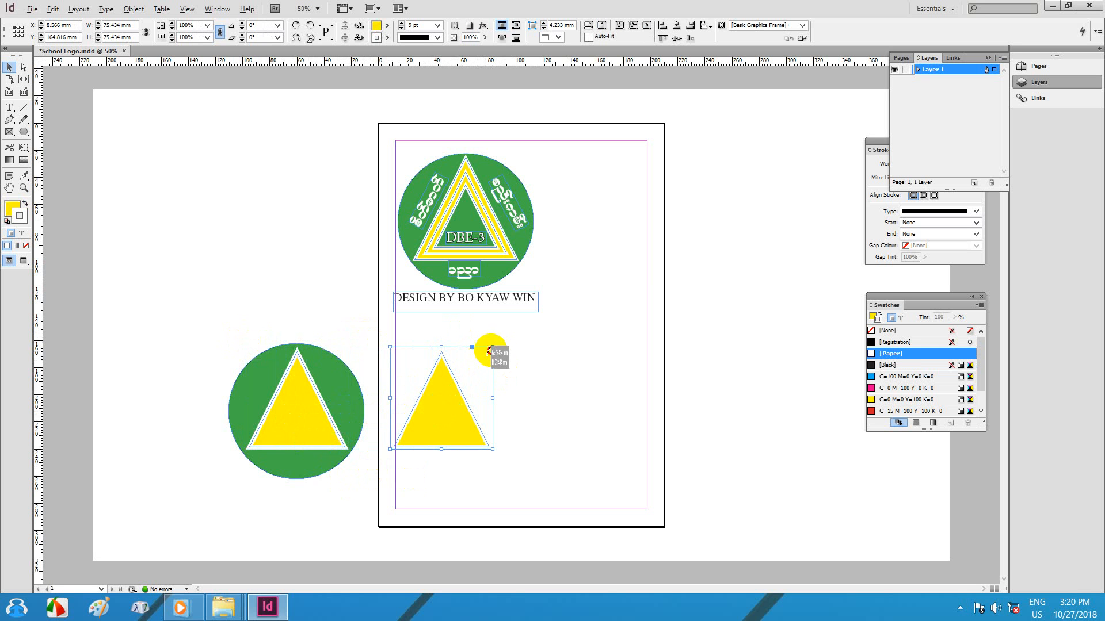
left_click_drag(490, 349, 486, 354)
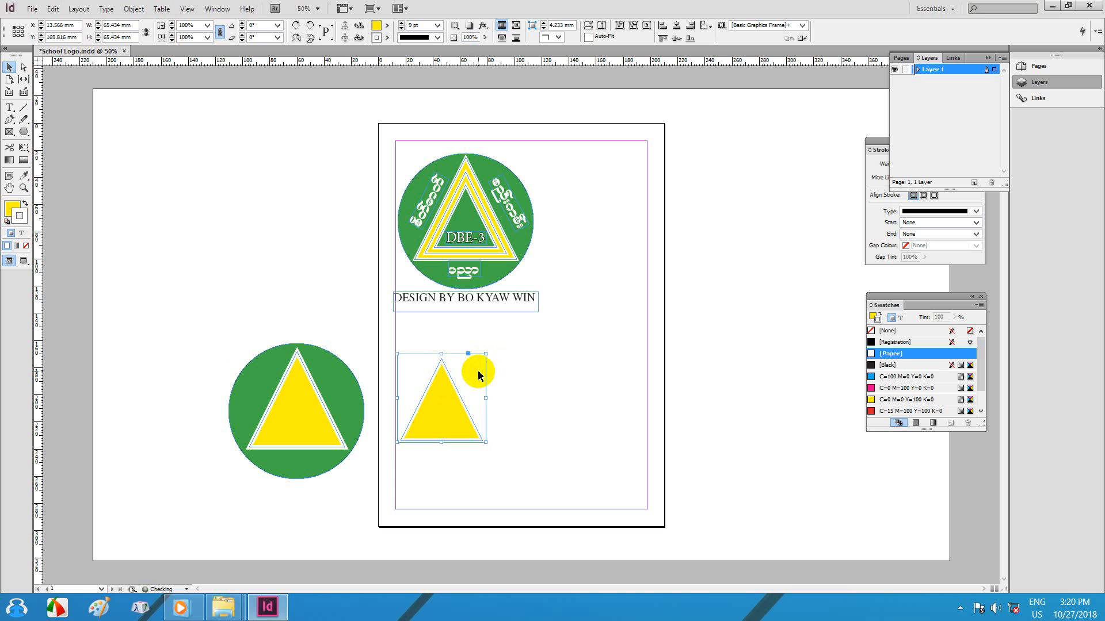
left_click_drag(439, 389, 582, 364)
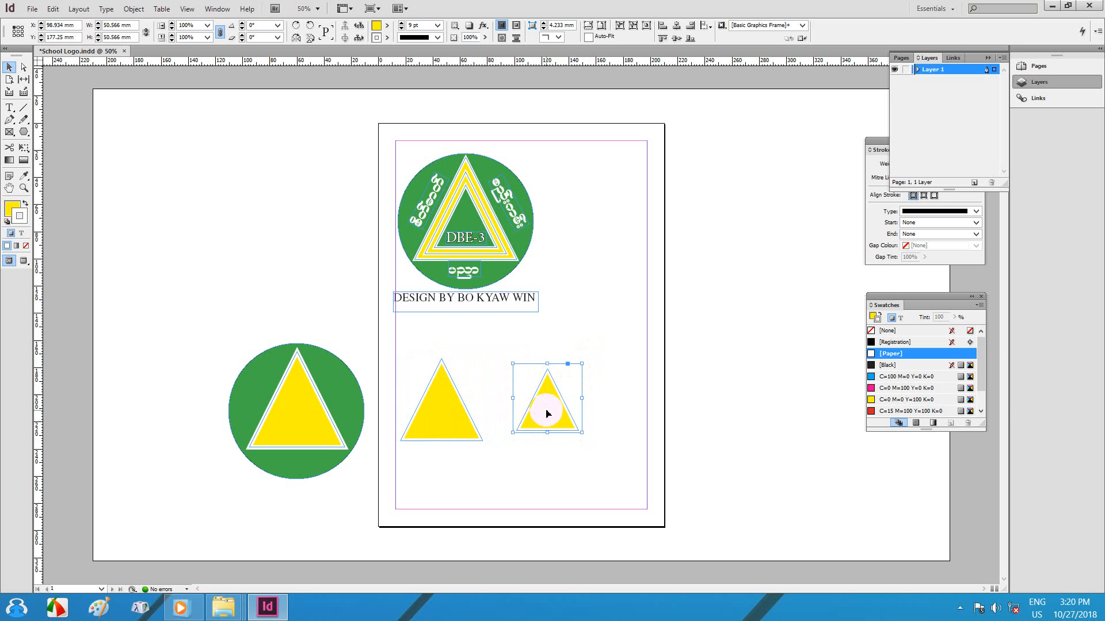
scroll(899, 395, "down", 2)
left_click(891, 401)
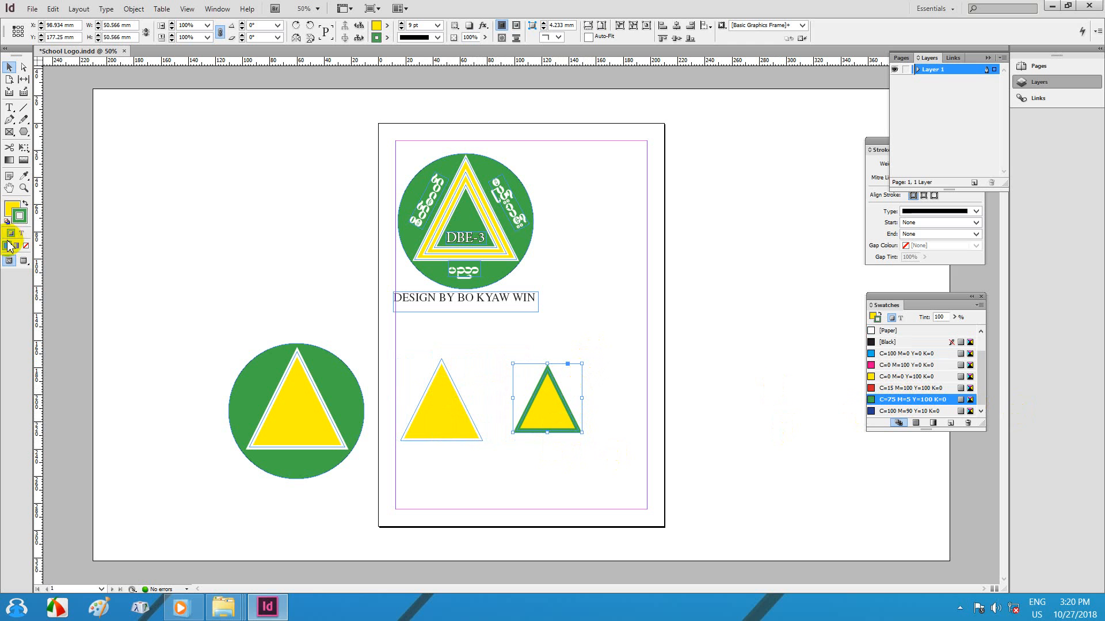
left_click(20, 215)
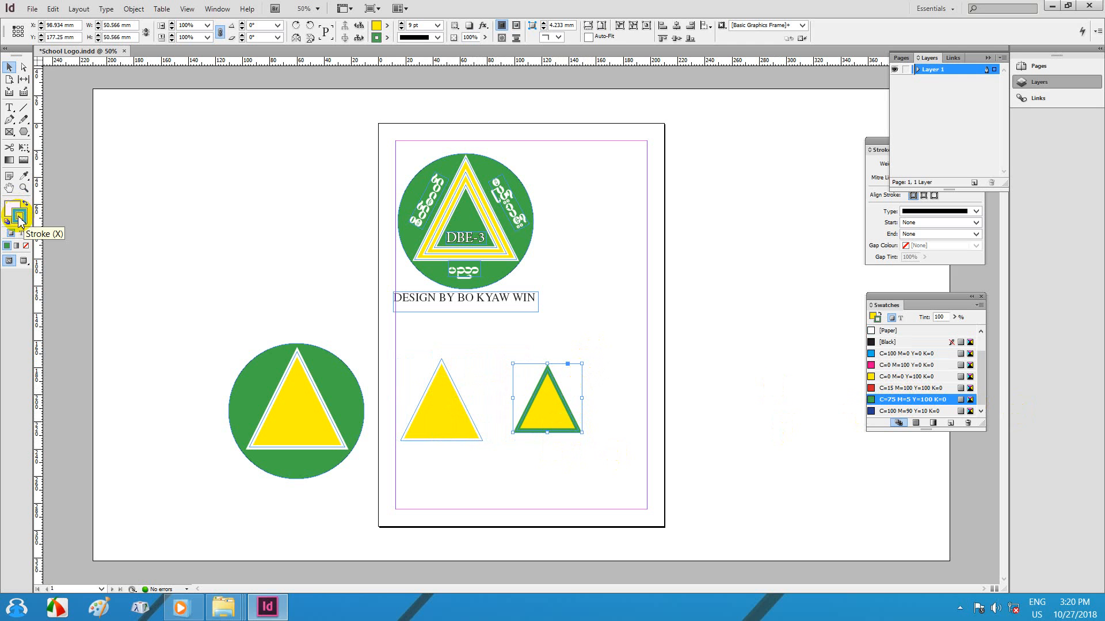
key("slash")
Step: Fill the smallest triangle with green C=75 M=5 Y=100 K=0, keeping its white stroke
left_click(14, 208)
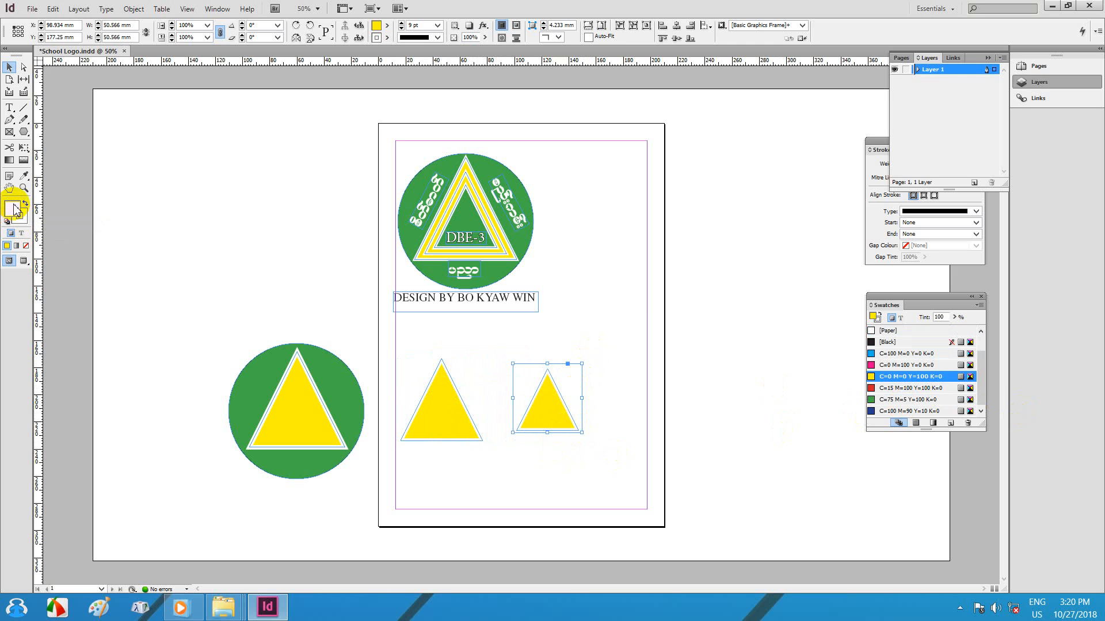
left_click(894, 399)
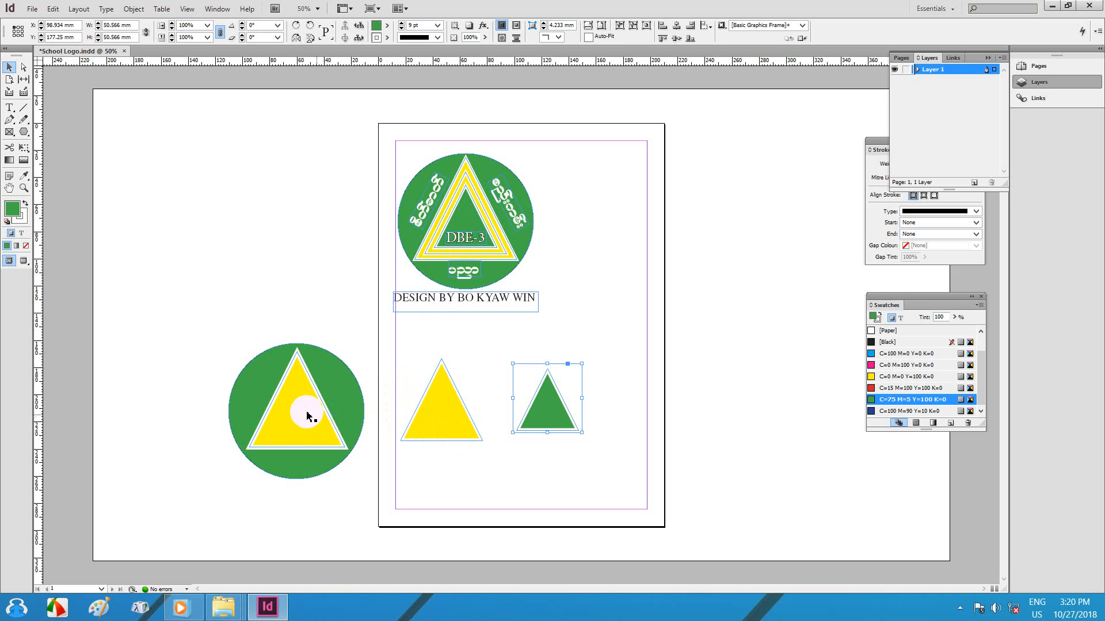
Step: Move the large yellow triangle off the green circle onto the pasteboard left of it
left_click_drag(291, 413, 174, 413)
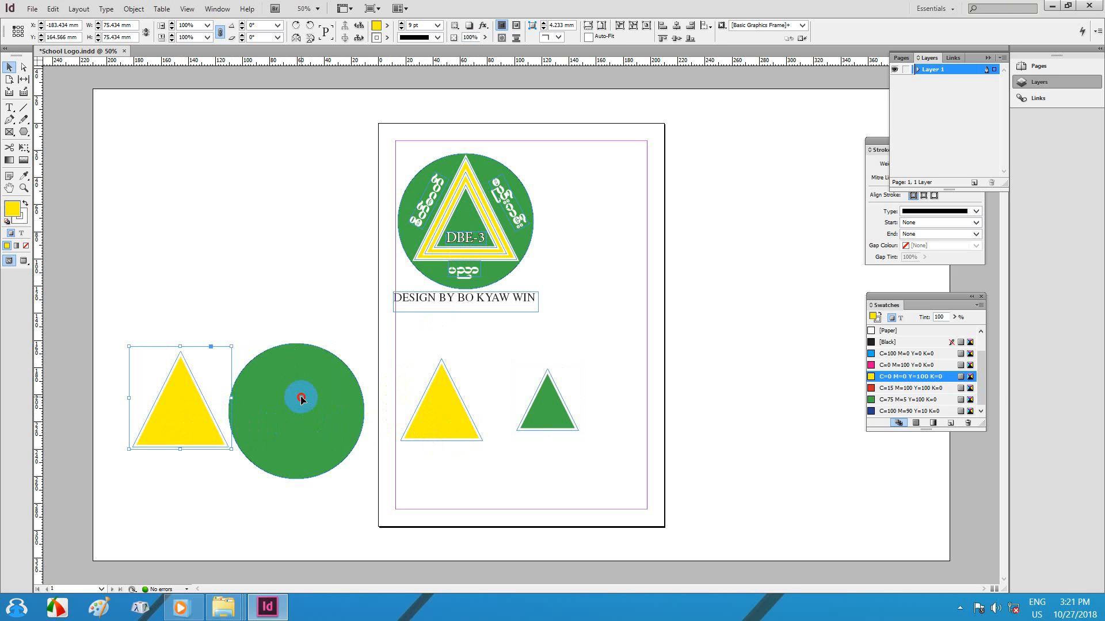
left_click(302, 398)
left_click(198, 384)
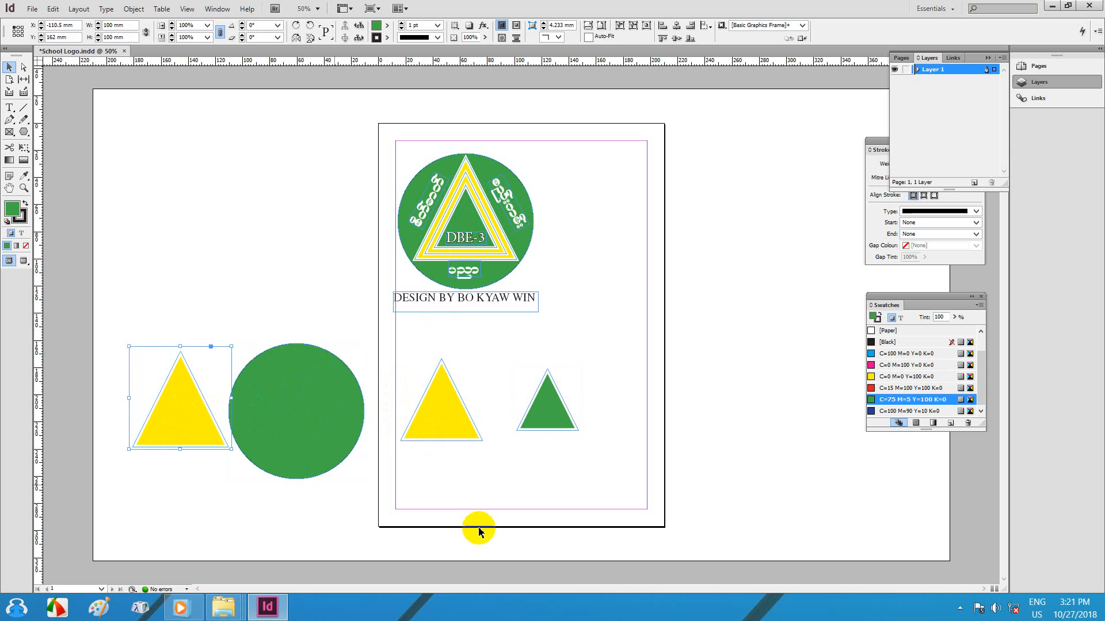
left_click(444, 431)
left_click(563, 399)
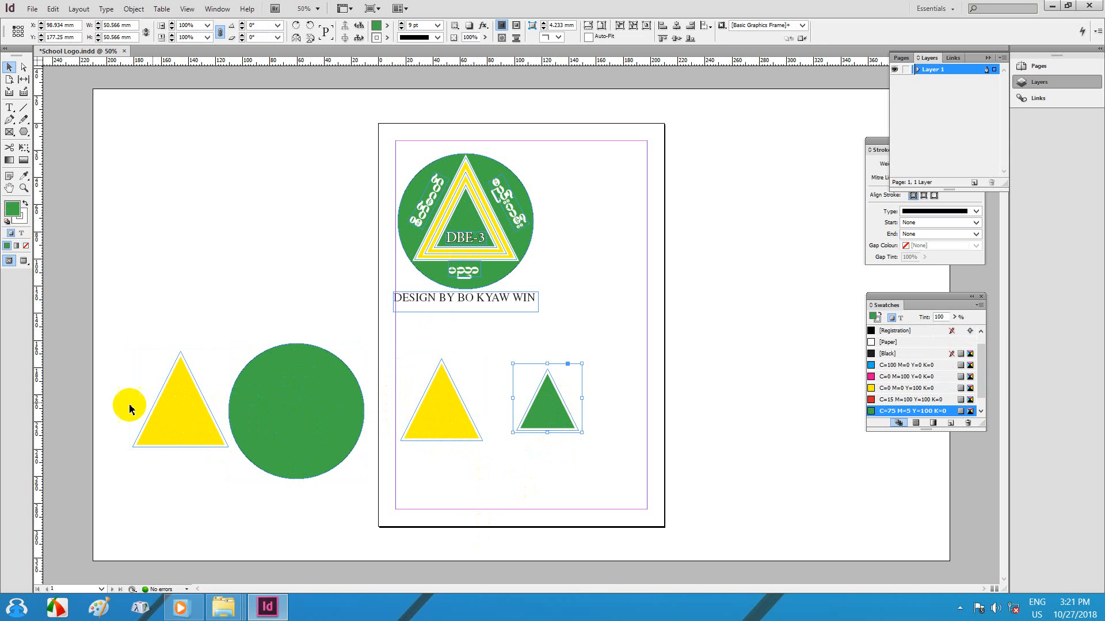
Step: Select the green circle with all three triangles and align them on their horizontal centres
left_click_drag(129, 409, 599, 446)
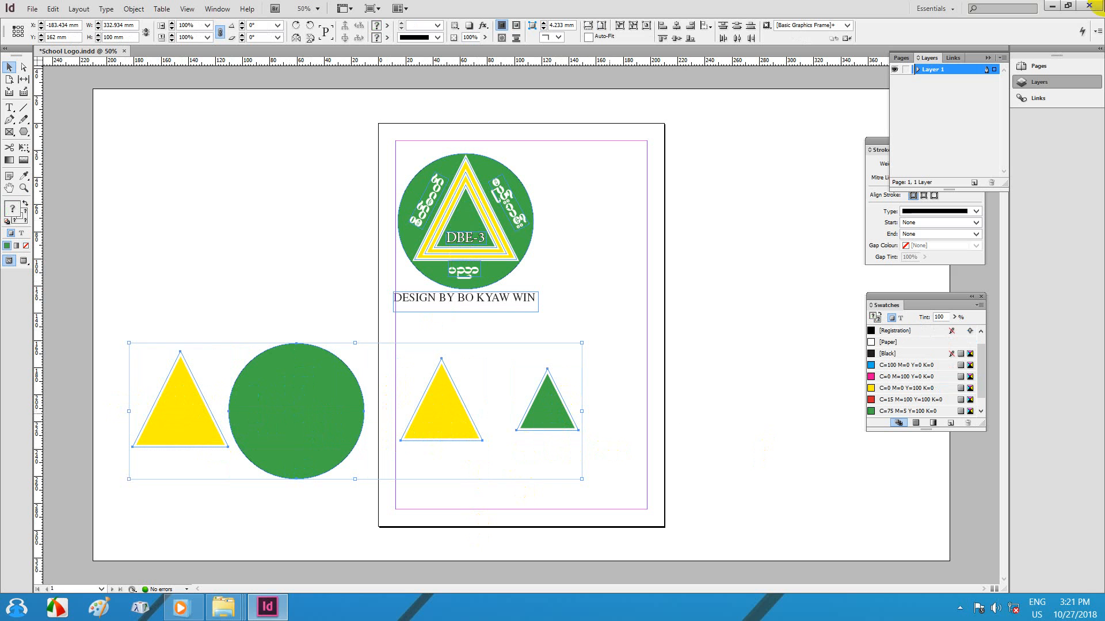
left_click(689, 26)
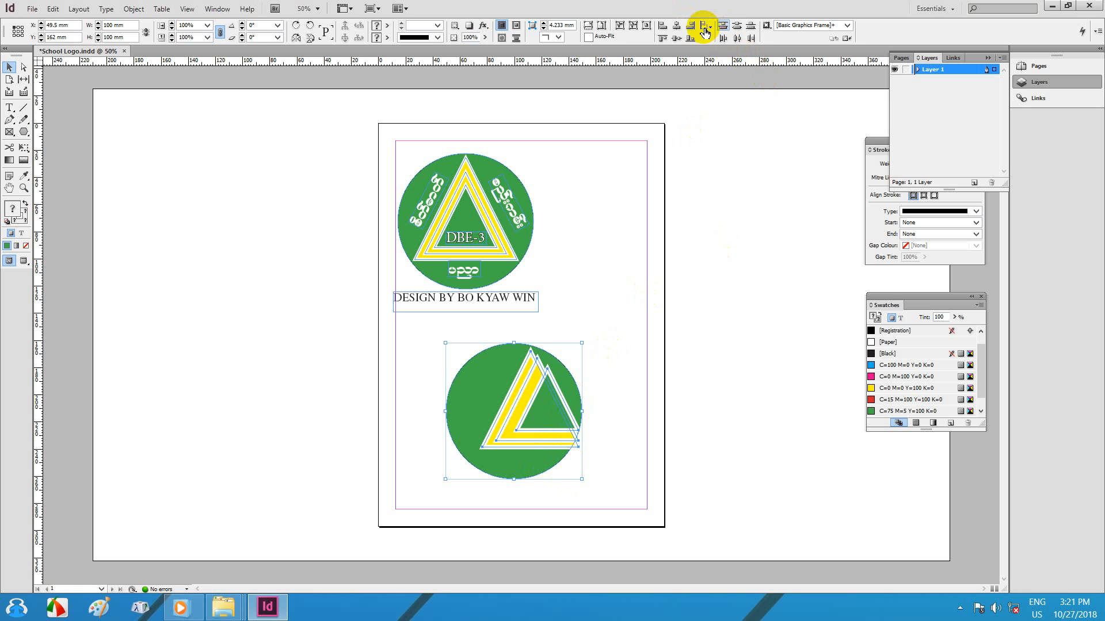
left_click(663, 26)
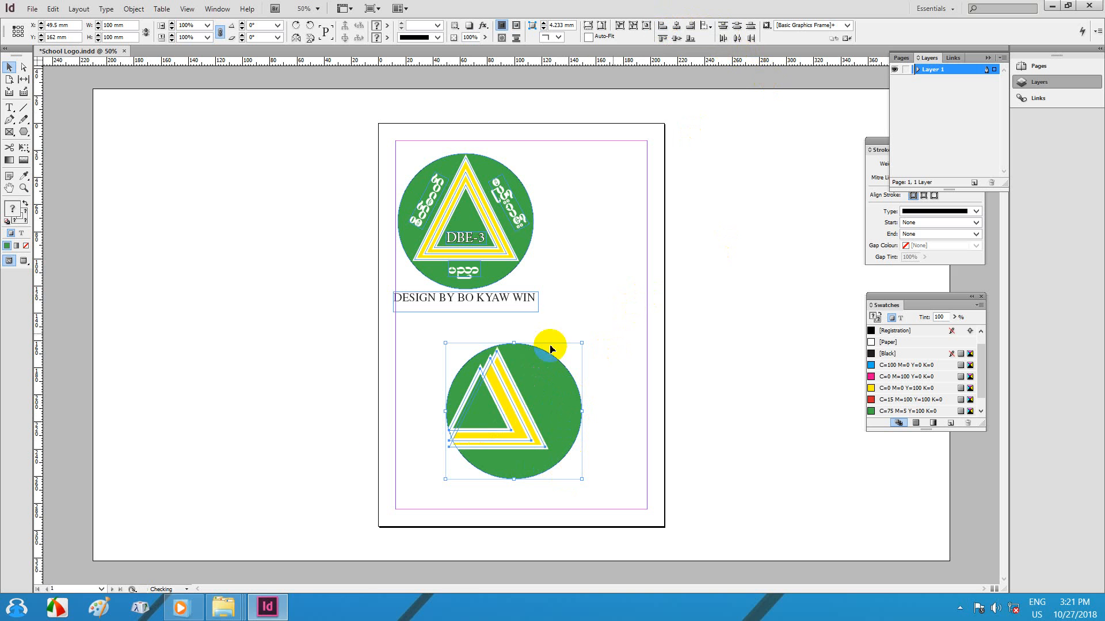
left_click(677, 26)
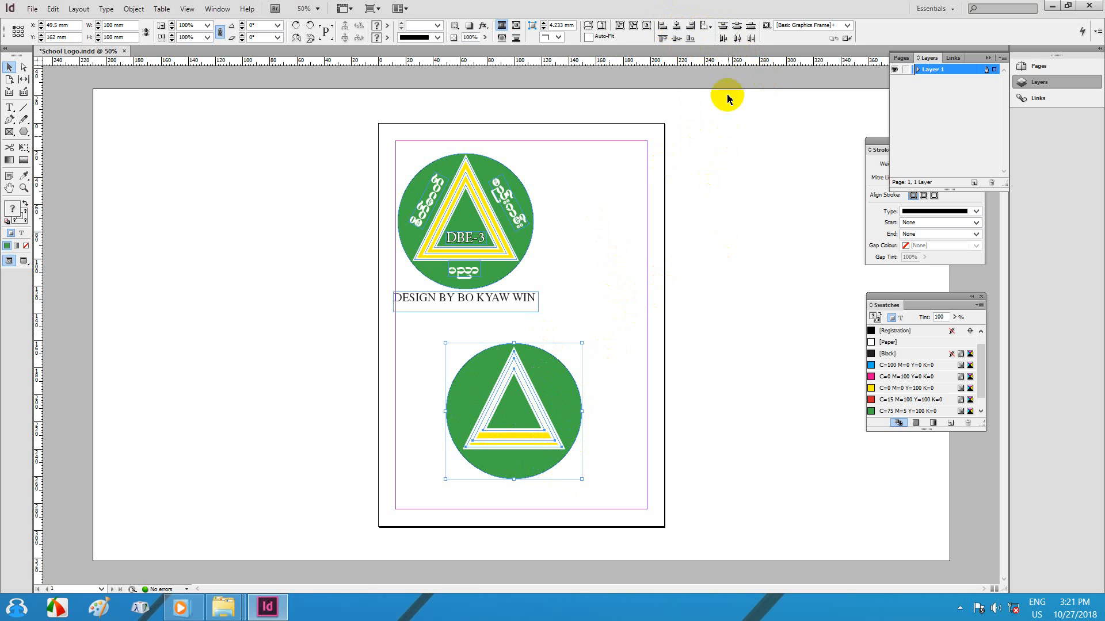
Step: Distribute the circle and triangles vertically, trying vertical centres and top edges before settling on bottom edges
left_click(739, 26)
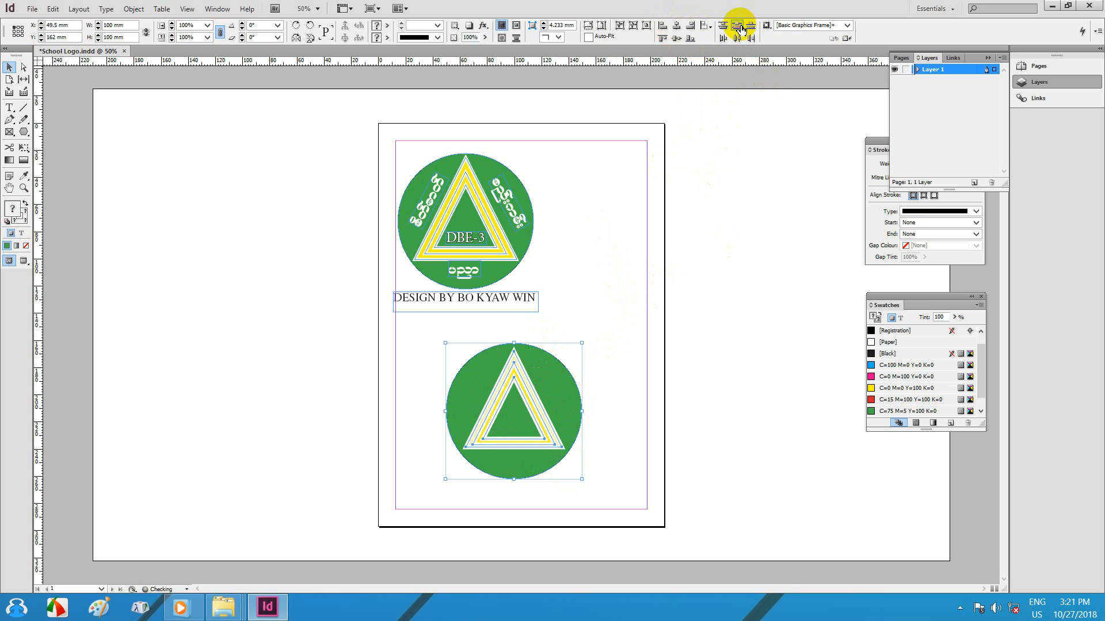
left_click(723, 26)
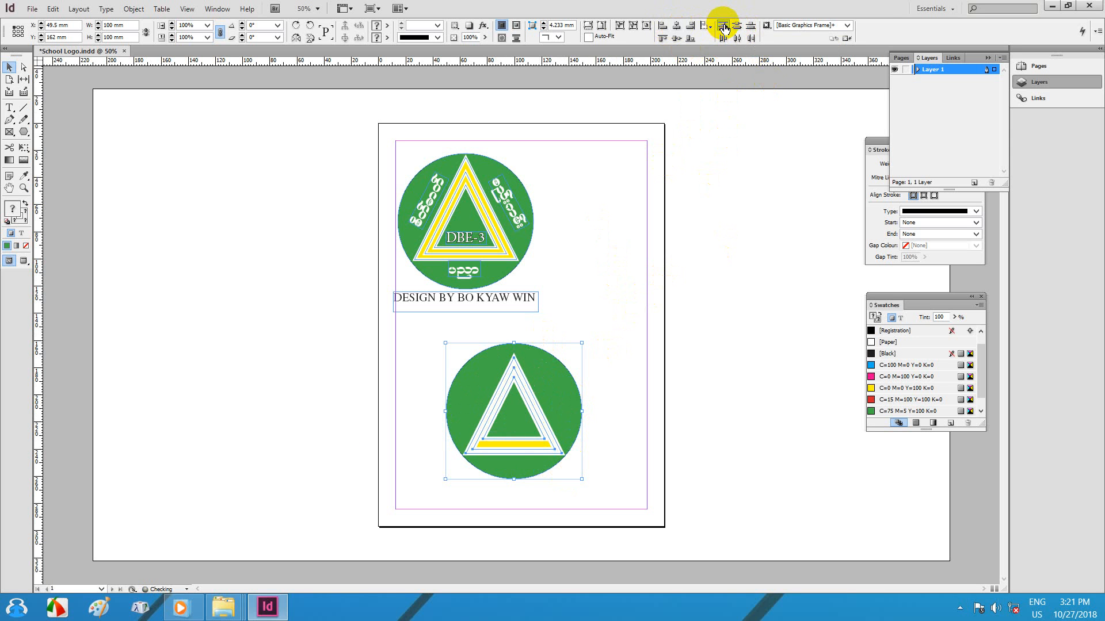
left_click(738, 27)
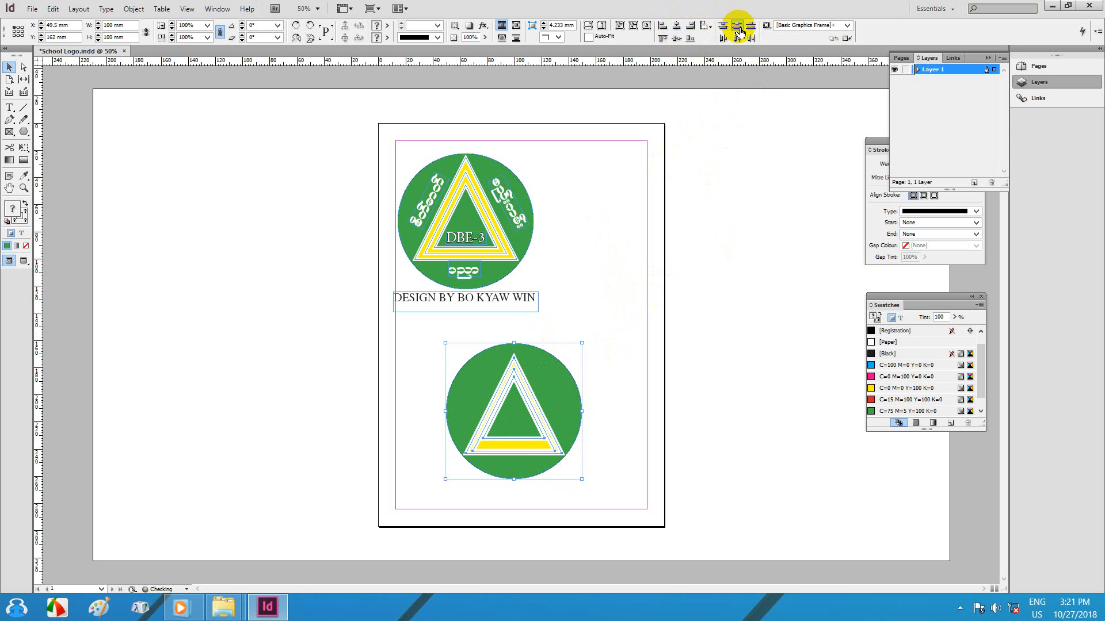
left_click(723, 27)
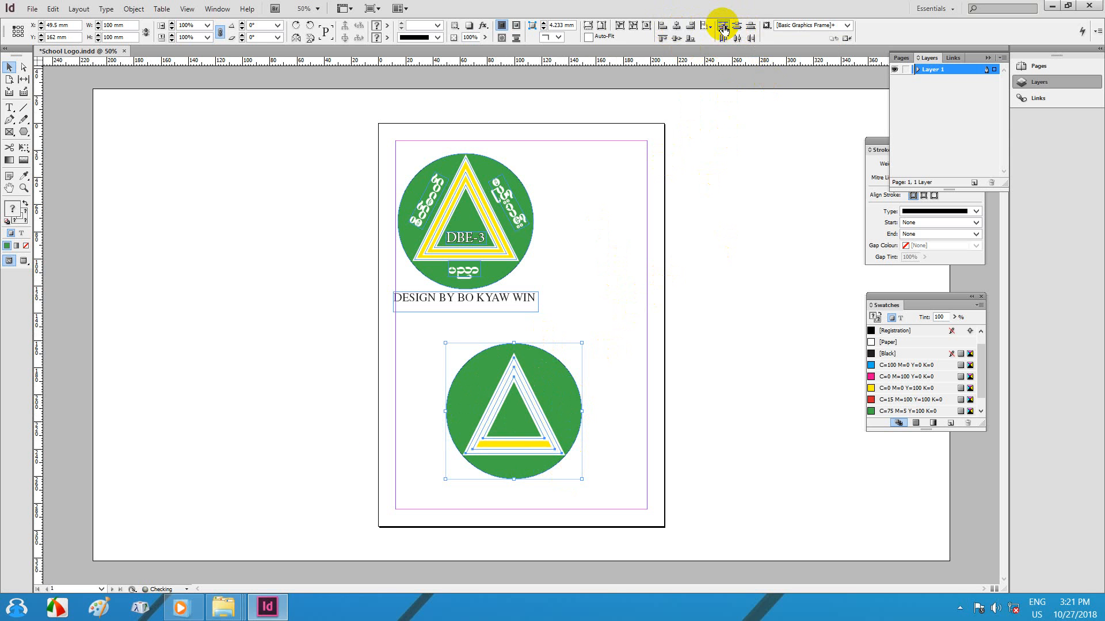
left_click(738, 26)
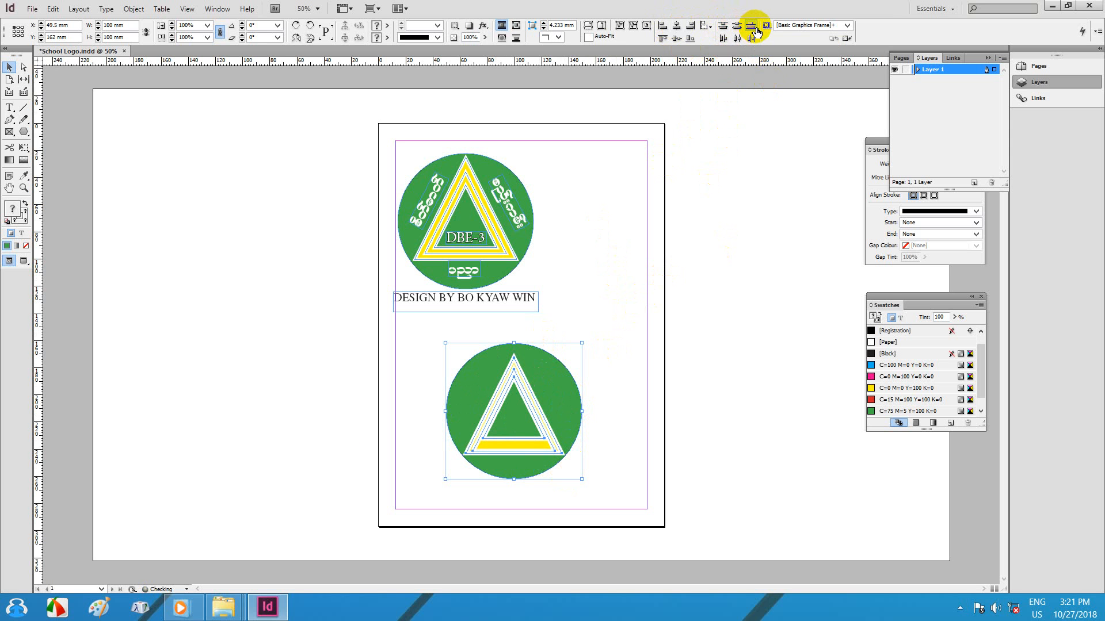
left_click(751, 27)
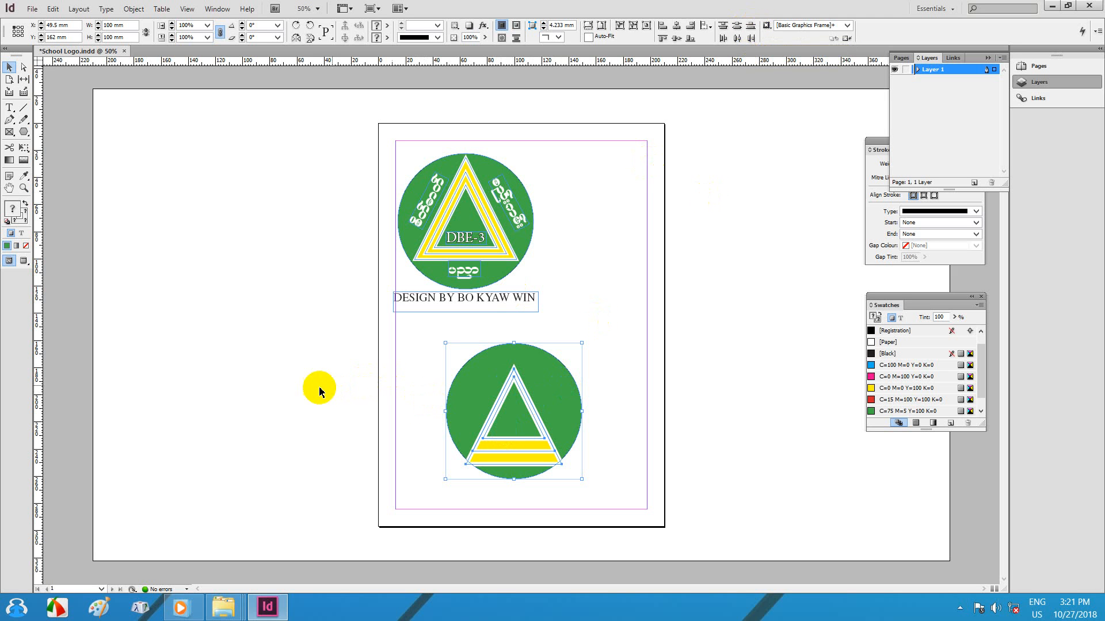
Step: Select the three nested triangles without the circle and nudge them up together by about 8 mm
left_click_drag(320, 389, 578, 469)
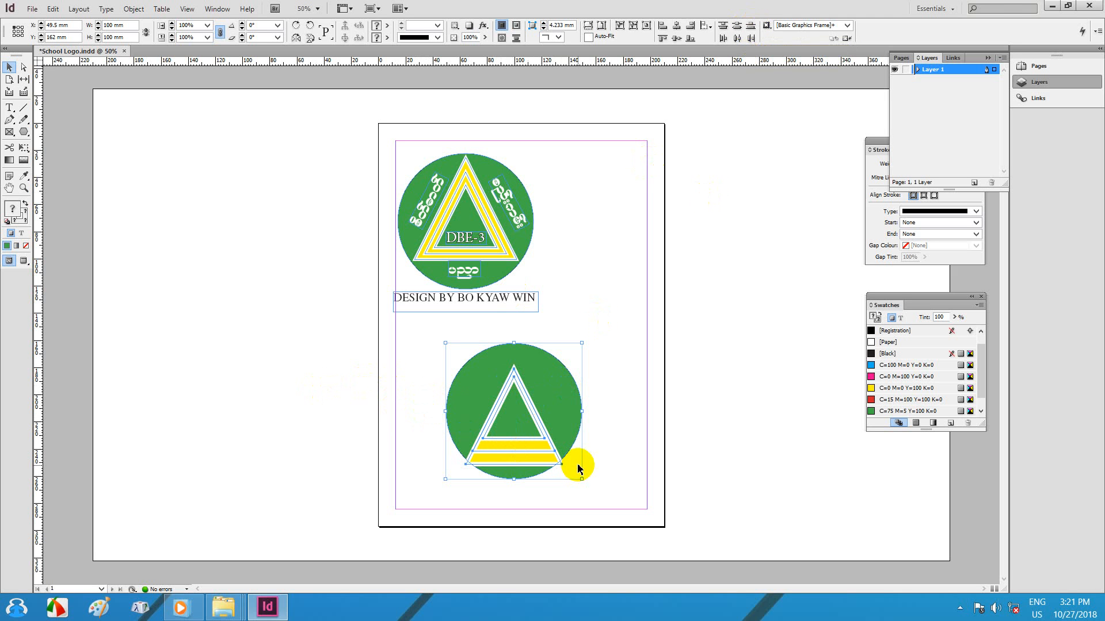
left_click(491, 354)
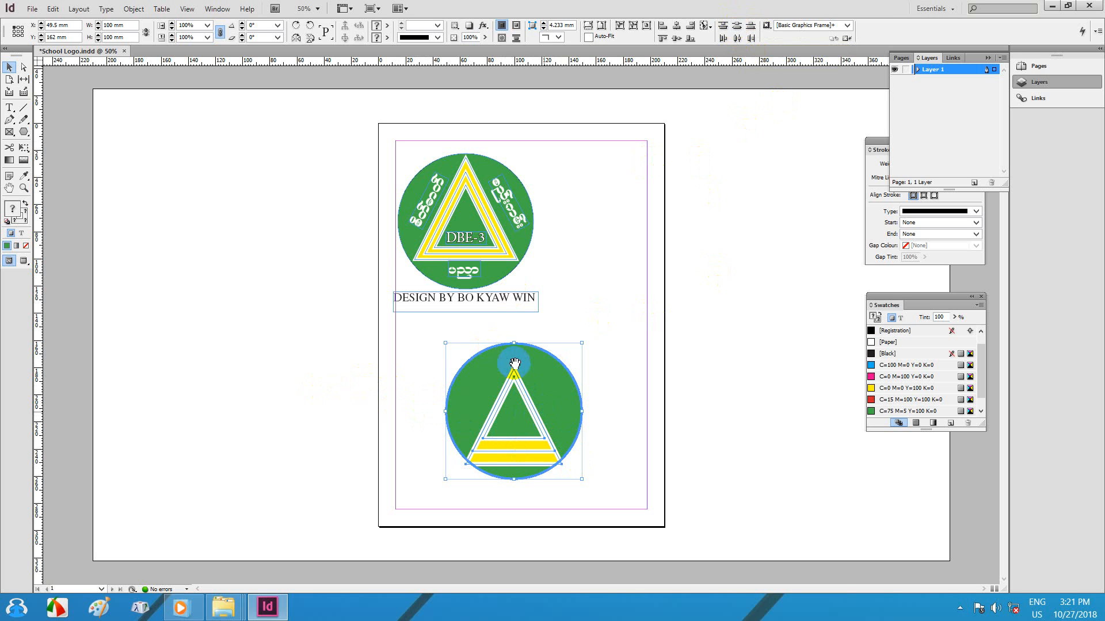
left_click(536, 471)
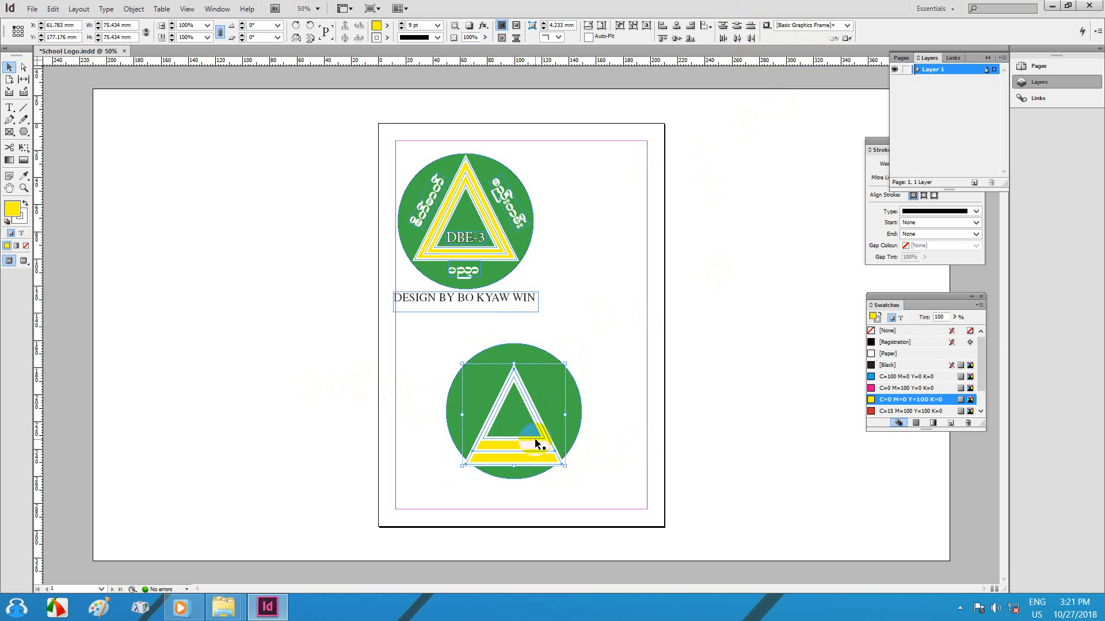
key("Up")
key("Up")
key("Up")
key("Up")
key("Up")
key("Up")
key("Up")
key("Up")
key("Up")
key("Up")
key("Up")
key("Up")
key("Up")
key("Up")
key("Up")
key("Up")
key("Up")
key("Up")
key("Up")
key("Up")
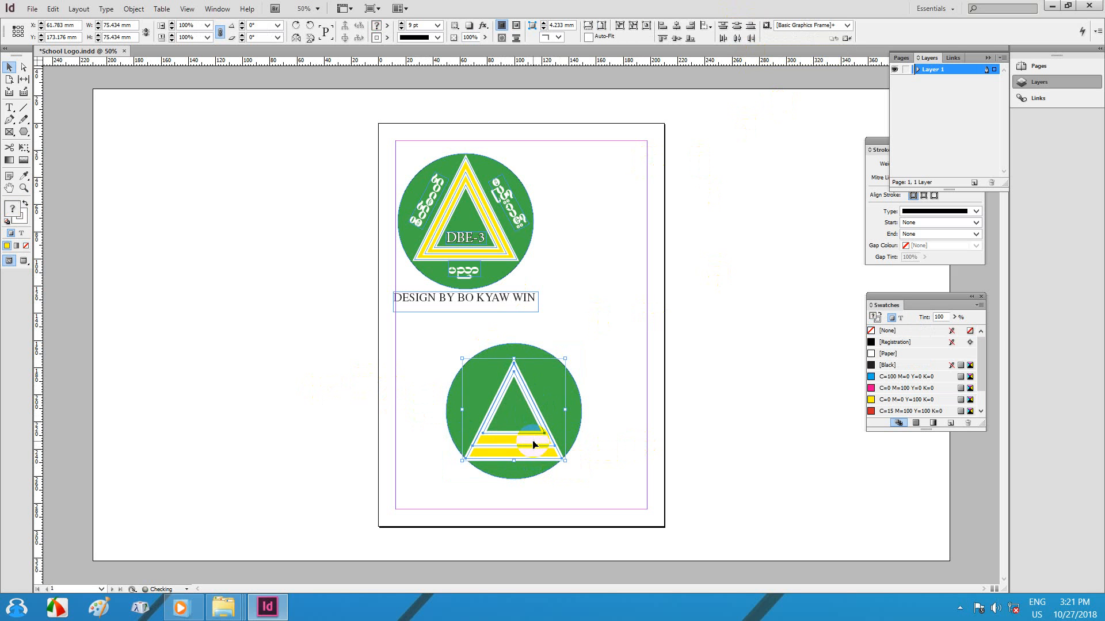
key("Up")
key("Up")
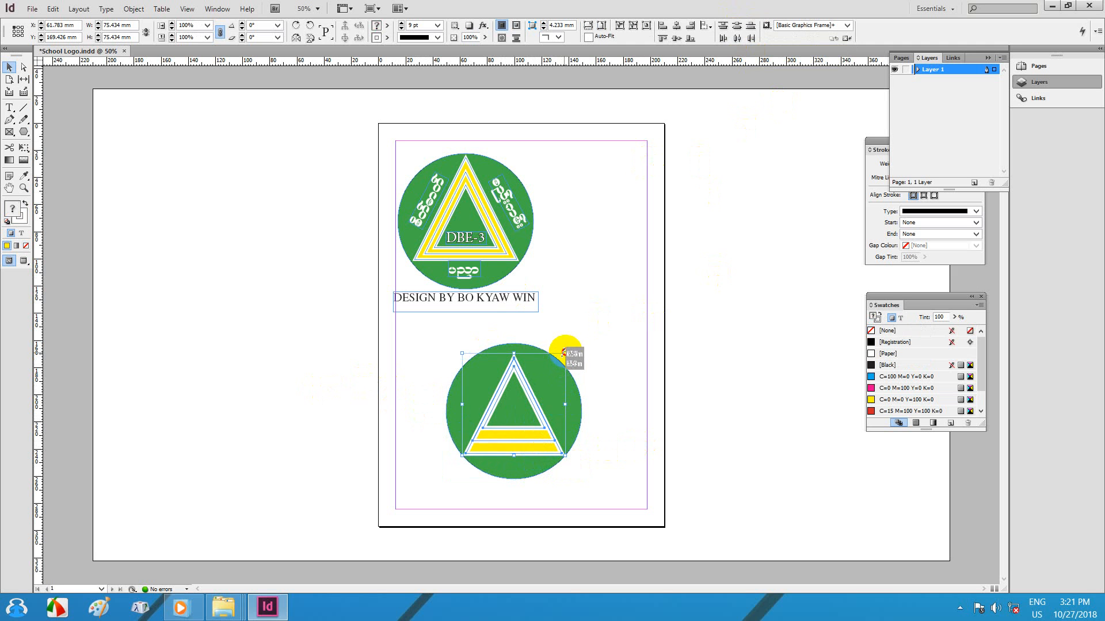
Step: Scale the three nested triangles up together to about 85 mm wide so they reach the circle's edge
left_click_drag(564, 353, 569, 349)
left_click_drag(463, 349, 455, 340)
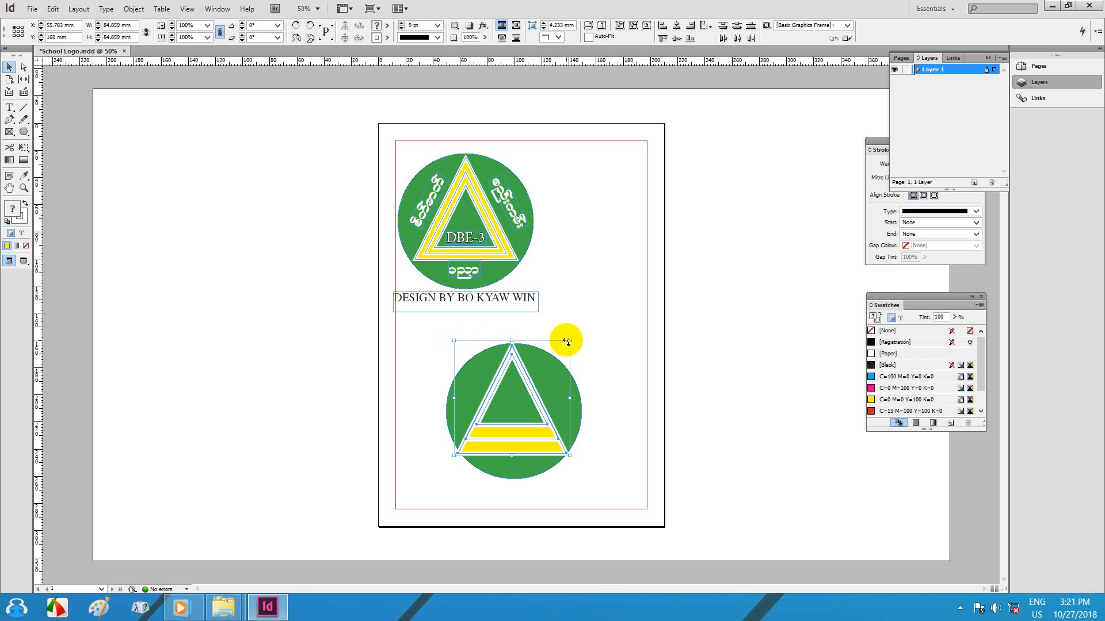
left_click_drag(570, 339, 569, 345)
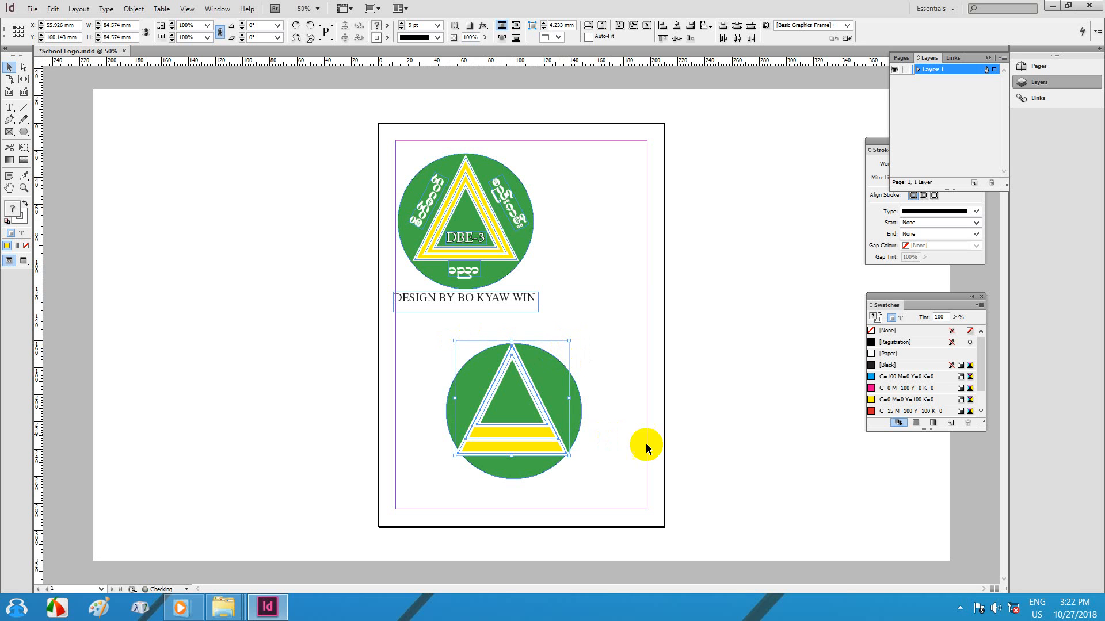
Step: Move the middle yellow and inner green triangles slightly down inside the outer triangle
left_click(538, 439)
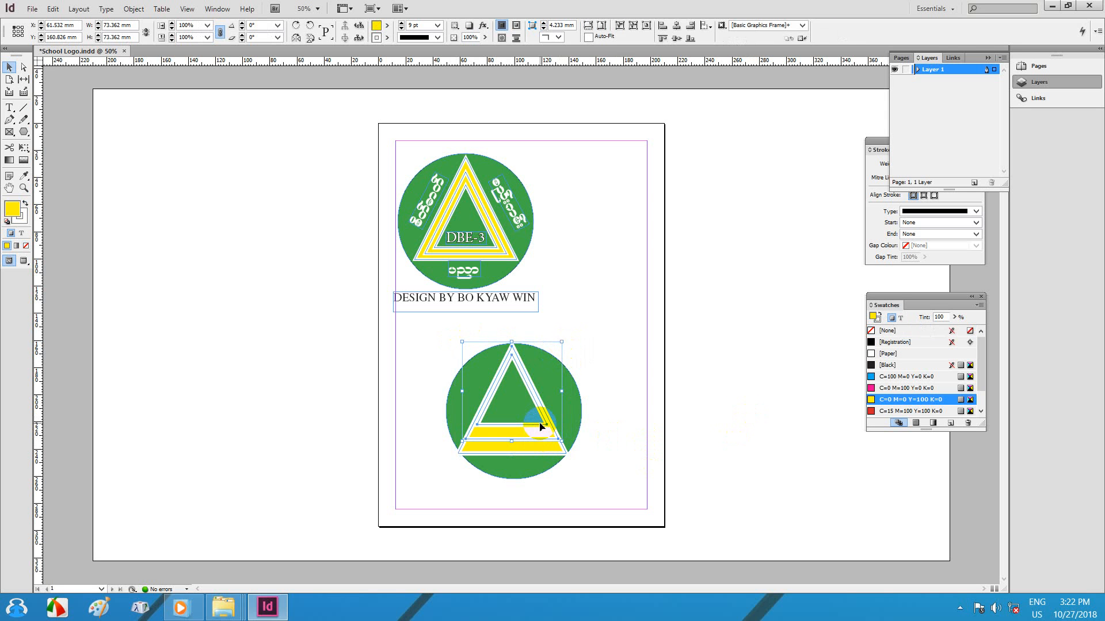
left_click_drag(541, 427, 536, 428)
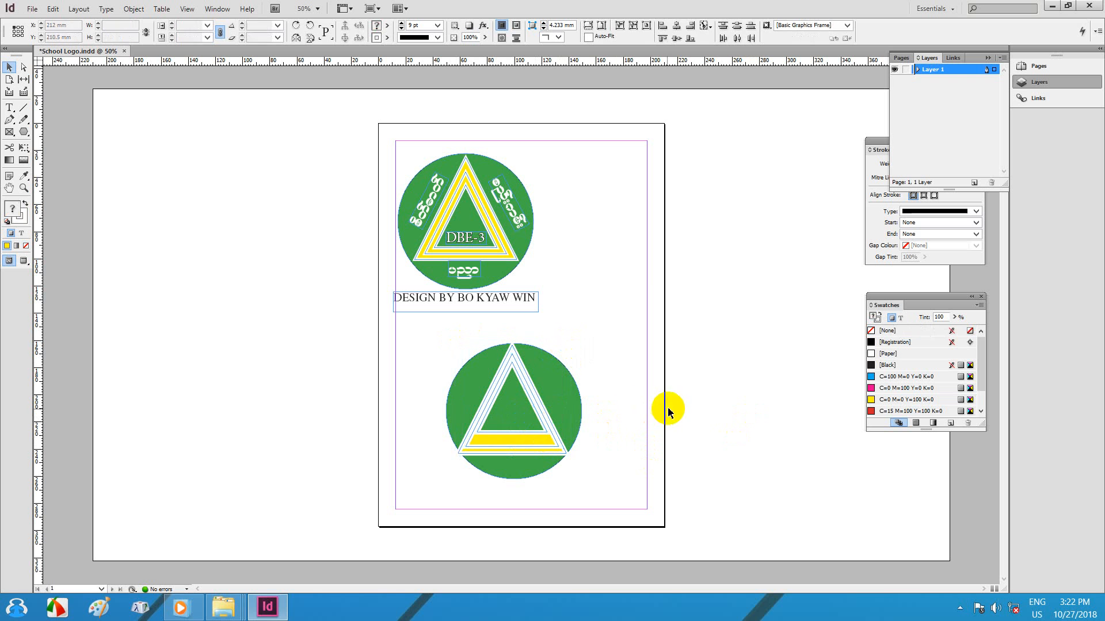
Step: Nudge the inner green triangle down inside the middle yellow triangle to narrow the yellow band along its base
left_click(505, 420)
key("Down")
key("Down")
key("Down")
key("Down")
key("Down")
key("Down")
key("Down")
key("Down")
key("Down")
key("Down")
key("Down")
key("Down")
key("Down")
key("Down")
key("Down")
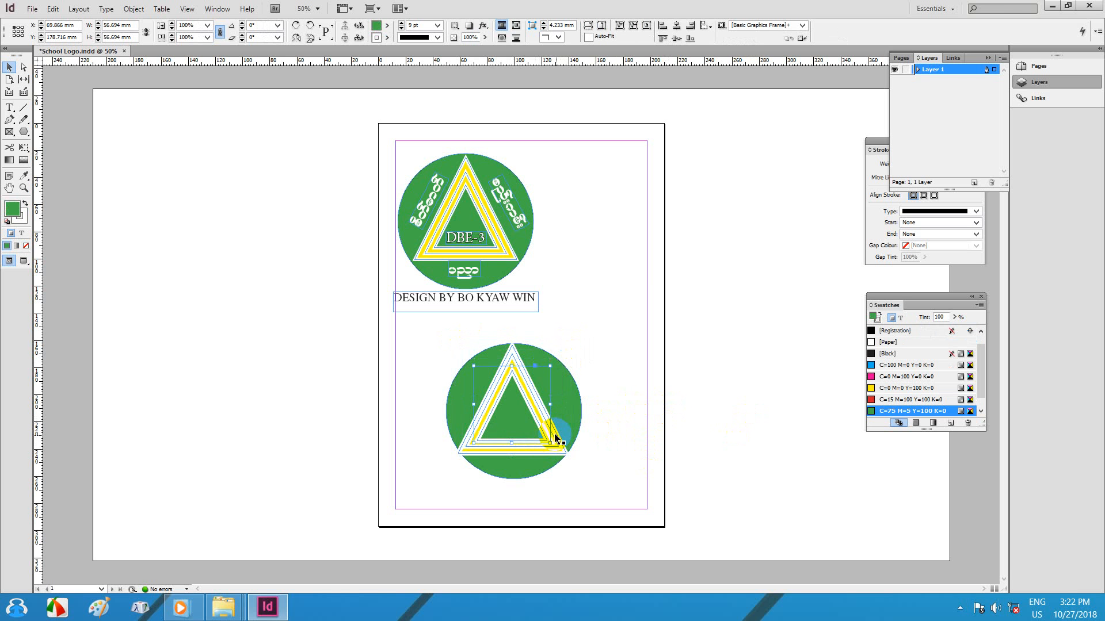
left_click(686, 413)
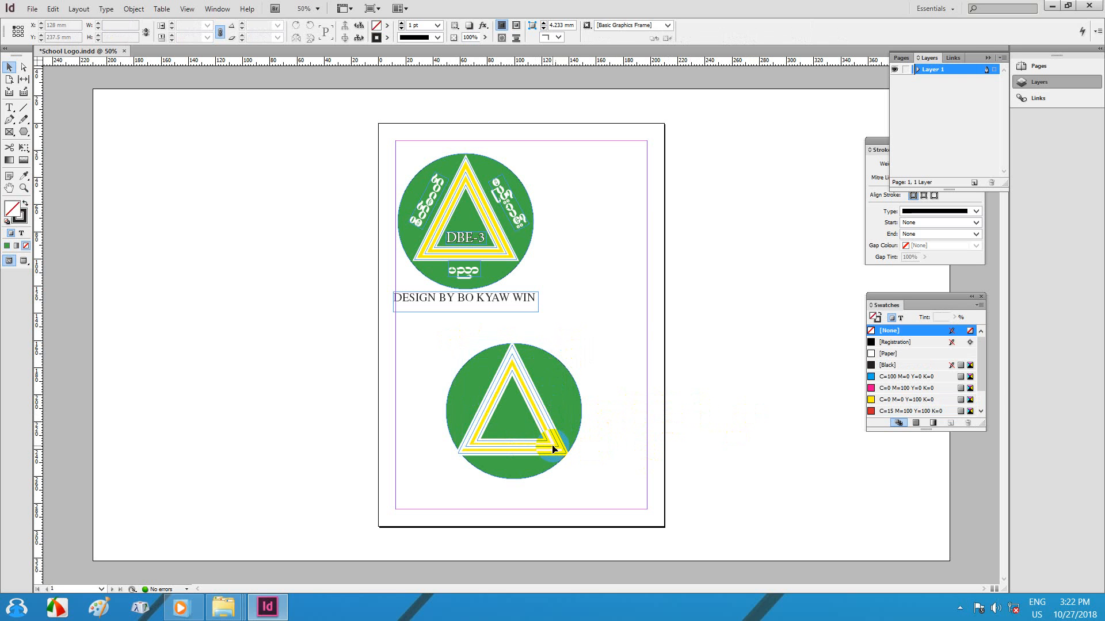
Step: Fine-tune the vertical positions of the middle yellow and inner green triangles to even out the bands between the outlines
left_click(554, 450)
left_click(681, 430)
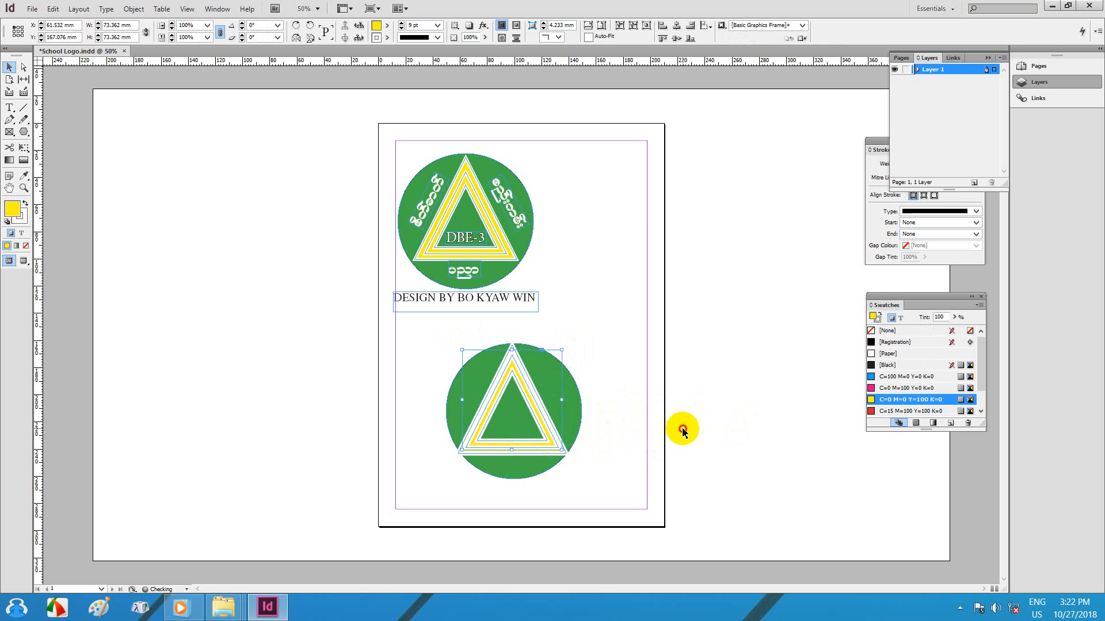
left_click(550, 443)
left_click(685, 377)
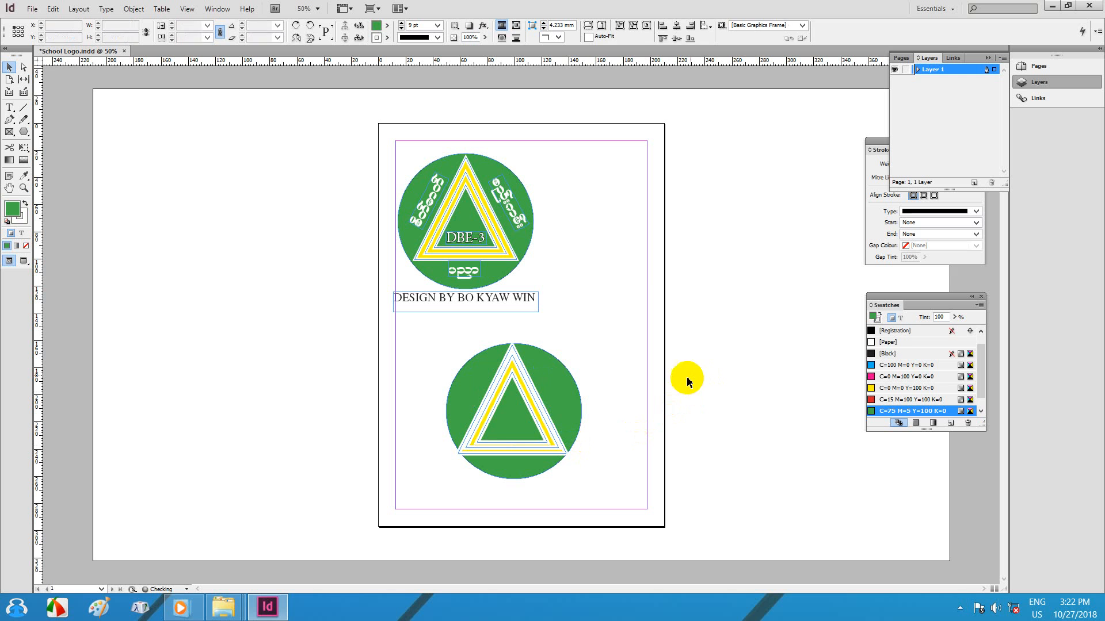
left_click(510, 415)
key("Up")
key("Up")
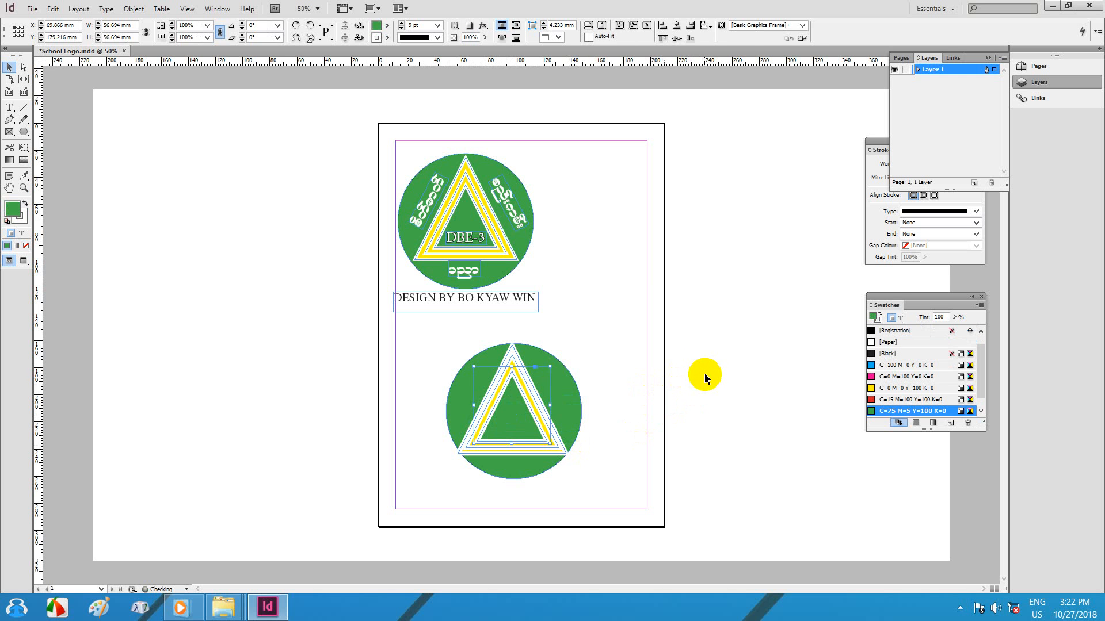
left_click(697, 376)
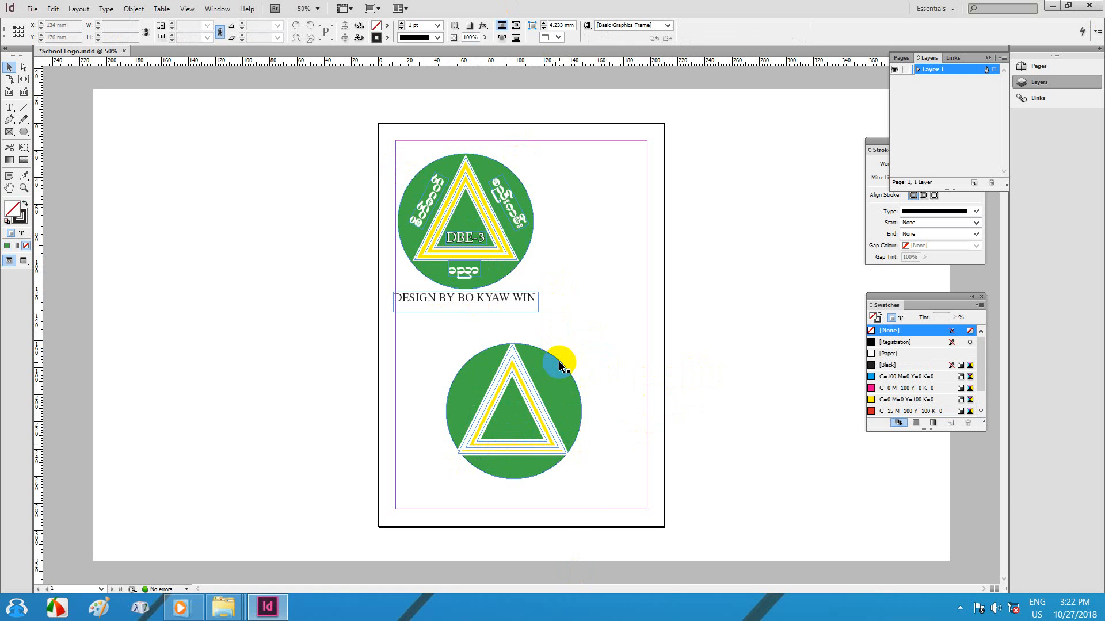
Step: Create a text frame about 55 mm wide and 17 mm high beside the logos, with the text စိတ်ဓာတ် in W19Art House
key("ctrl+equal")
key("ctrl+equal")
left_click_drag(615, 413, 355, 386)
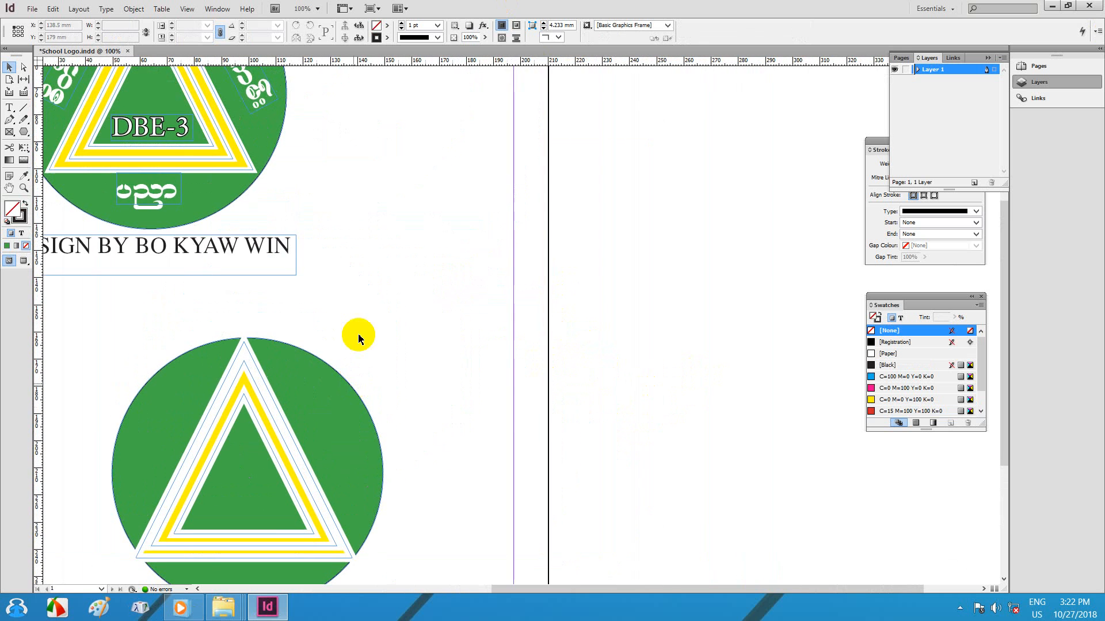
key("ctrl+minus")
left_click_drag(424, 321, 273, 340)
left_click(9, 108)
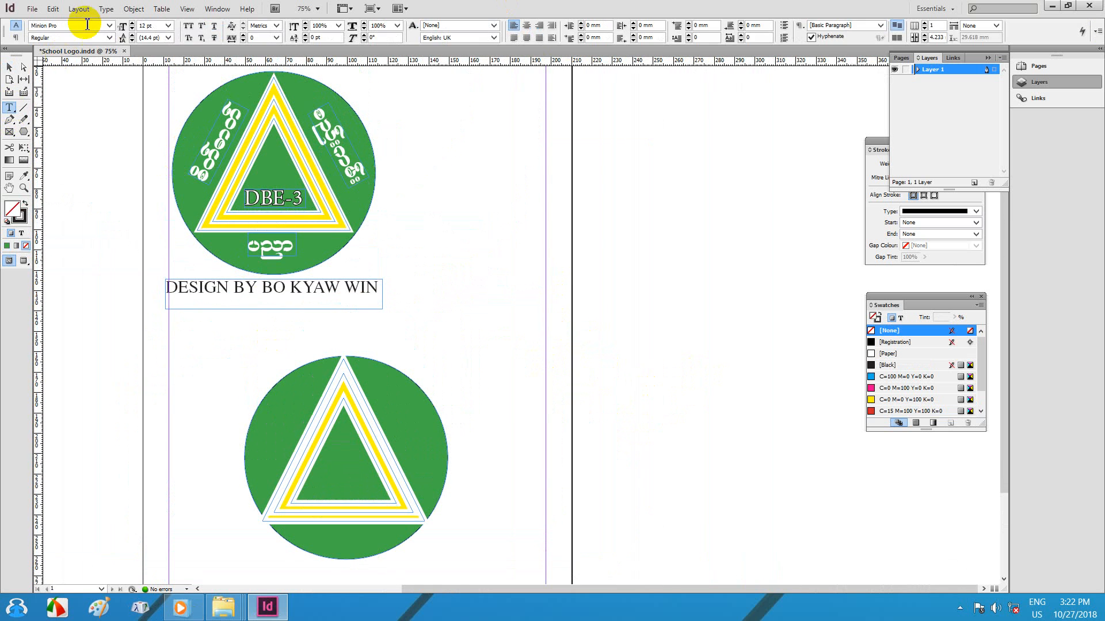
left_click_drag(441, 251, 554, 284)
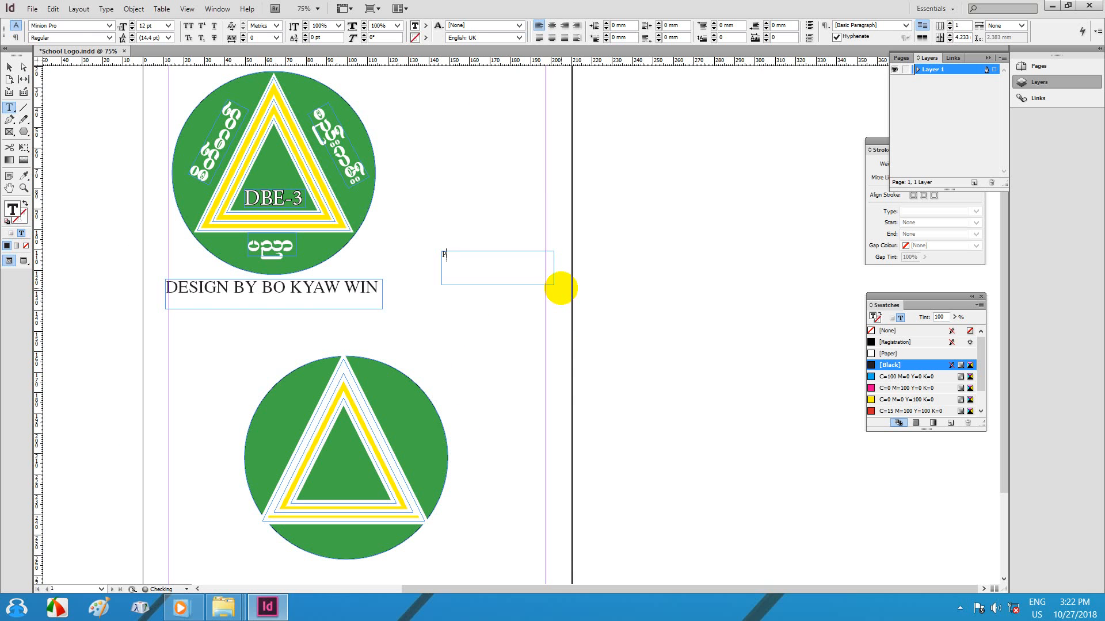
left_click(109, 26)
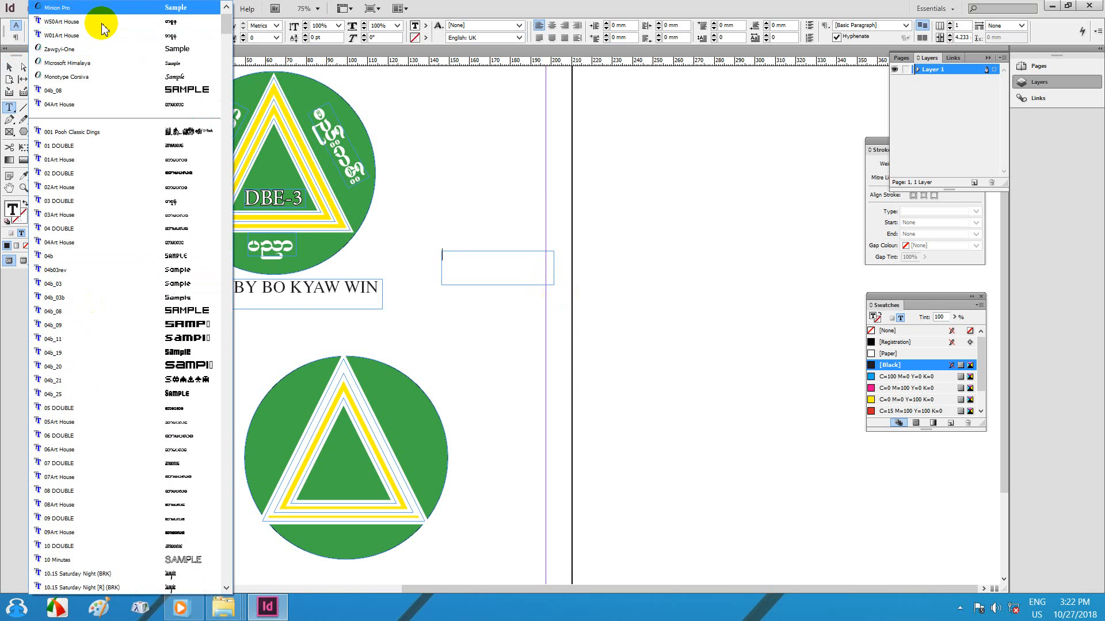
scroll(123, 90, "up", 1)
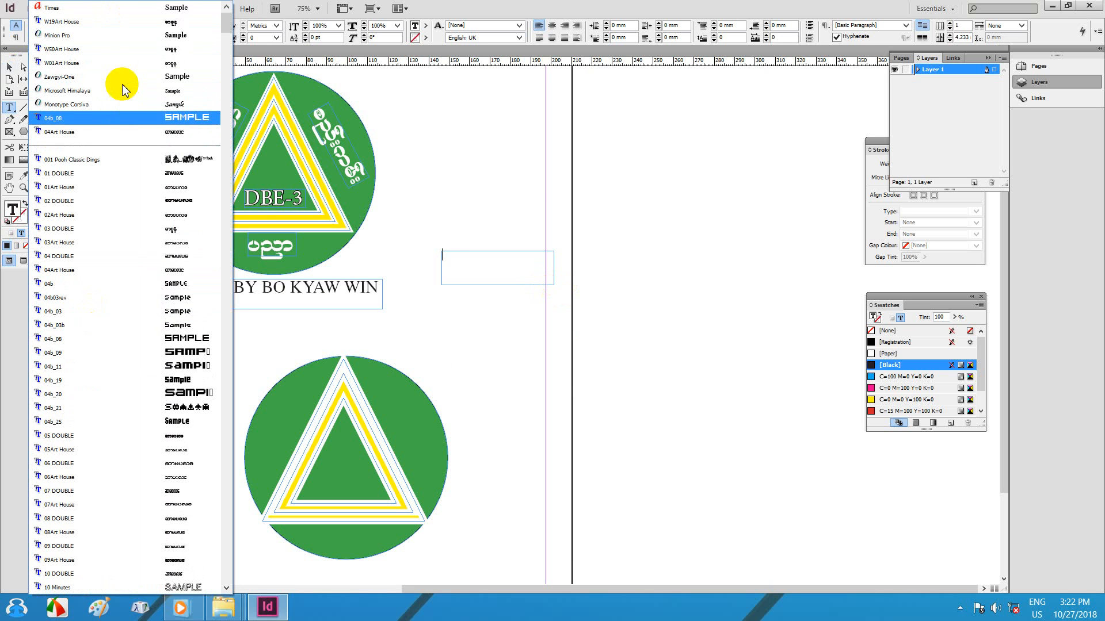
left_click(84, 21)
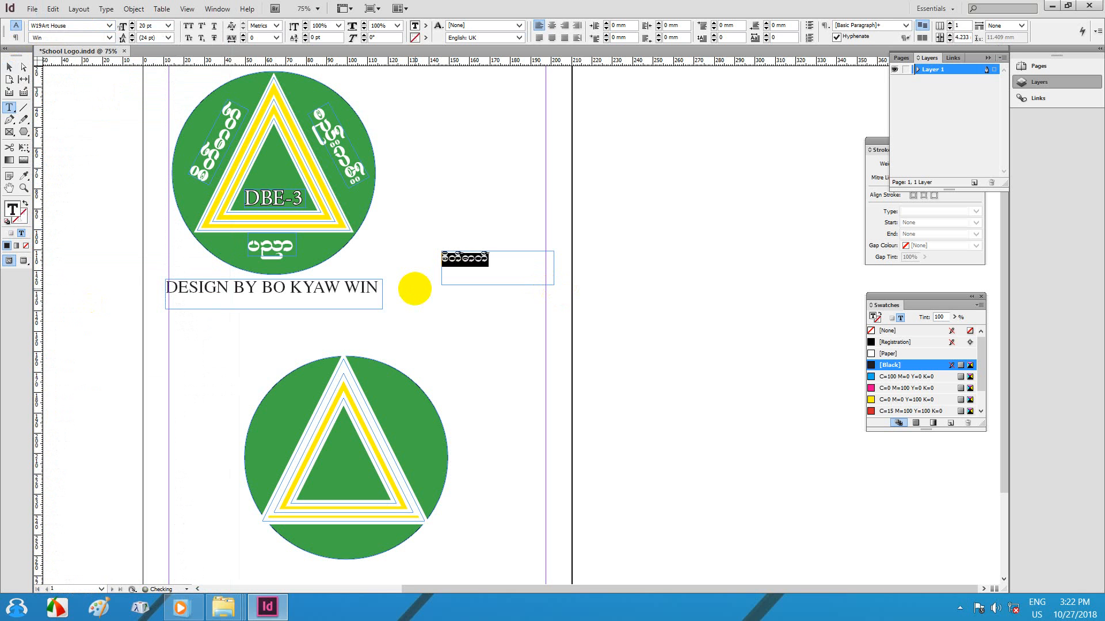
Step: Enlarge the စိတ်ဓာတ် text to 44 pt
key("ctrl+shift+period")
key("ctrl+shift+period")
key("ctrl+shift+period")
key("ctrl+shift+period")
key("ctrl+shift+period")
key("ctrl+shift+period")
key("ctrl+shift+period")
key("ctrl+shift+period")
key("ctrl+shift+period")
key("ctrl+shift+period")
key("ctrl+shift+period")
key("ctrl+shift+period")
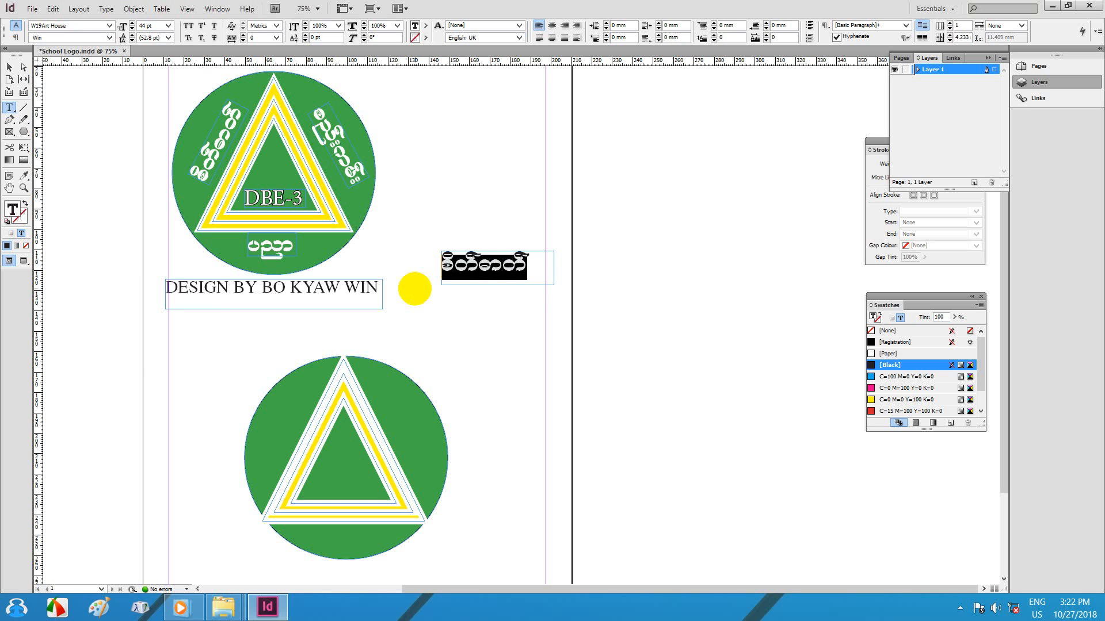
Step: Shrink the text frame to about 45 mm wide and 12 mm high and move it onto the new green circle
left_click(10, 67)
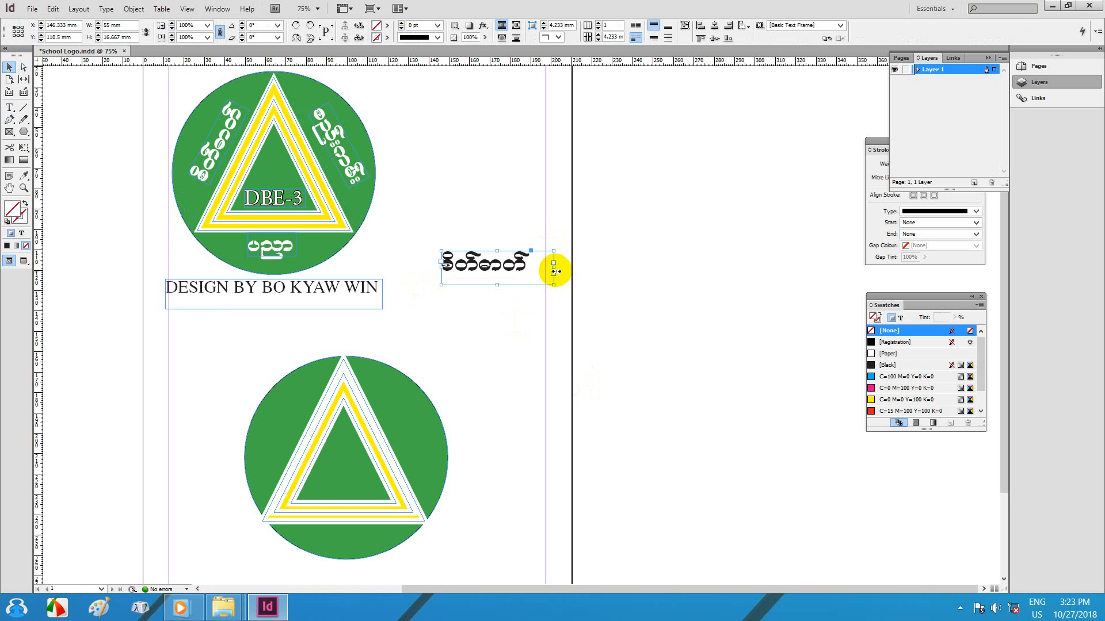
left_click_drag(551, 270, 486, 271)
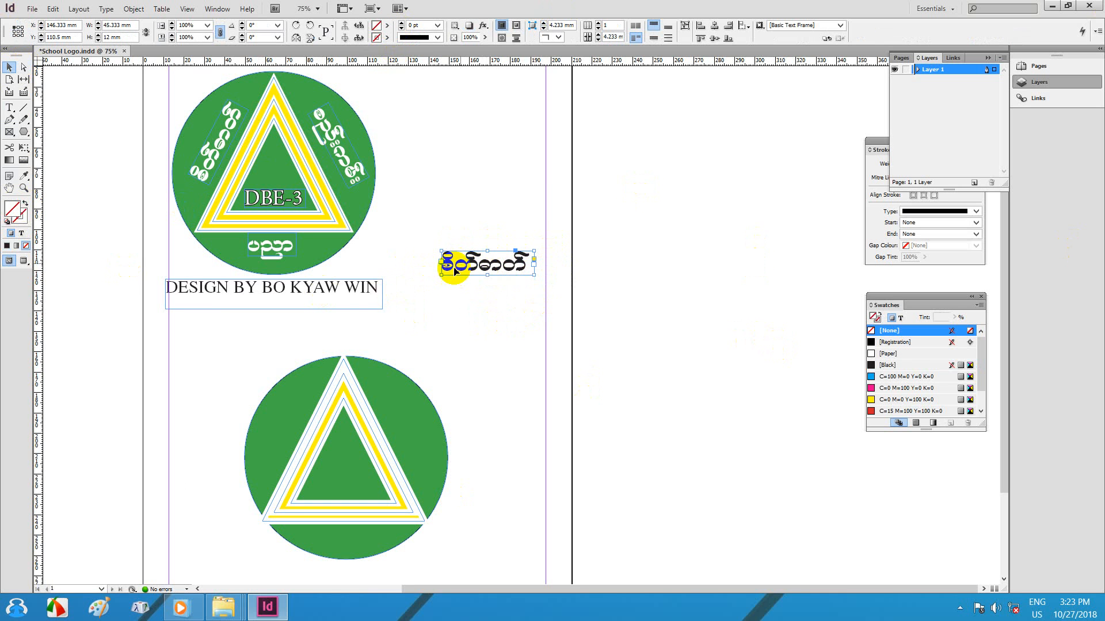
left_click_drag(469, 264, 301, 419)
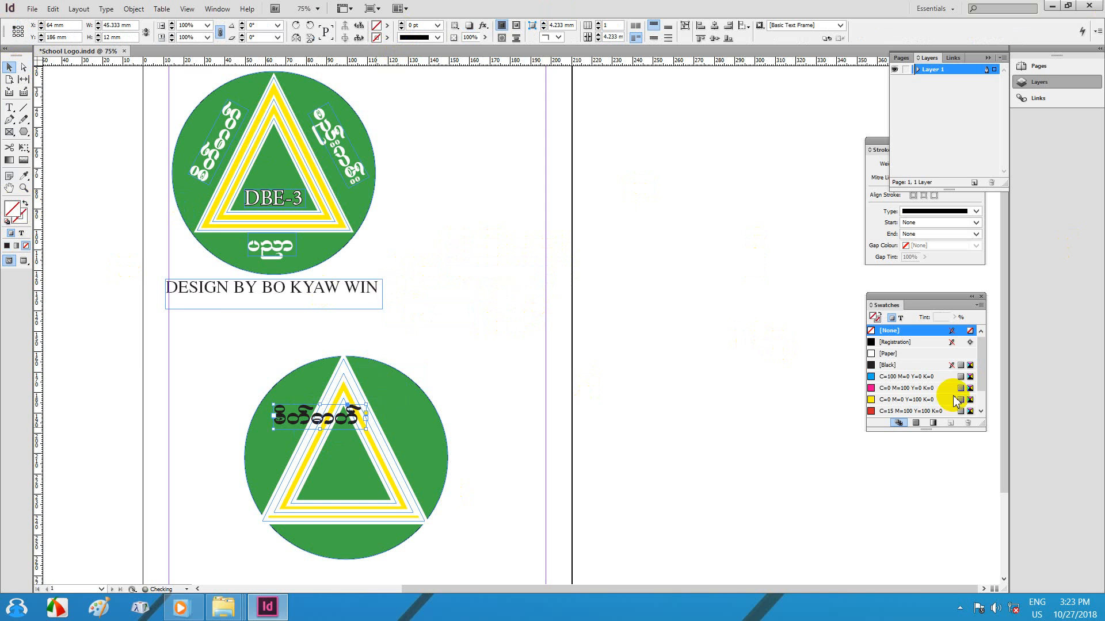
Step: Colour the text characters with the Paper swatch, leaving the text frame itself without a fill
left_click(888, 353)
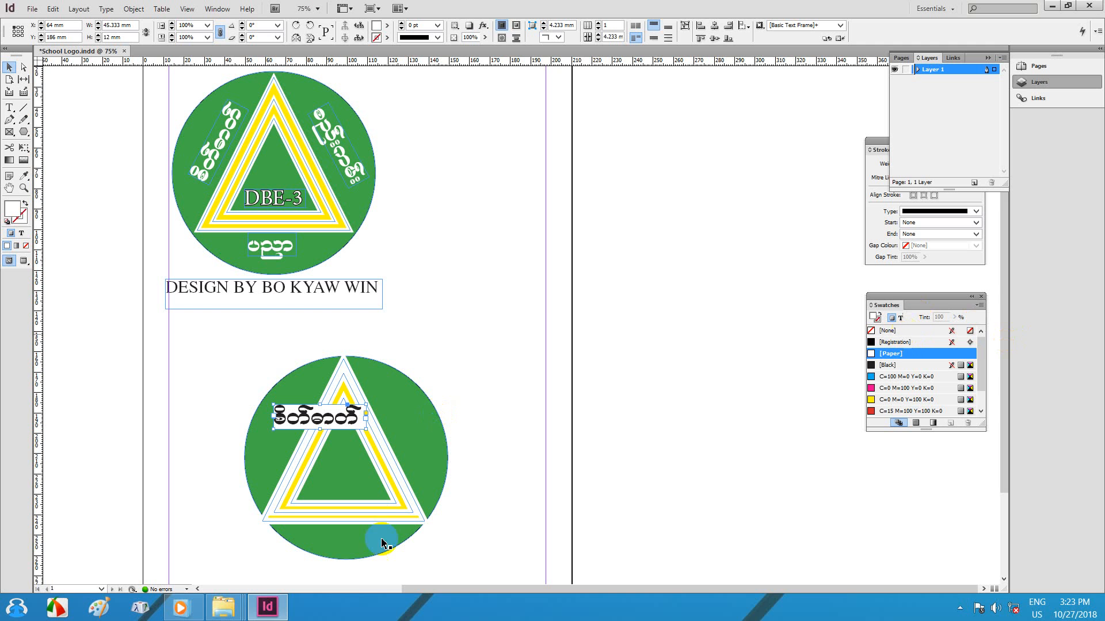
key("slash")
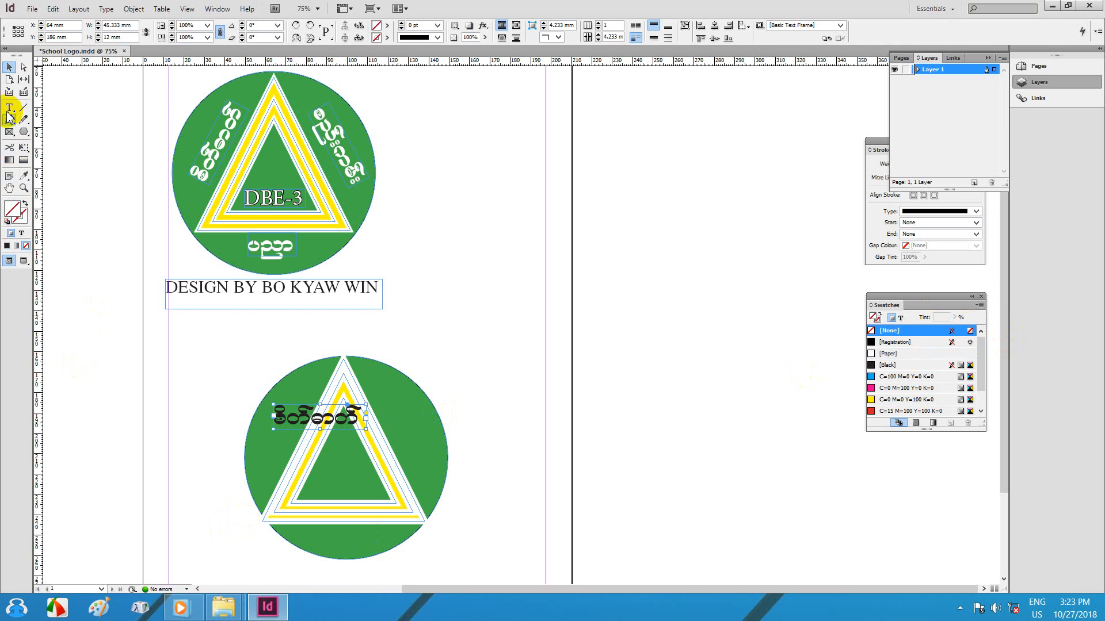
left_click(10, 108)
left_click(294, 416)
key("ctrl+a")
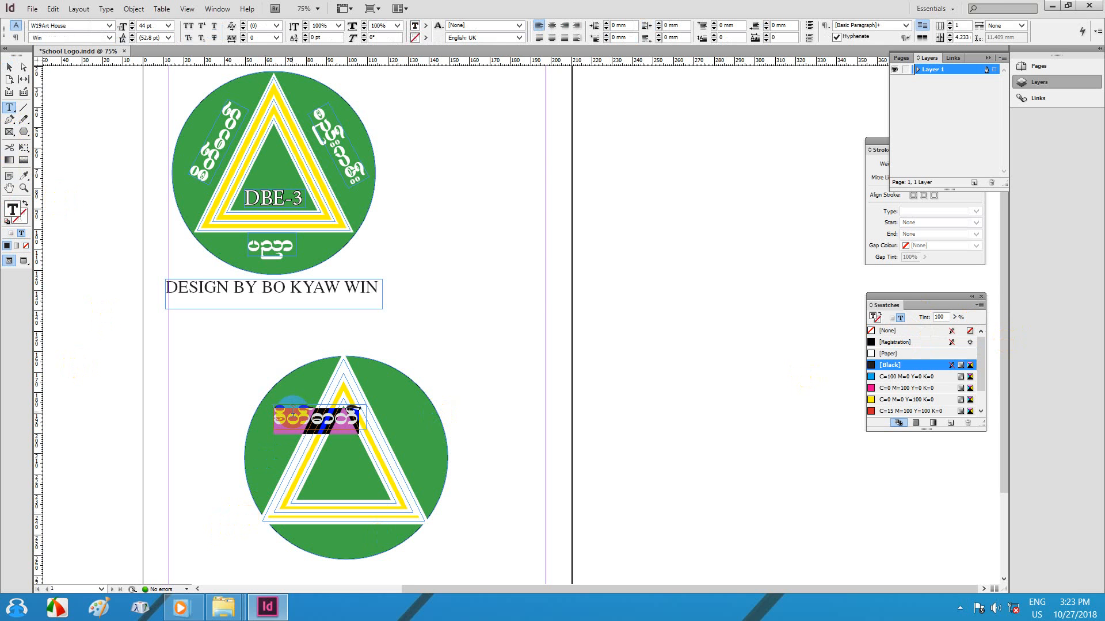
left_click(426, 26)
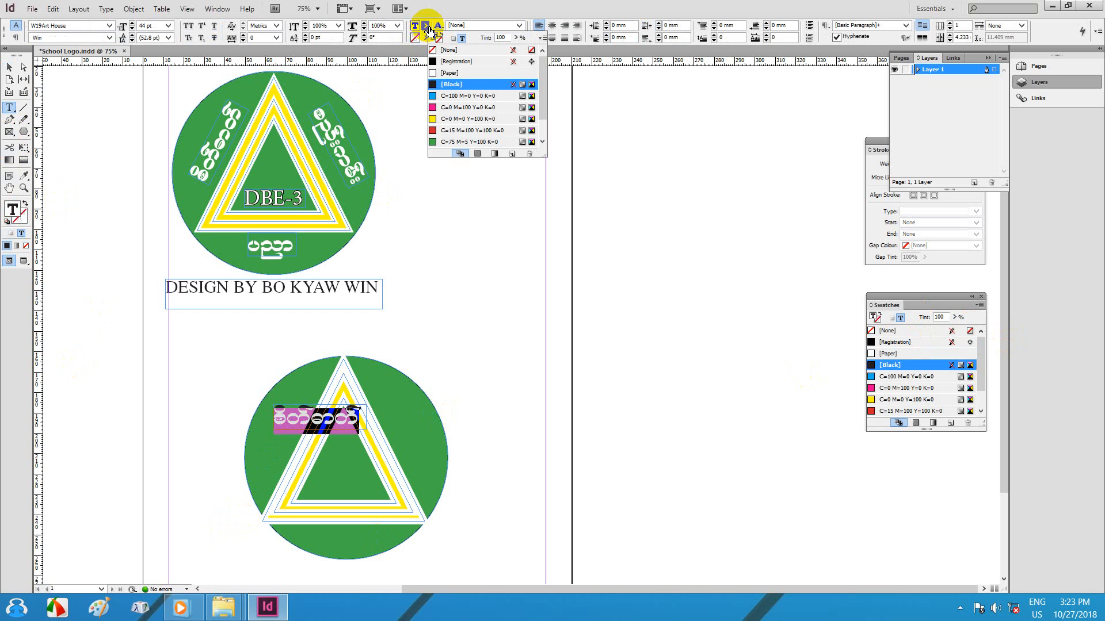
left_click(449, 73)
left_click(10, 67)
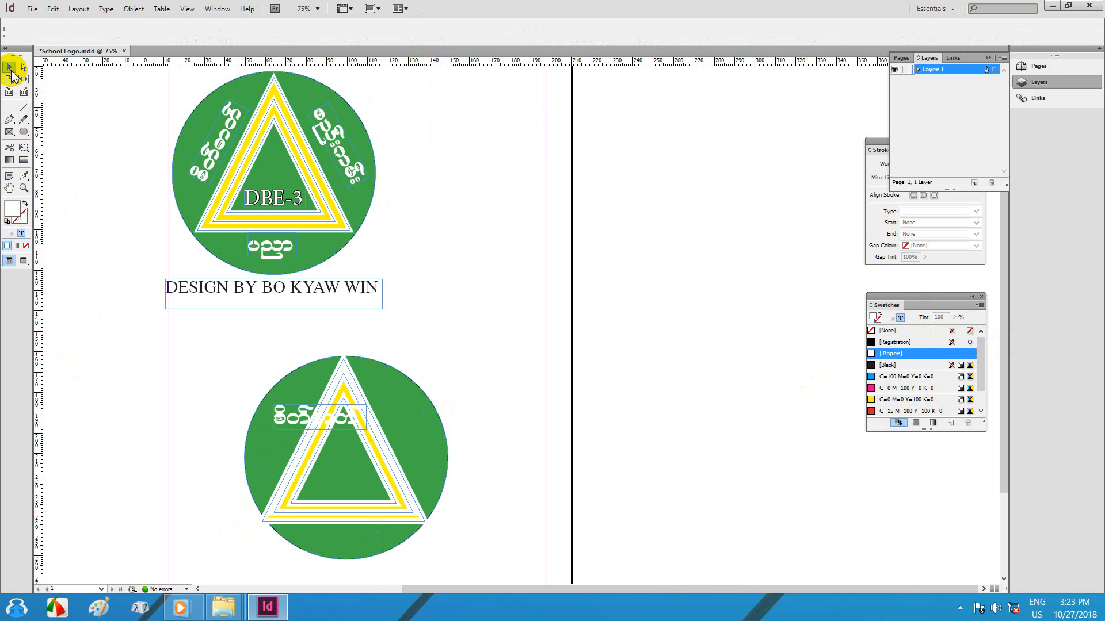
Step: Rotate the white text frame to 63° so it runs parallel to the triangle's left side
left_click(376, 406)
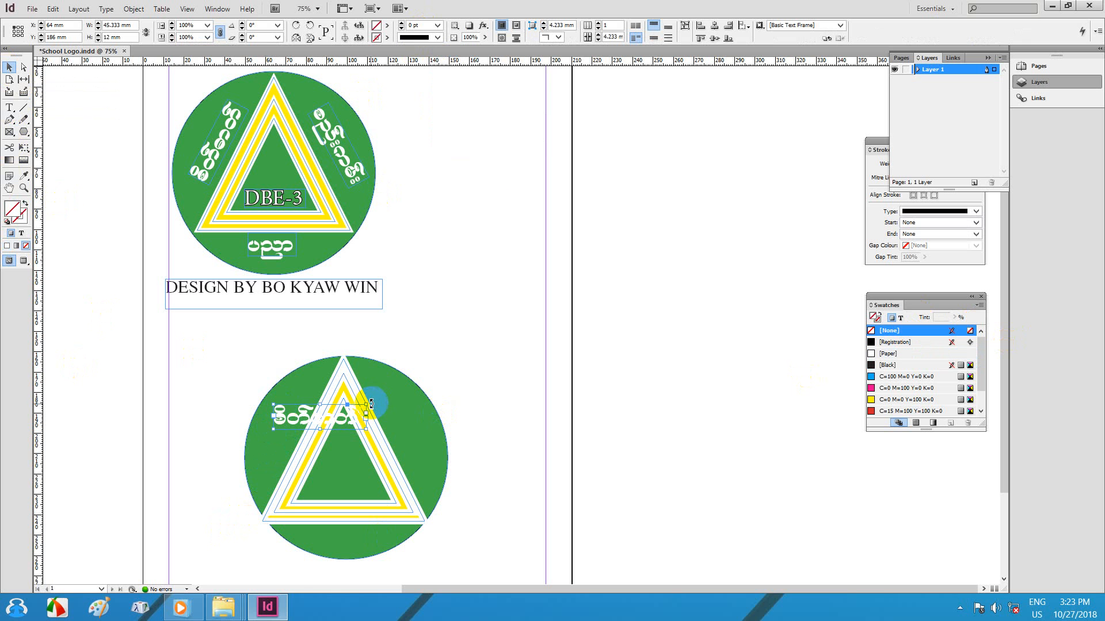
left_click_drag(372, 403, 335, 351)
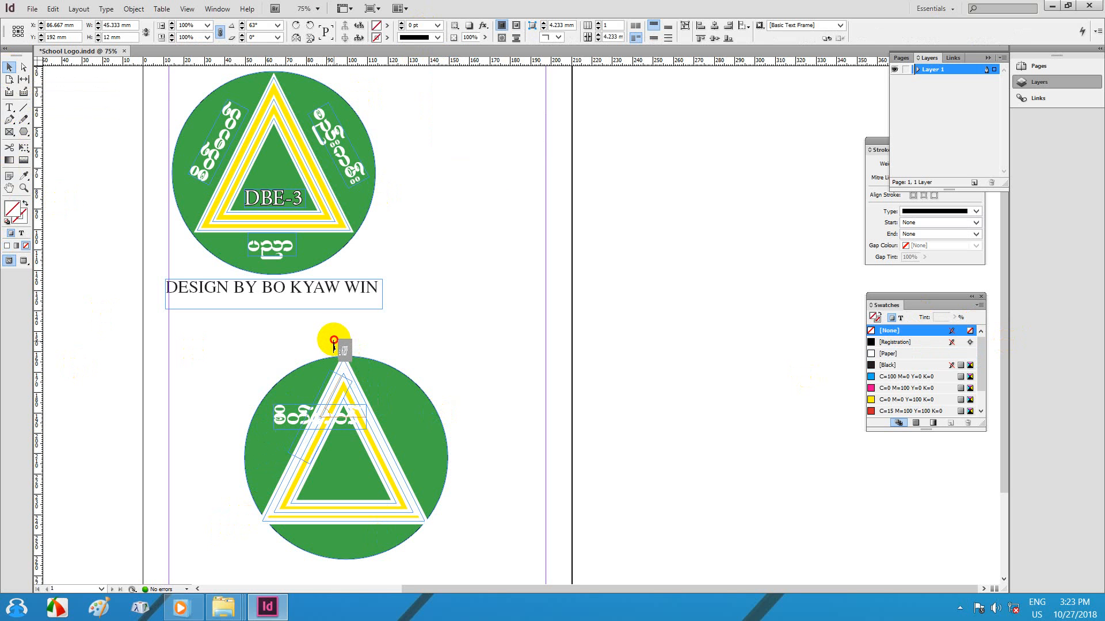
left_click_drag(334, 339, 334, 339)
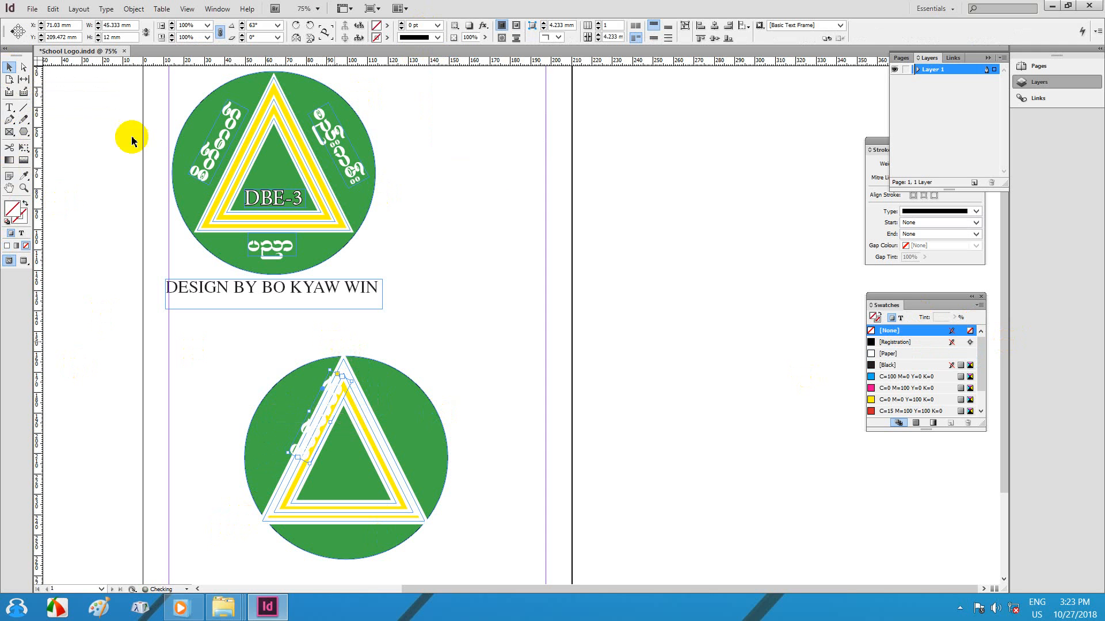
Step: Nudge the rotated text left about 15 mm and down about 4.5 mm into the green area beside the triangle's left side
left_click(9, 68)
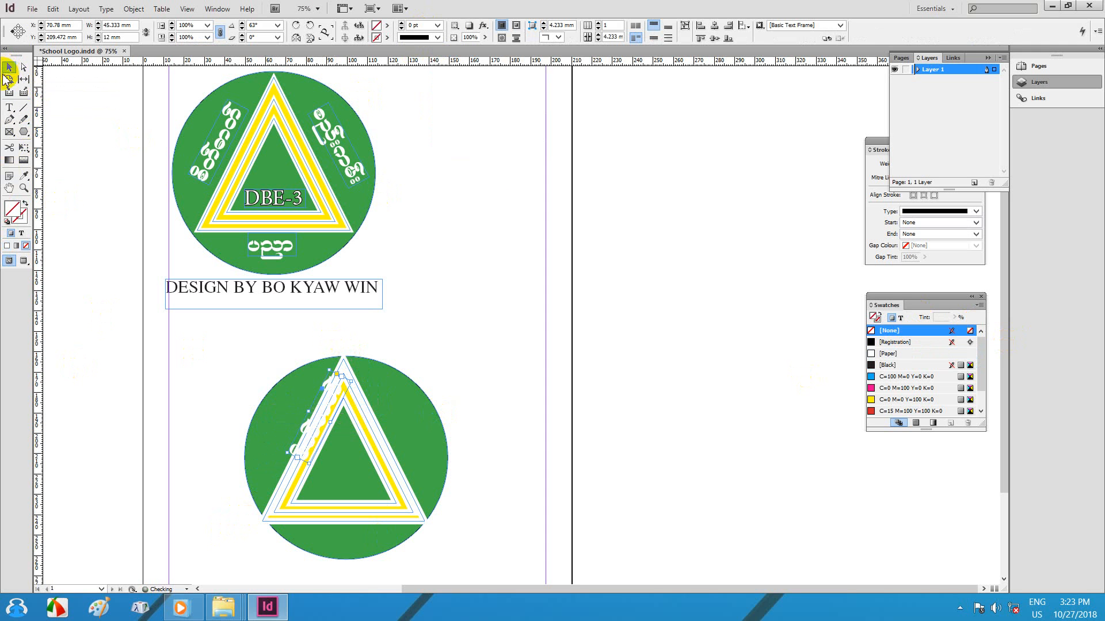
key("Left")
key("Left")
key("Left")
key("Left")
key("Left")
key("Left")
key("Left")
key("Left")
key("Left")
key("Left")
key("Left")
key("Left")
key("Left")
key("Left")
key("Left")
key("Left")
key("Left")
key("Left")
key("Left")
key("Left")
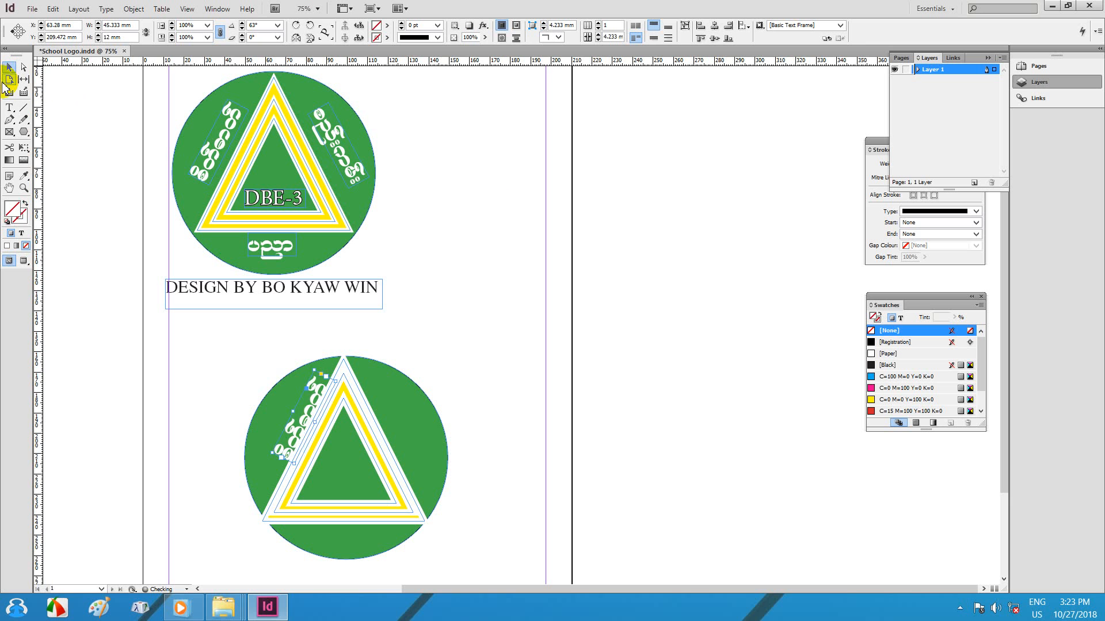
key("Left")
key("Left")
key("Left")
key("Left")
key("Left")
key("Left")
key("Left")
key("Left")
key("Left")
key("Left")
key("Left")
key("Left")
key("Left")
key("Left")
key("Left")
key("Left")
key("Left")
key("Down")
key("Down")
key("Down")
key("Down")
key("Down")
key("Down")
key("Down")
key("Down")
key("Down")
key("Down")
key("Down")
key("Down")
key("Down")
key("Down")
key("Down")
key("Down")
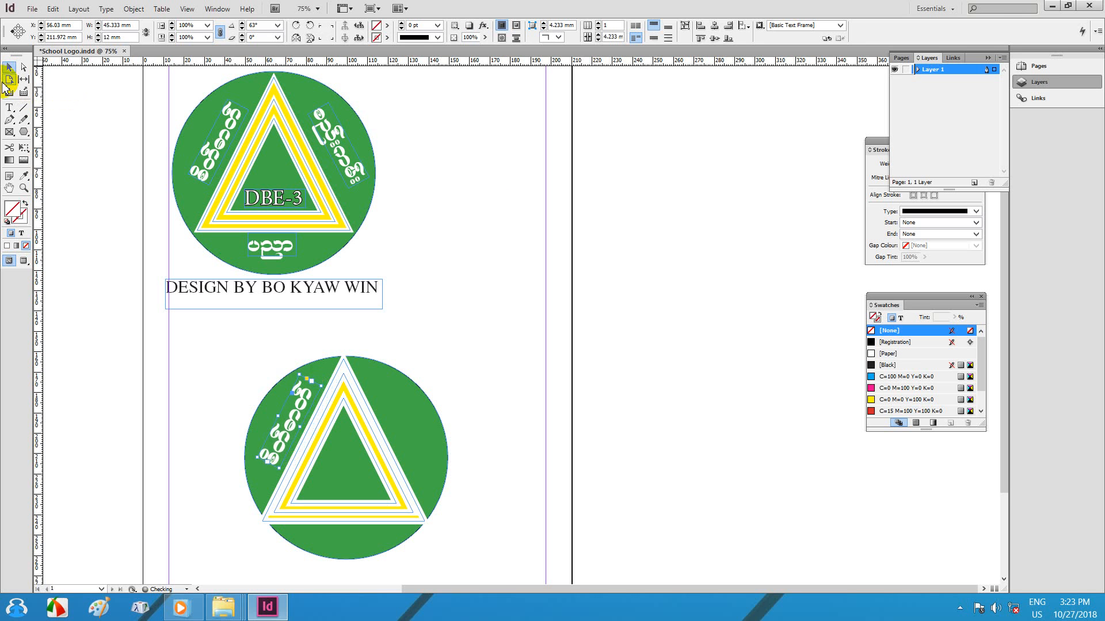
key("Down")
key("Down")
key("Right")
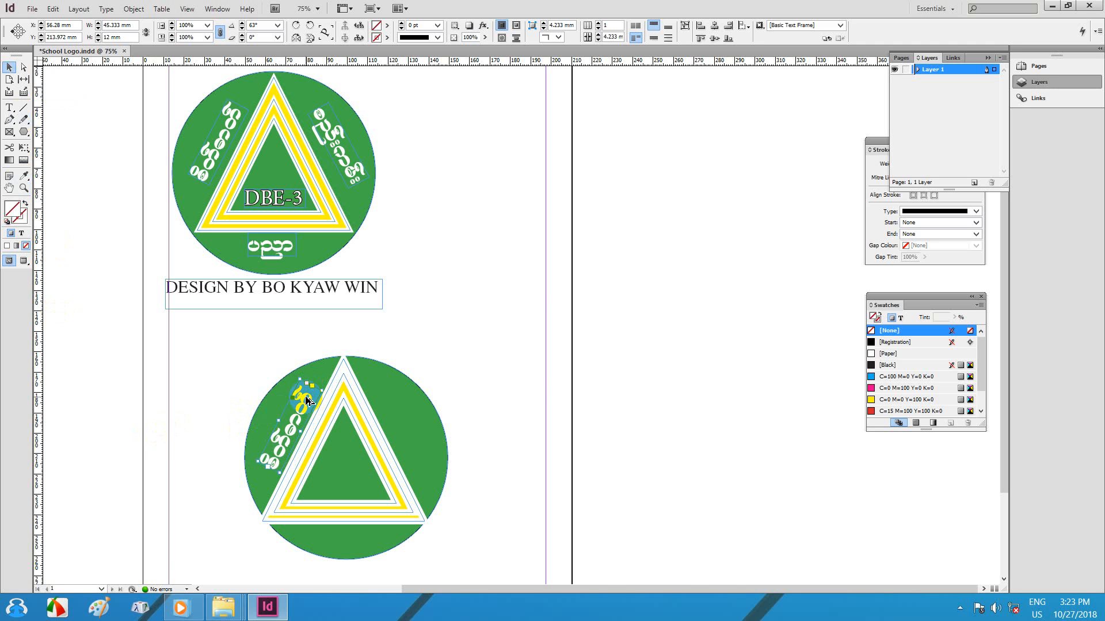
Step: Duplicate the rotated text across to the green area beside the triangle's right side
left_click_drag(306, 401, 421, 407)
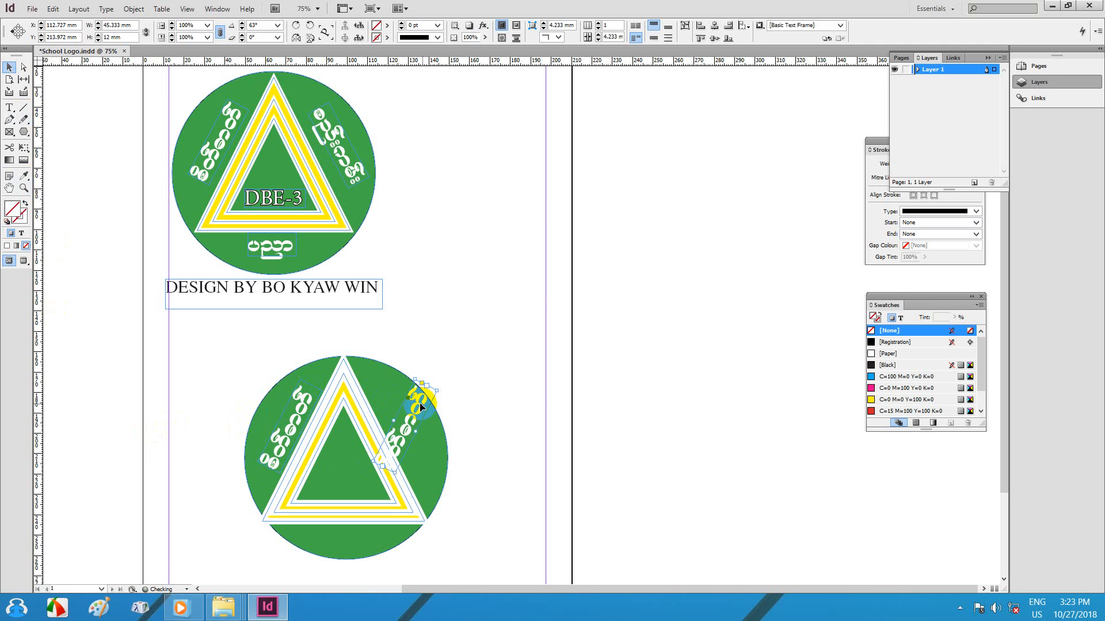
right_click(414, 396)
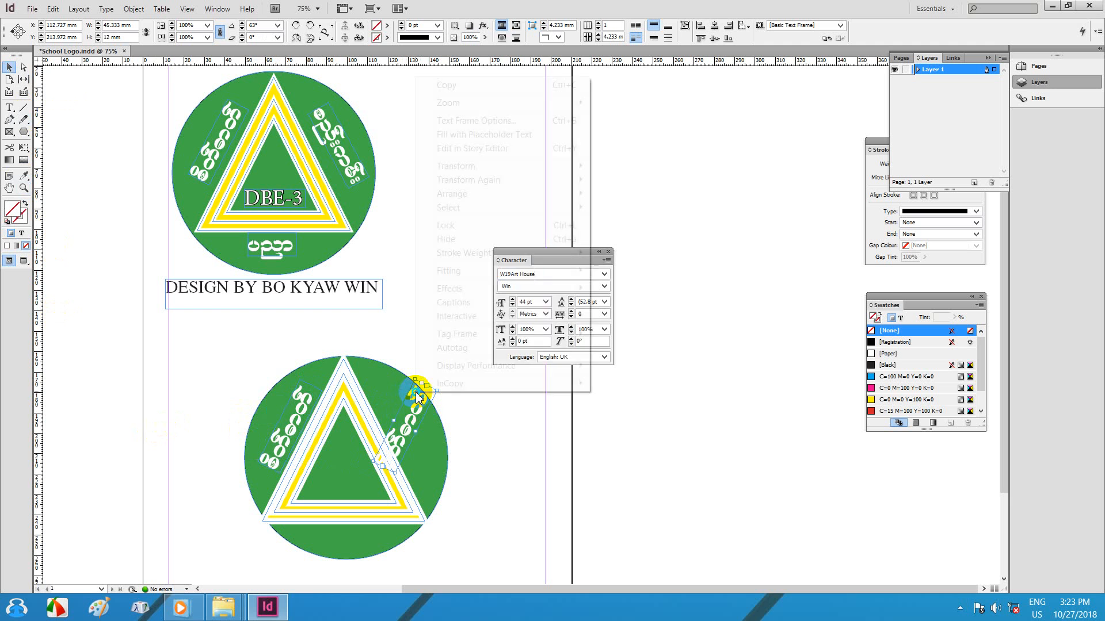
left_click(727, 382)
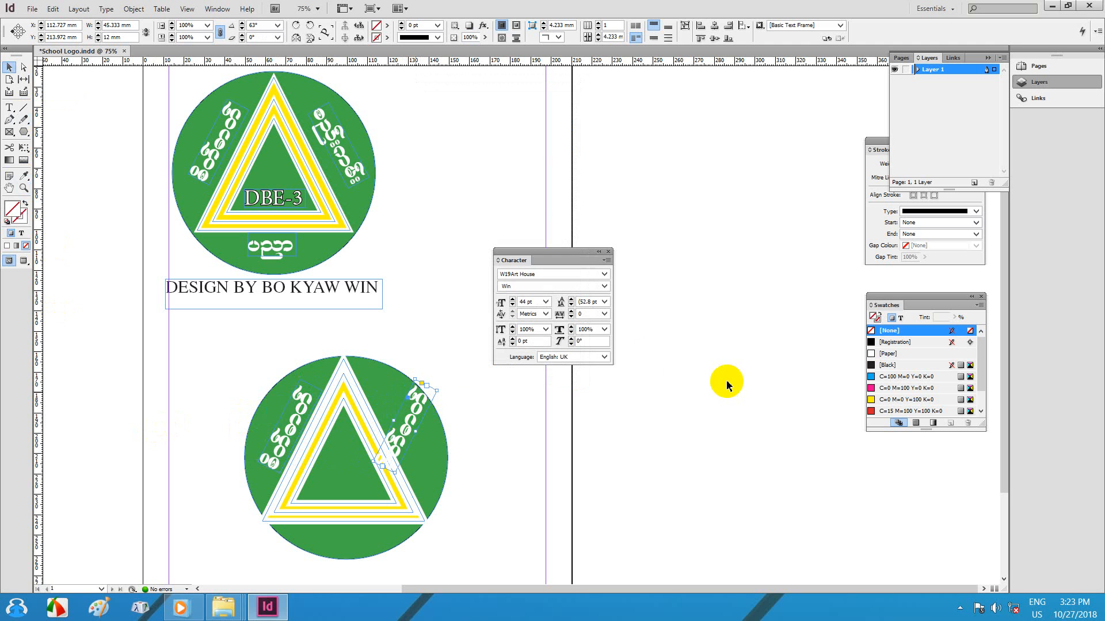
left_click(608, 252)
left_click(421, 401)
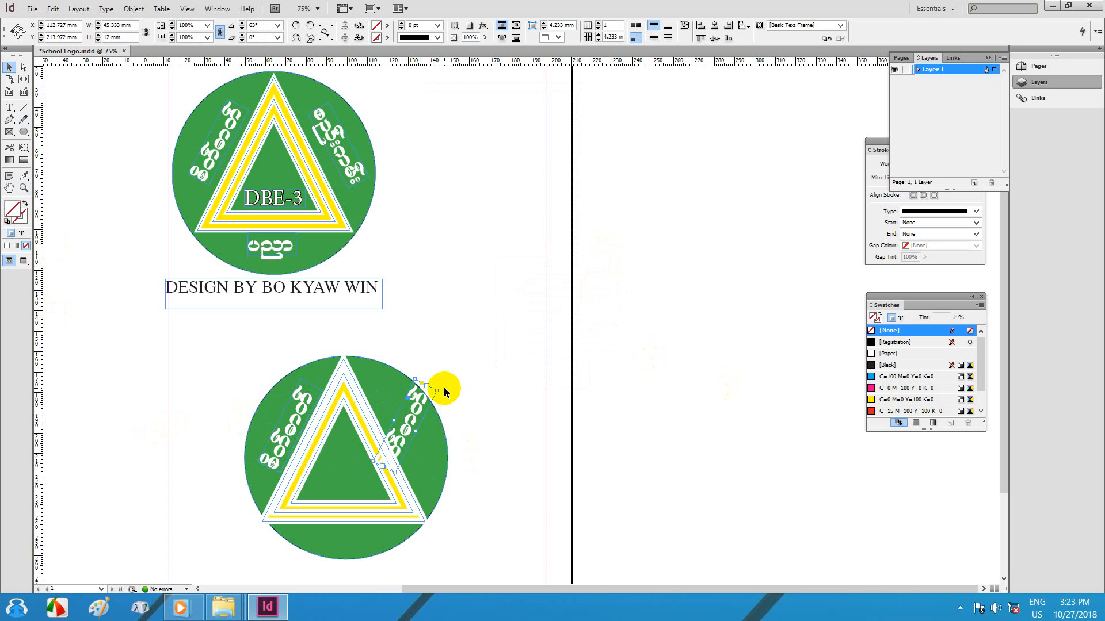
Step: Rotate the copied text to -61° and position it in the green area parallel to the triangle's right side
left_click_drag(441, 390, 423, 524)
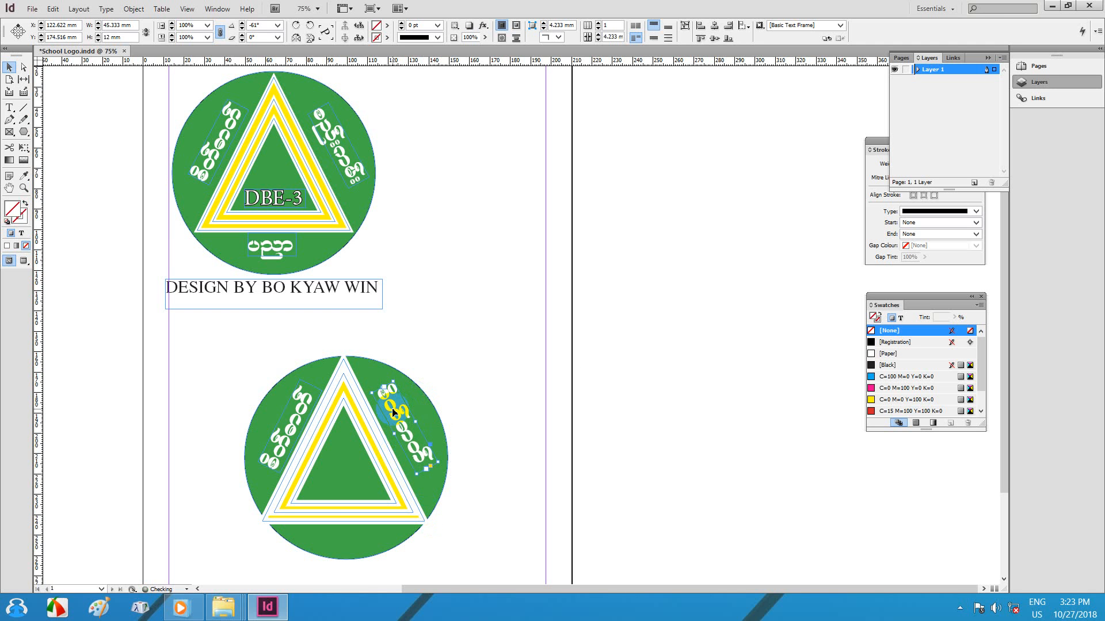
key("Down")
key("Down")
key("Down")
key("Down")
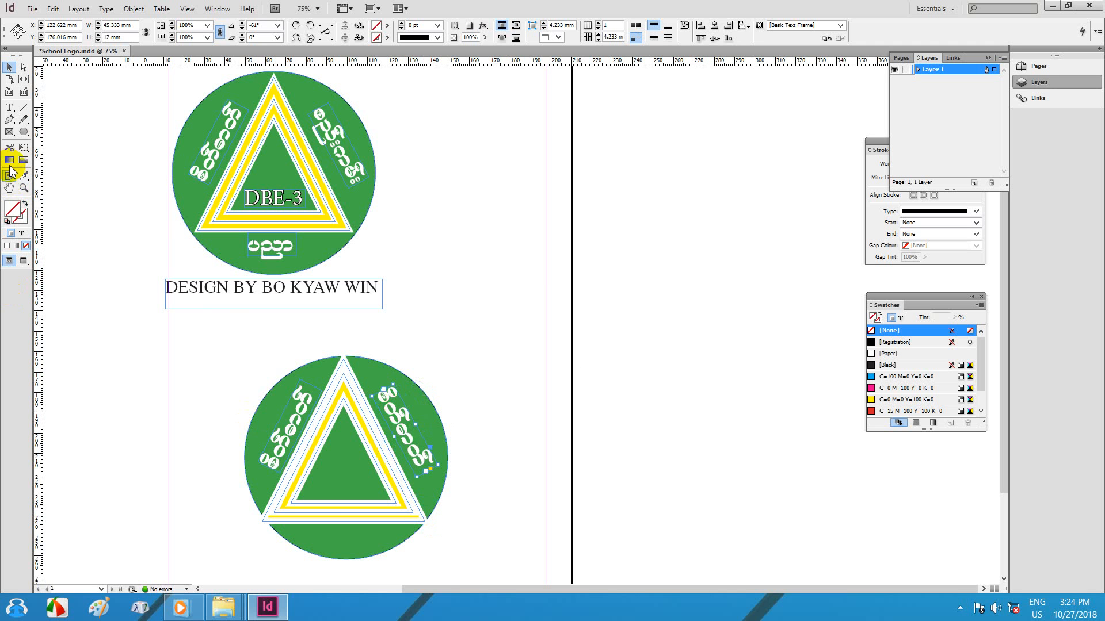
Step: Replace the lettering beside the triangle's right side with the Burmese word စည်းကမ်း
left_click(9, 108)
left_click_drag(398, 423, 418, 452)
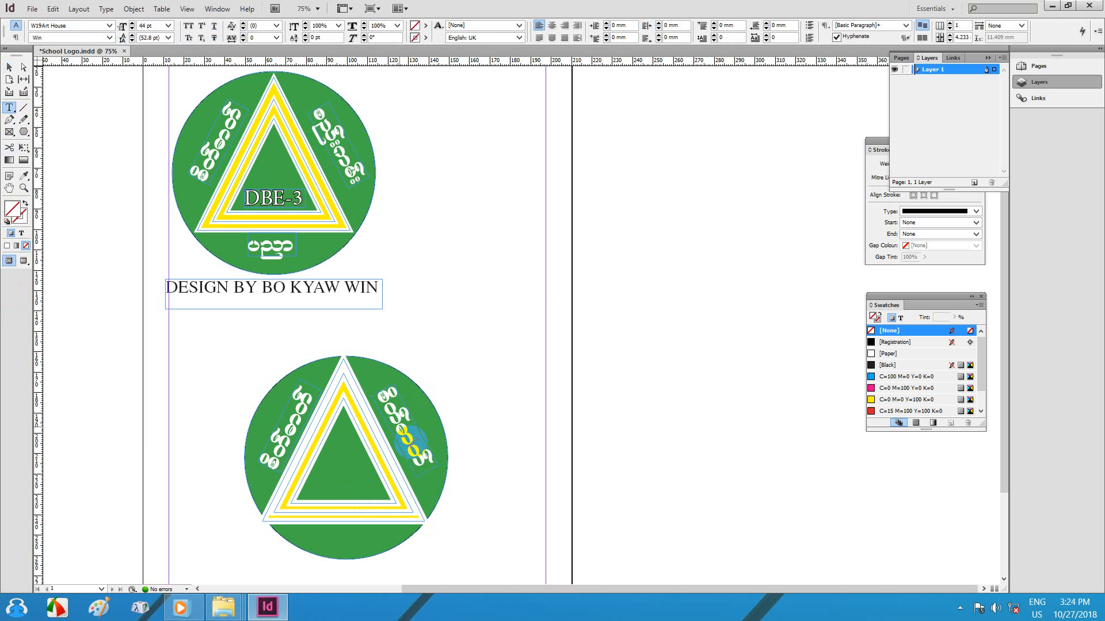
key("ctrl+a")
type("p")
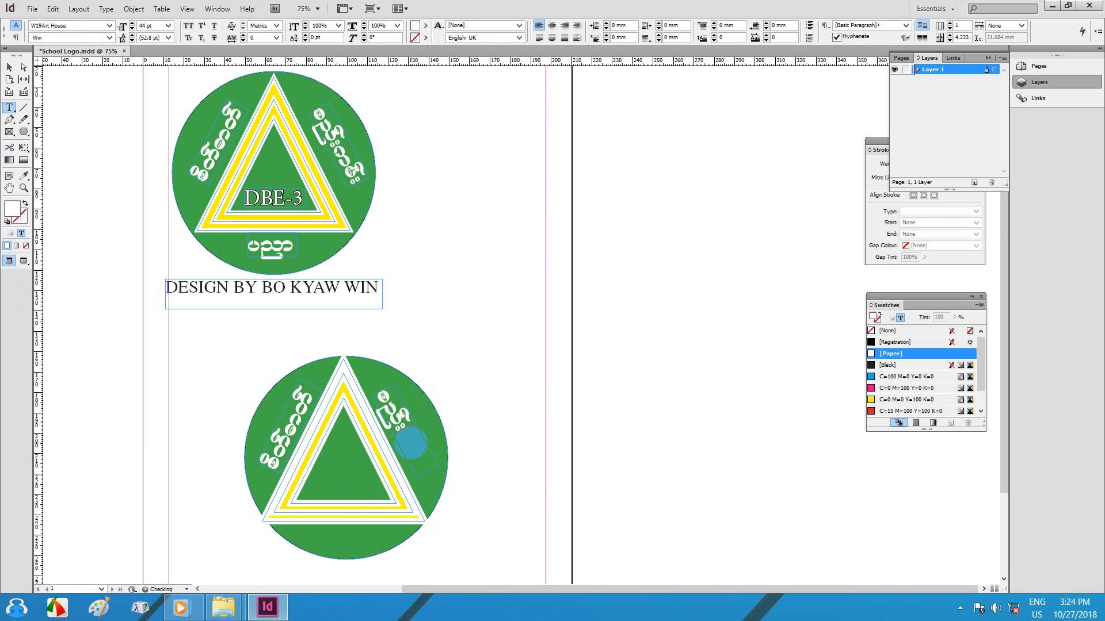
left_click(377, 440)
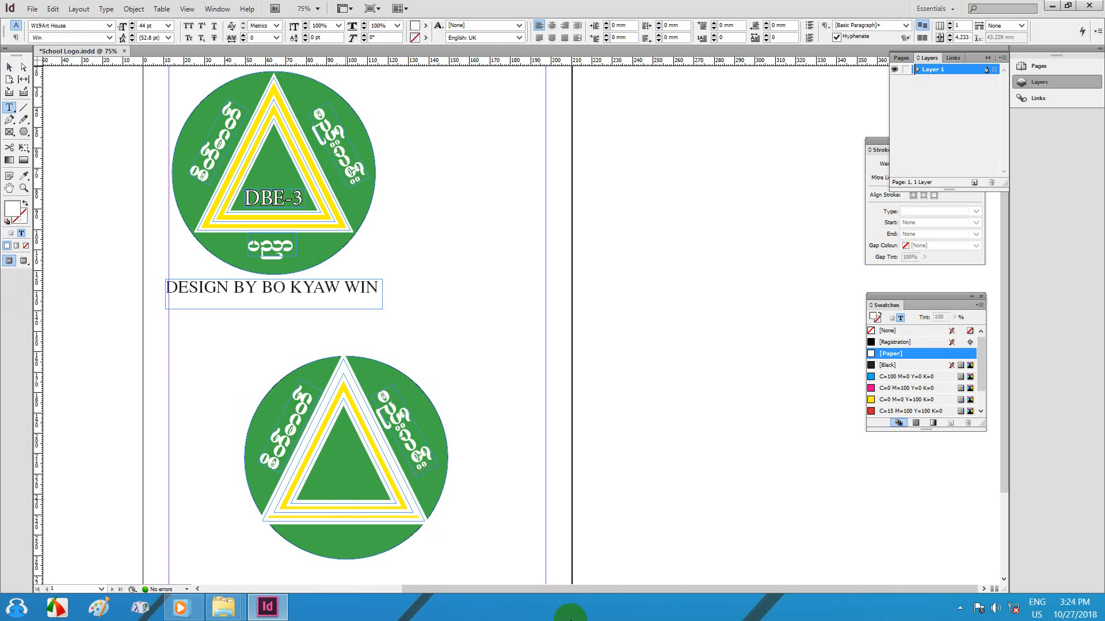
left_click(10, 68)
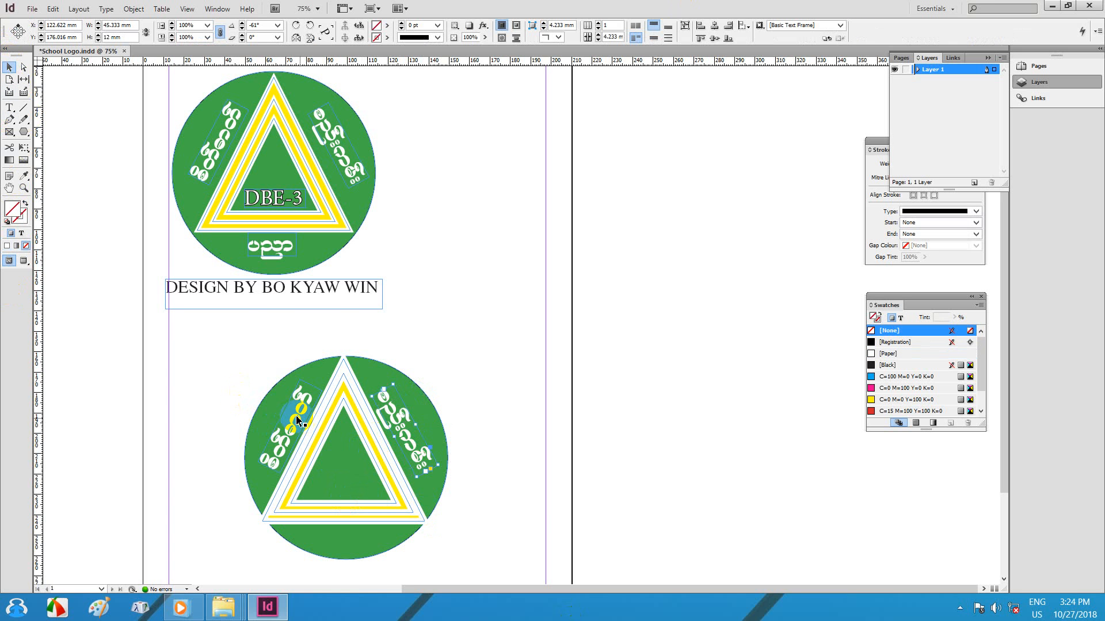
Step: Duplicate the left-side lettering, rotate the copy to -2° and place it in the green area below the triangle
scroll(310, 358, "down", 3)
left_click_drag(310, 358, 362, 511)
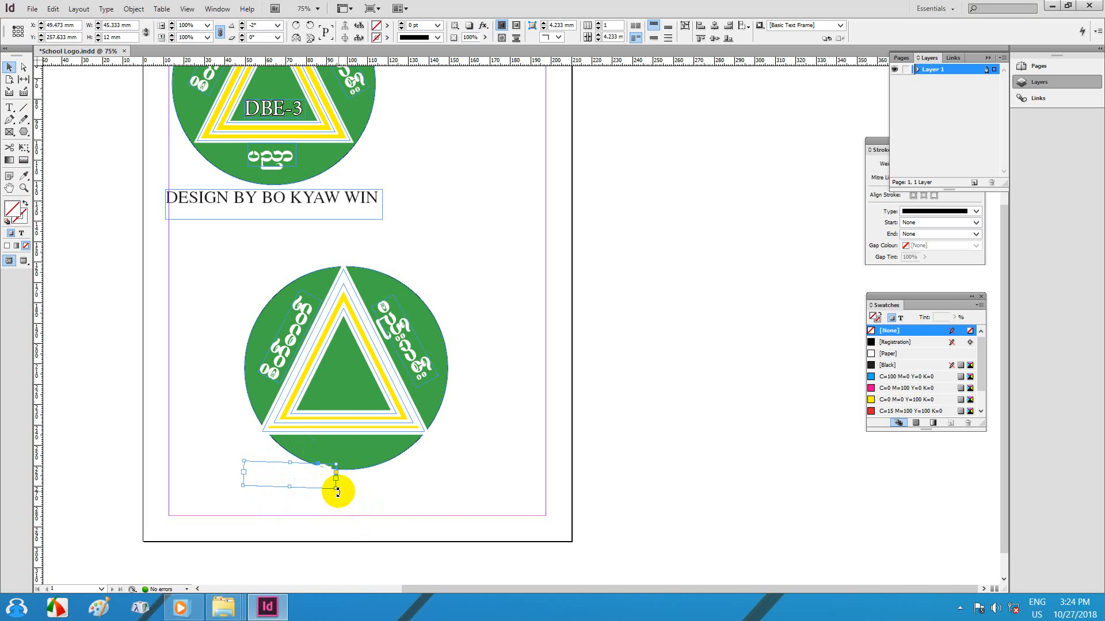
left_click_drag(305, 481, 359, 463)
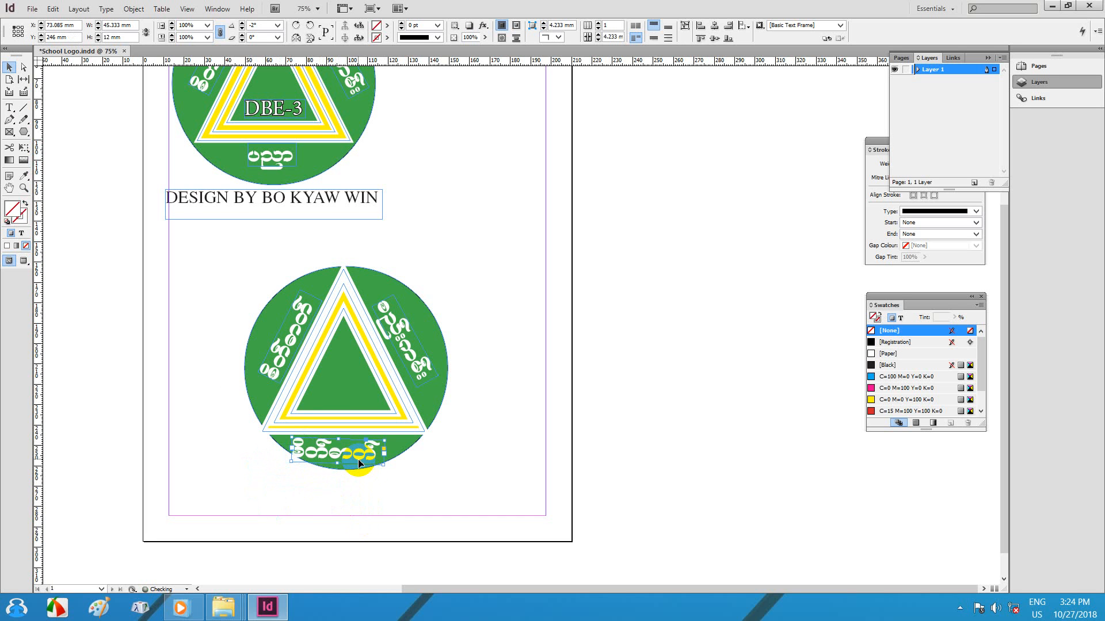
Step: Nudge the copied lettering below the triangle up about 1.75 mm and right about 0.75 mm
key("Up")
key("Up")
key("Up")
key("Up")
key("Up")
key("Up")
key("Up")
key("Right")
key("Right")
key("Right")
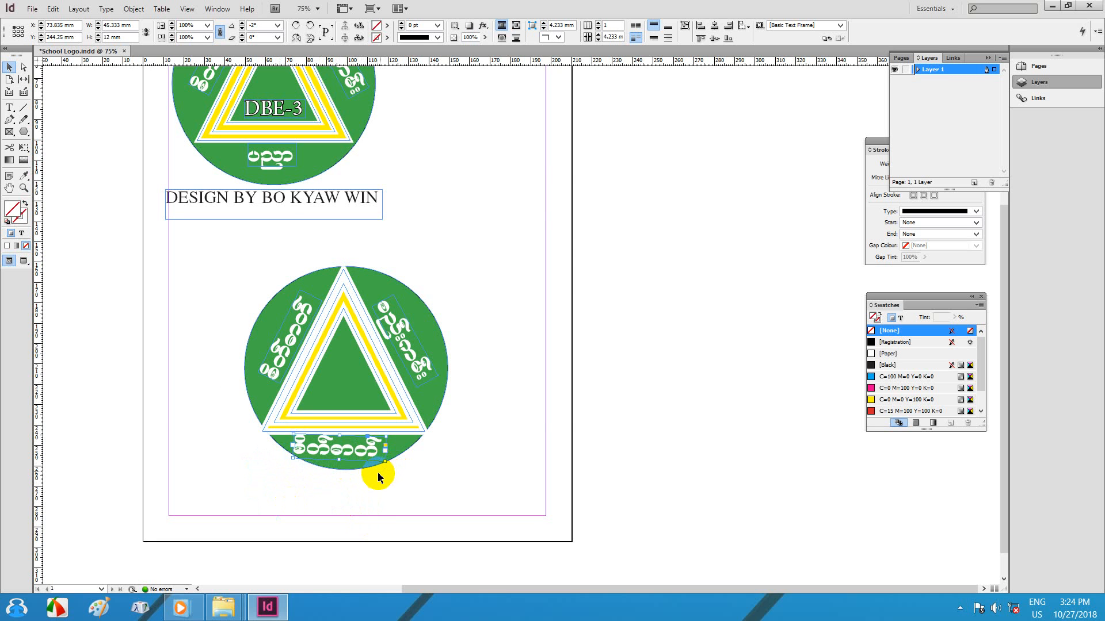
Step: Straighten the lettering below the triangle by rotating its frame to 0.5°
key("ctrl+equal")
key("ctrl+equal")
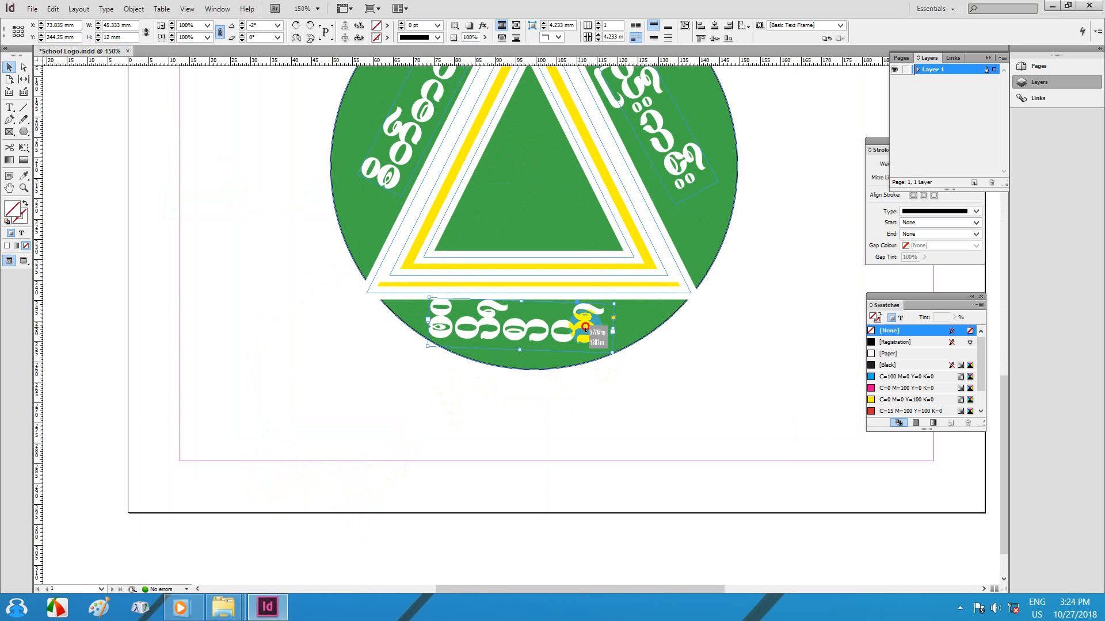
left_click_drag(585, 328, 632, 358)
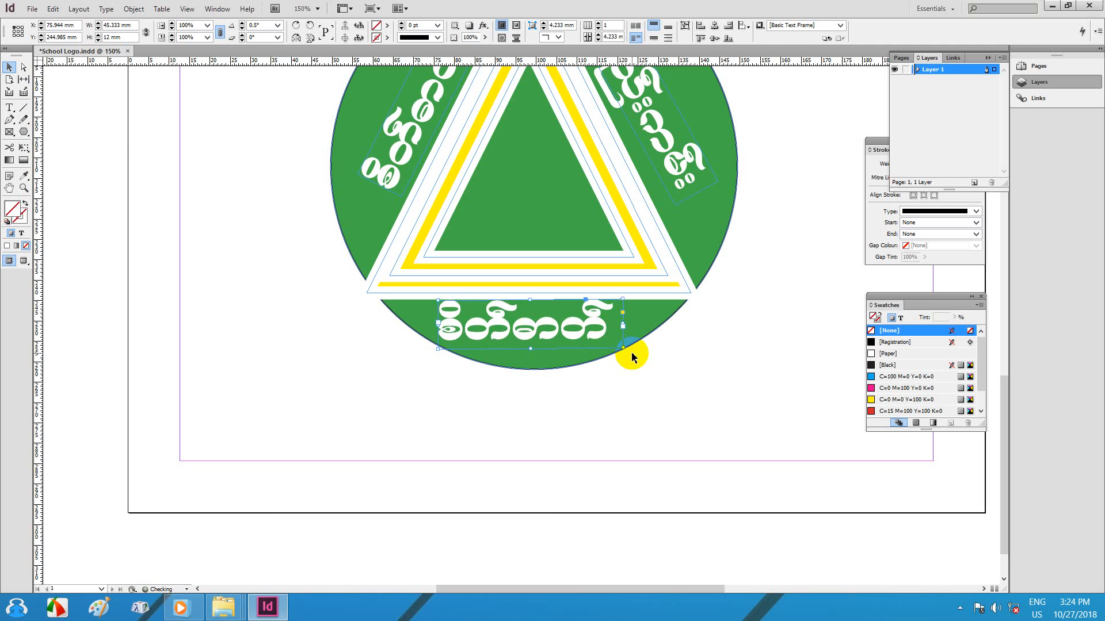
Step: Replace the lettering below the triangle with the Burmese word ပညာ
left_click(10, 109)
triple_click(504, 317)
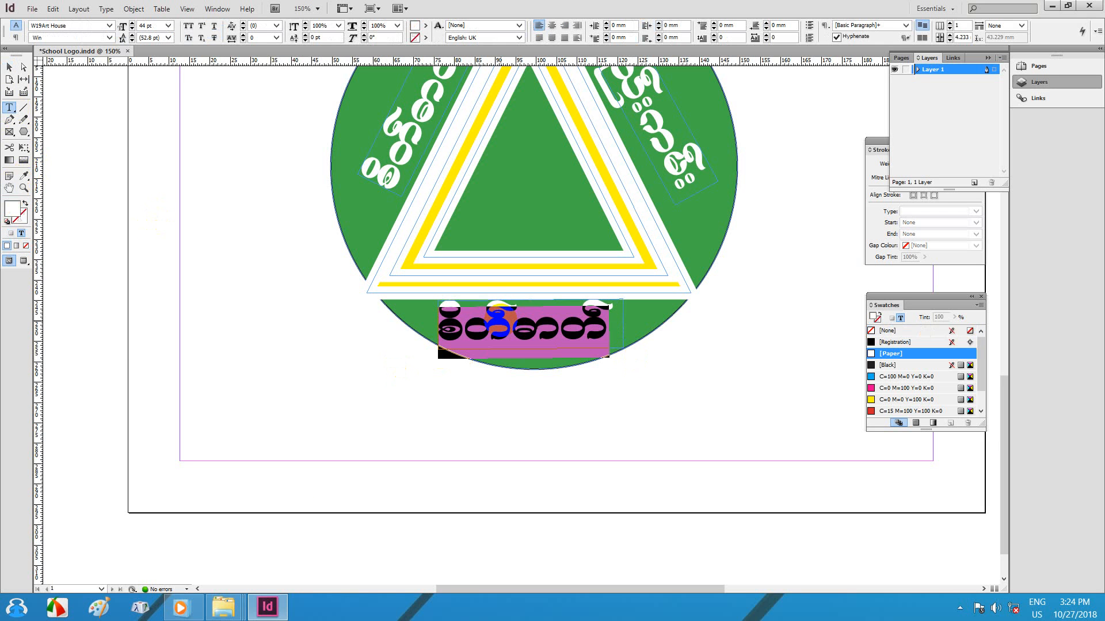
type("ynm")
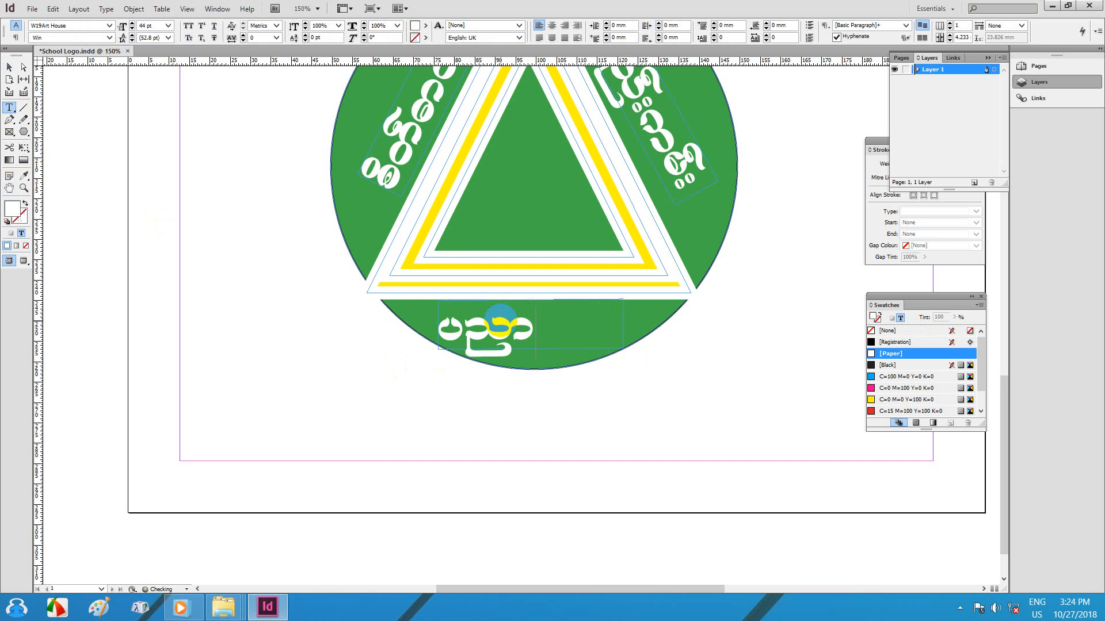
left_click(9, 68)
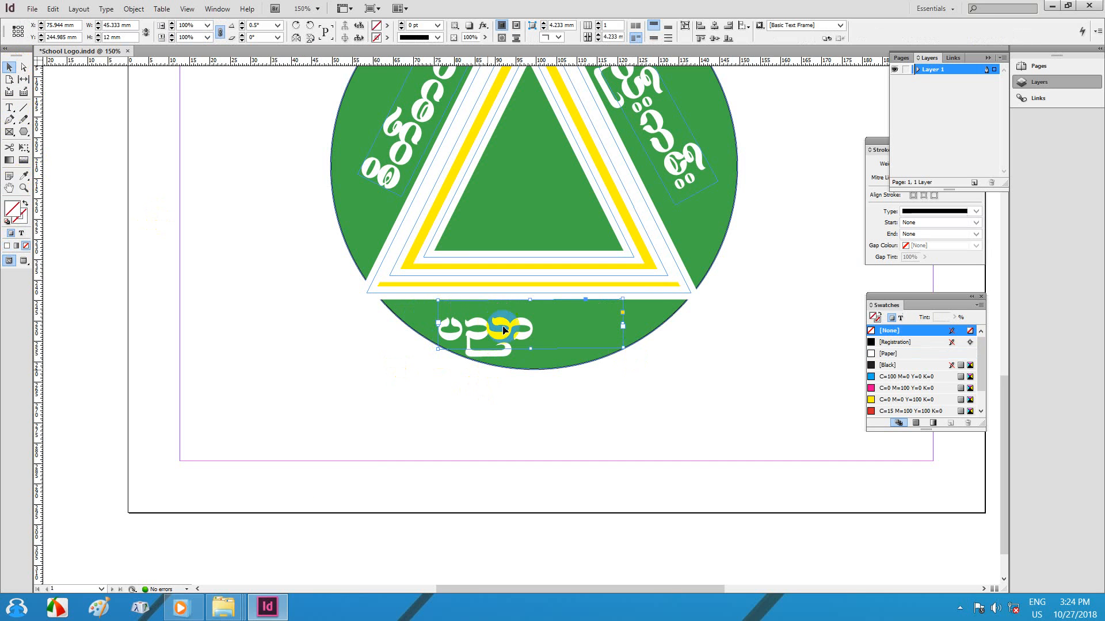
Step: Resize the ပညာ text frame to about 24.7 × 14.2 mm and centre it in the green area below the triangle
left_click(516, 333)
left_click_drag(516, 333, 557, 327)
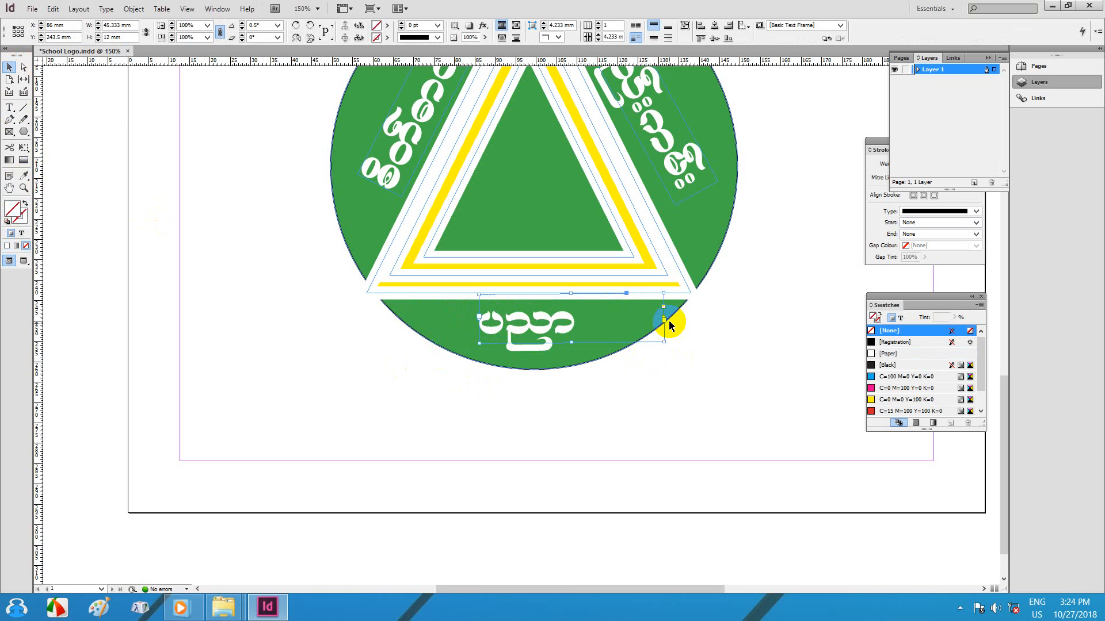
left_click_drag(664, 318, 527, 355)
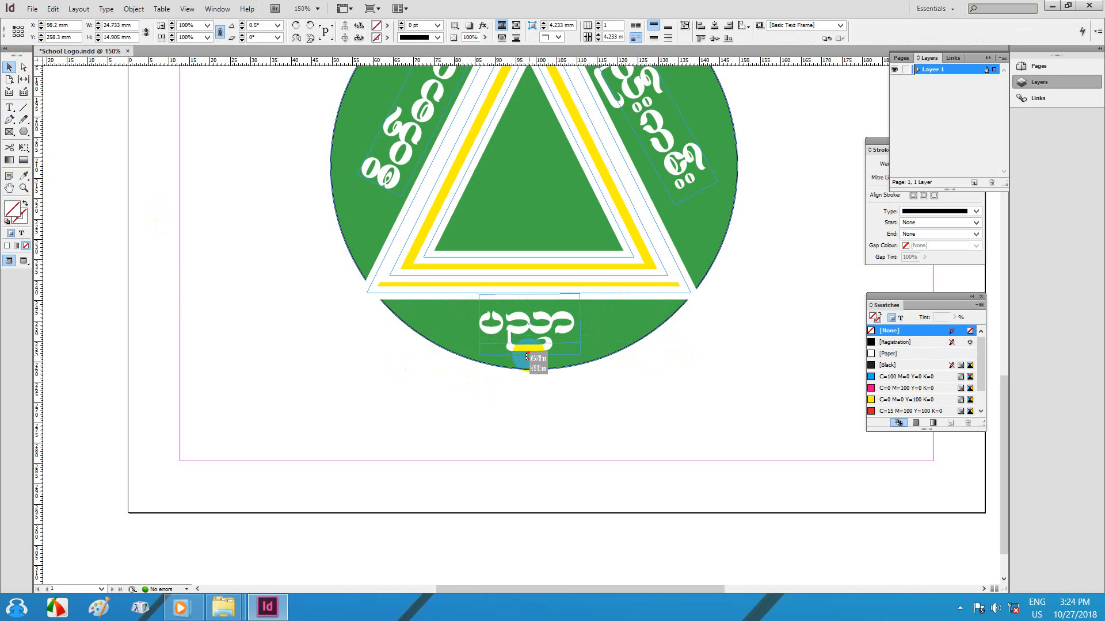
left_click_drag(528, 297, 548, 326)
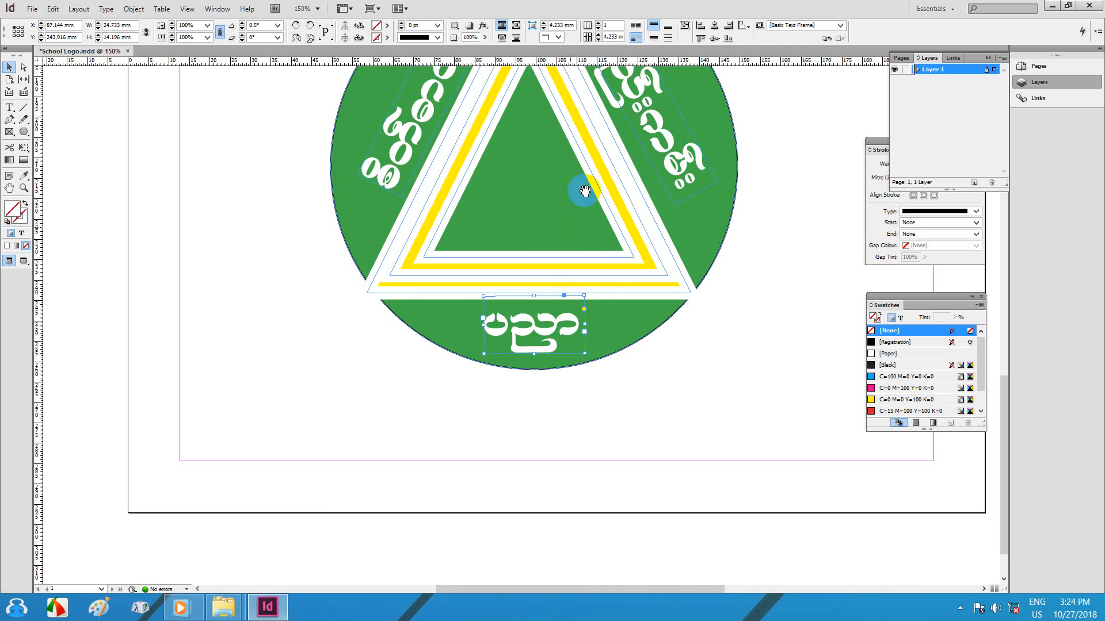
Step: Create a text frame about 56.5 × 14.5 mm in the blank area above the new logo containing DBE-3 in the Times font
left_click_drag(587, 193, 540, 345)
key("ctrl+minus")
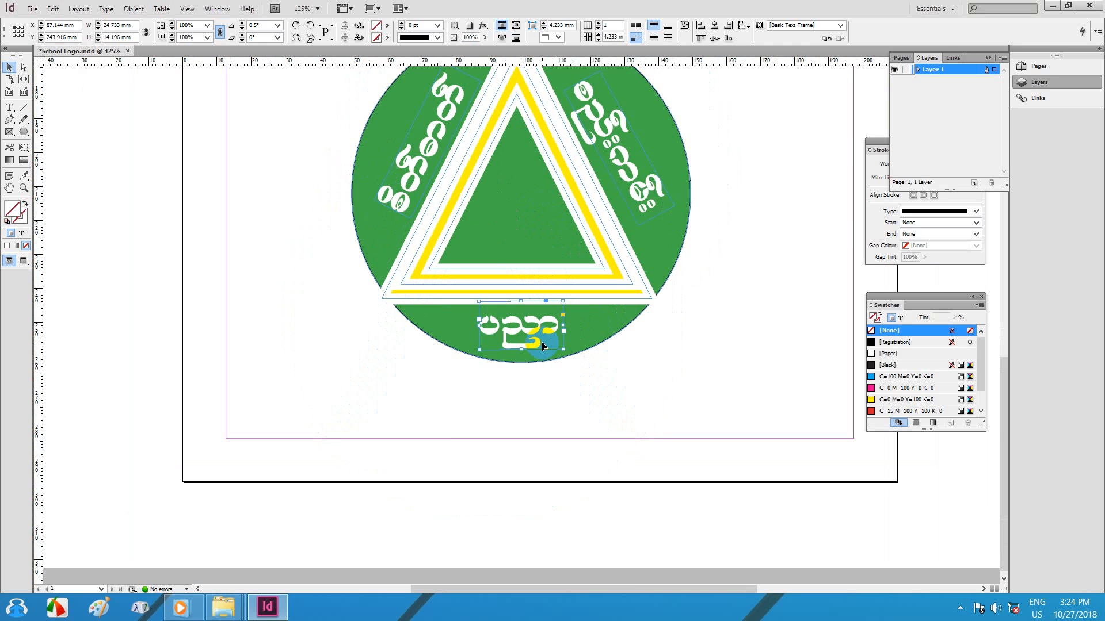
key("ctrl+0")
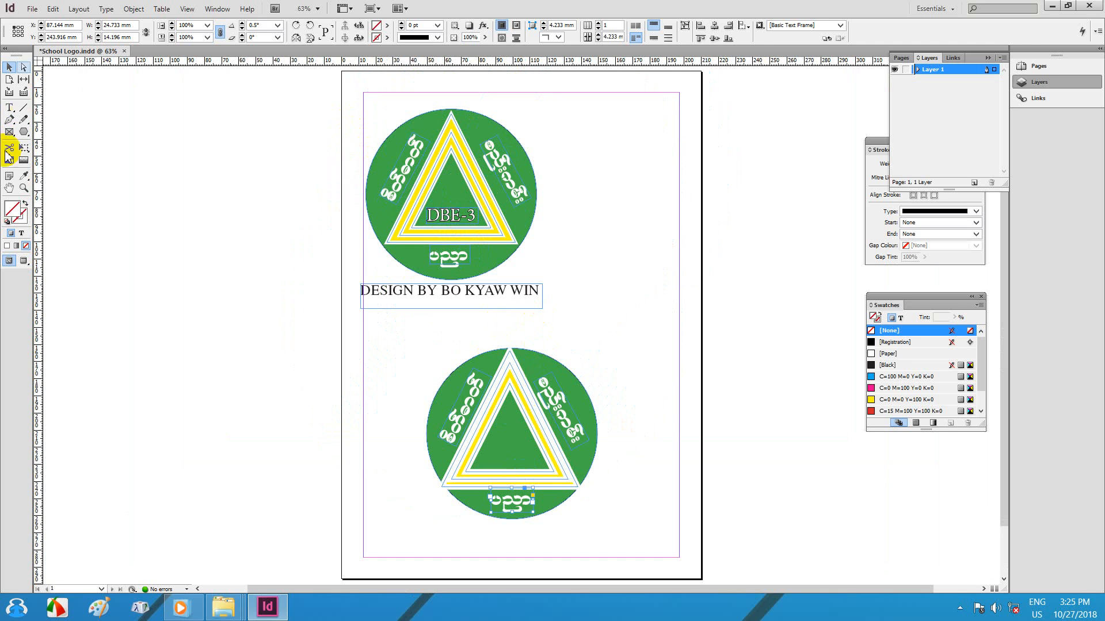
left_click(10, 108)
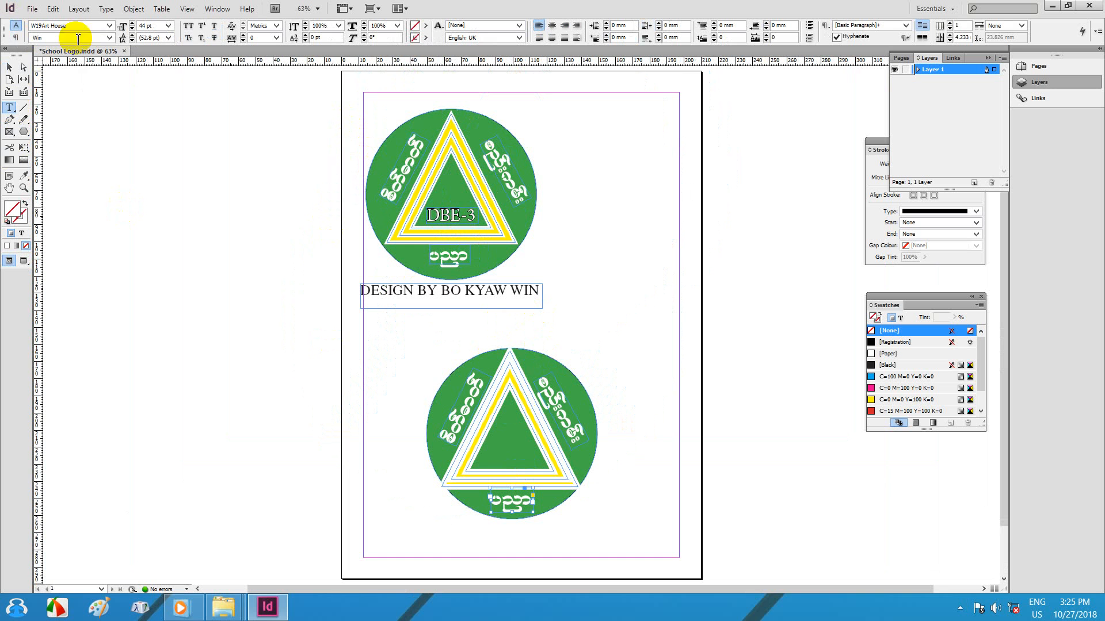
left_click_drag(566, 302, 662, 327)
left_click(109, 25)
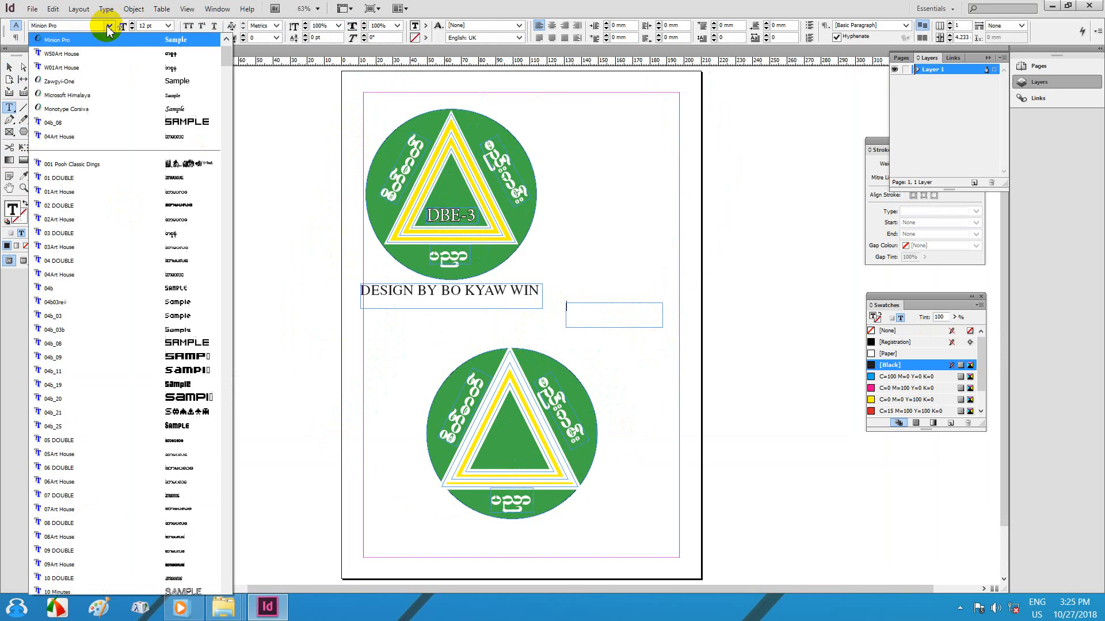
left_click(35, 21)
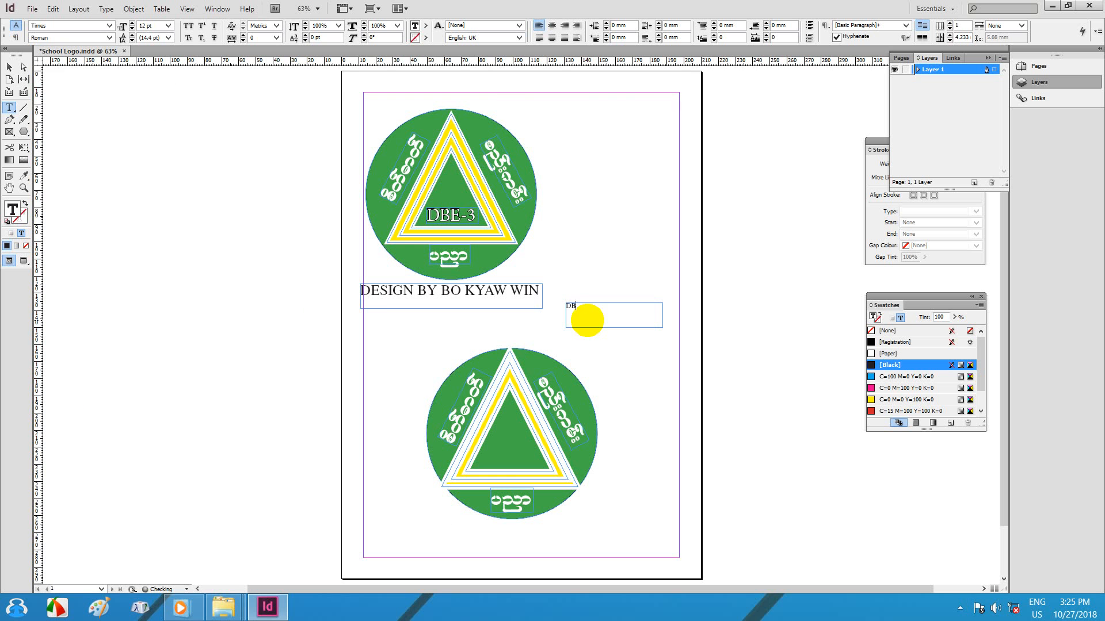
type("DBE-3")
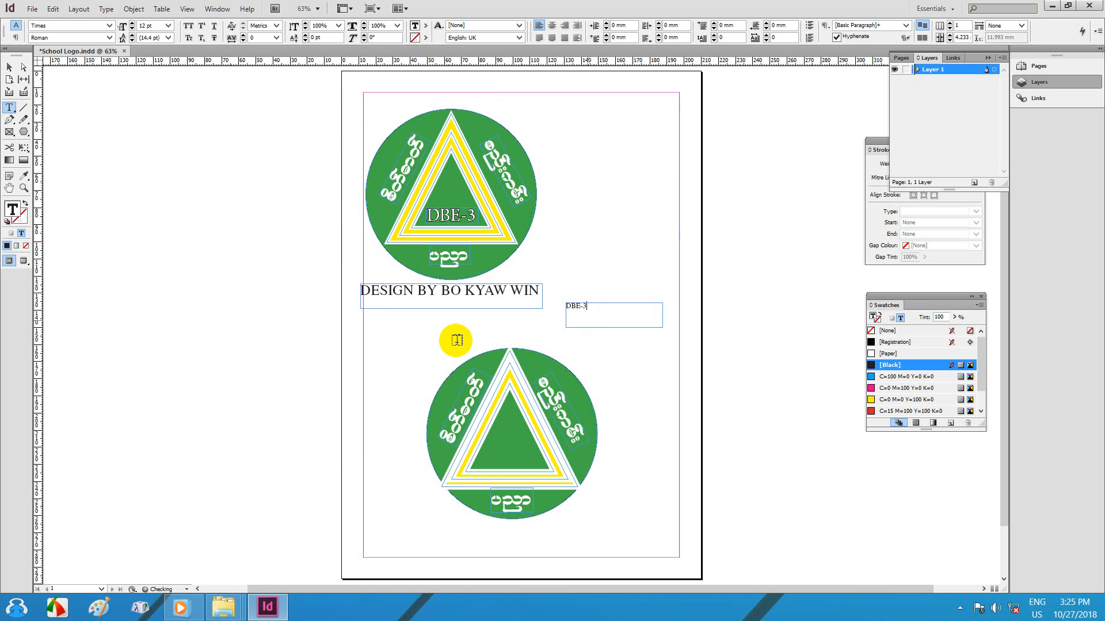
Step: Enlarge the new DBE-3 text to 38 pt
key("ctrl+a")
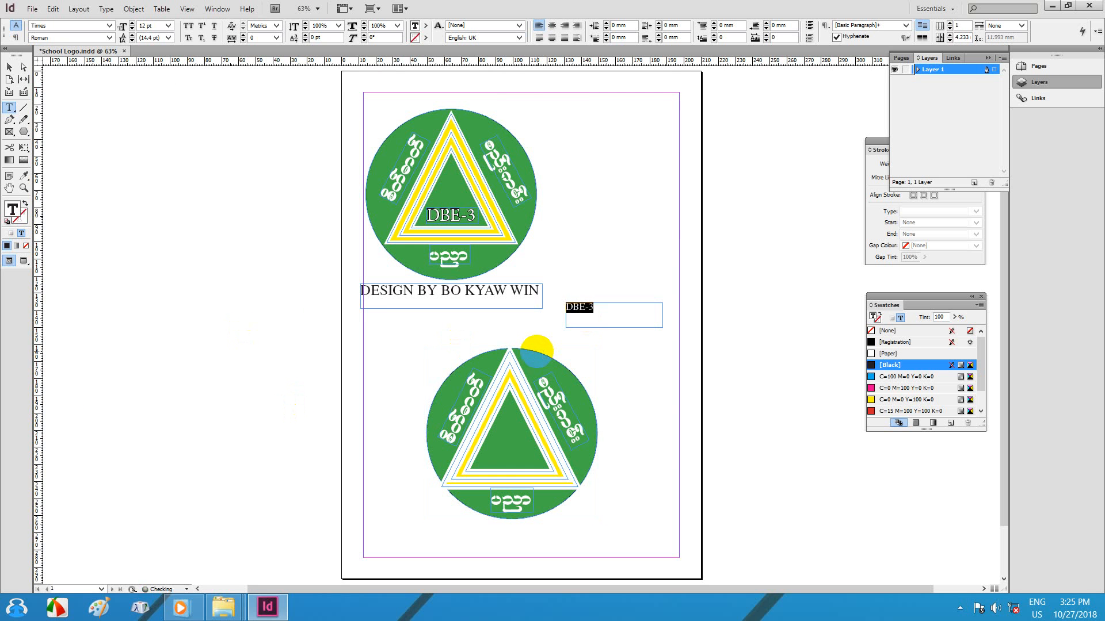
key("ctrl+shift+period")
key("ctrl+shift+period")
key("ctrl+shift+period")
key("ctrl+shift+period")
key("ctrl+shift+period")
key("ctrl+shift+period")
key("ctrl+shift+period")
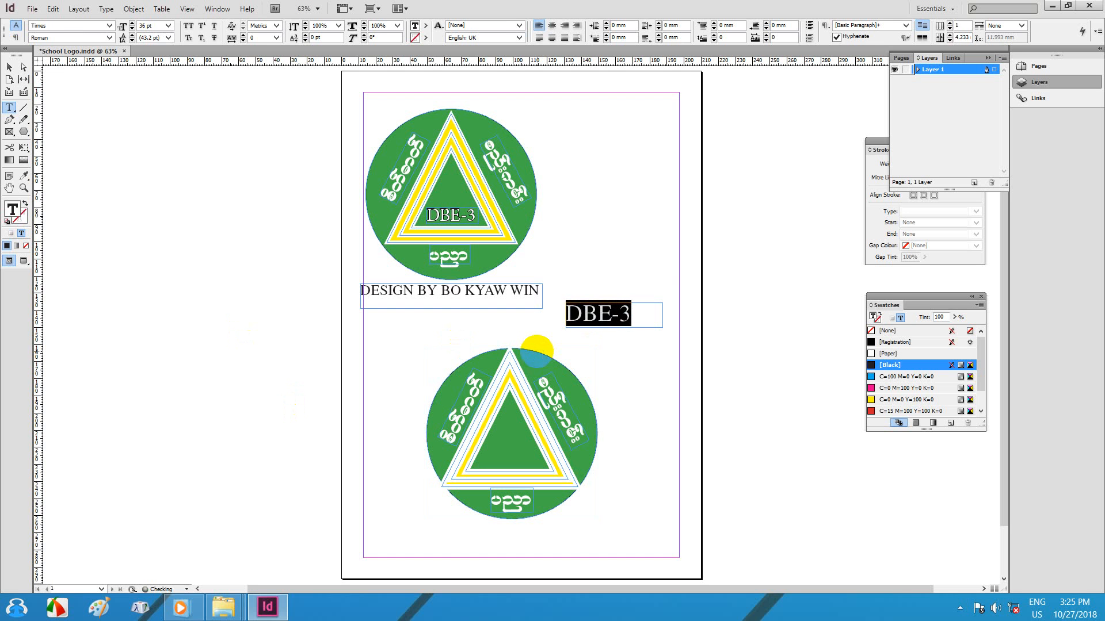
left_click(11, 70)
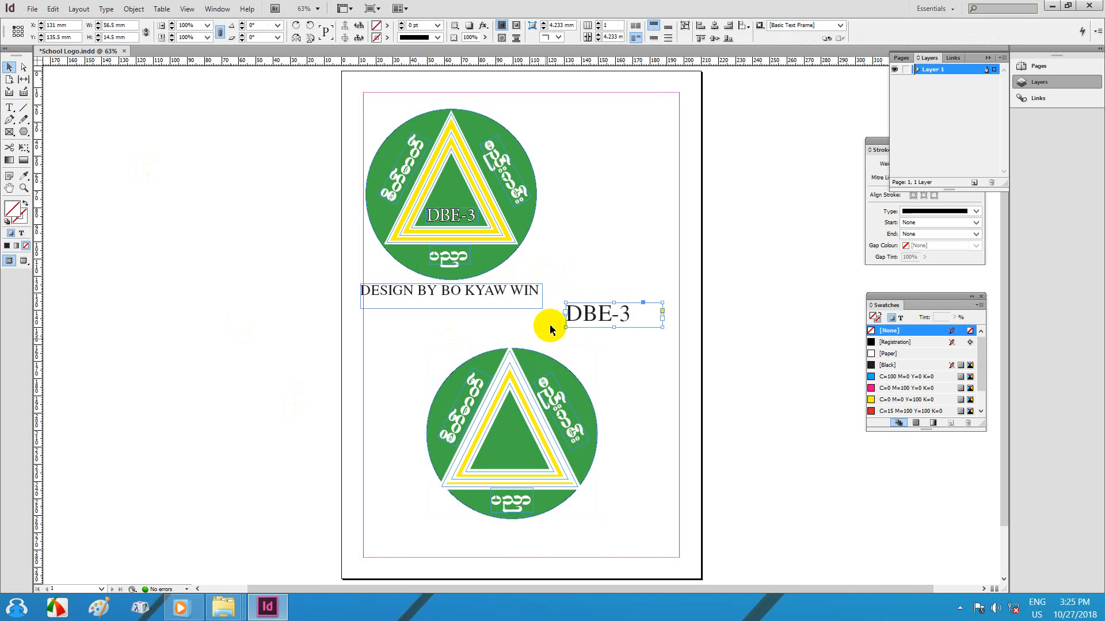
Step: Try to make the new DBE-3 text white by filling it with the [Paper] swatch
left_click(12, 212)
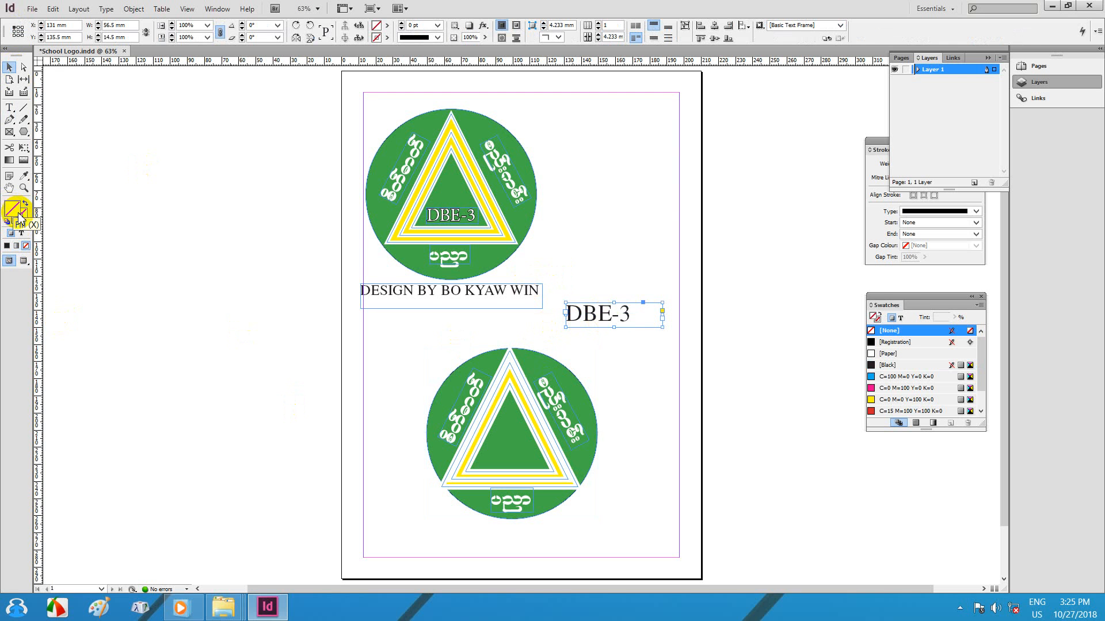
left_click(10, 108)
left_click(585, 326)
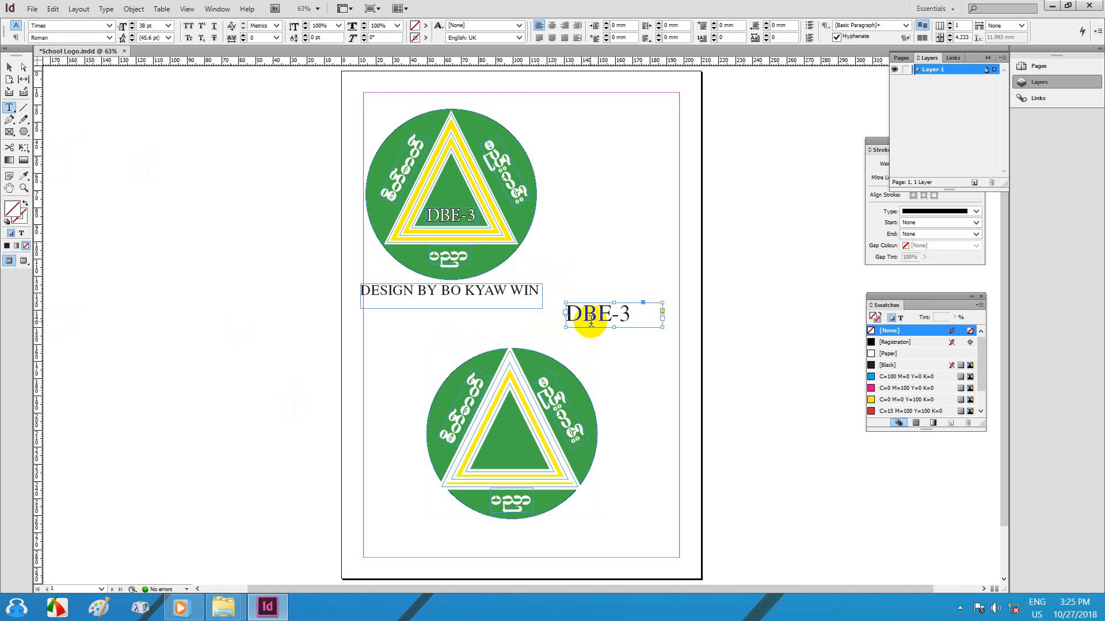
left_click(888, 354)
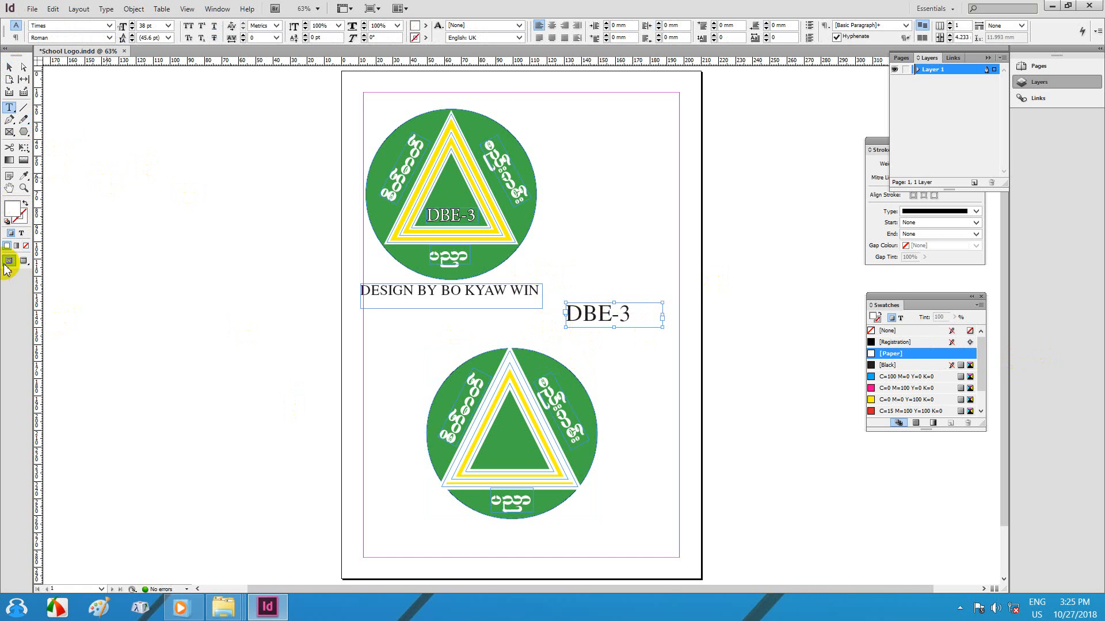
Step: Move the DBE-3 frame over the new logo's inner green triangle and set the frame's fill to [None]
left_click(10, 67)
left_click_drag(585, 314, 506, 461)
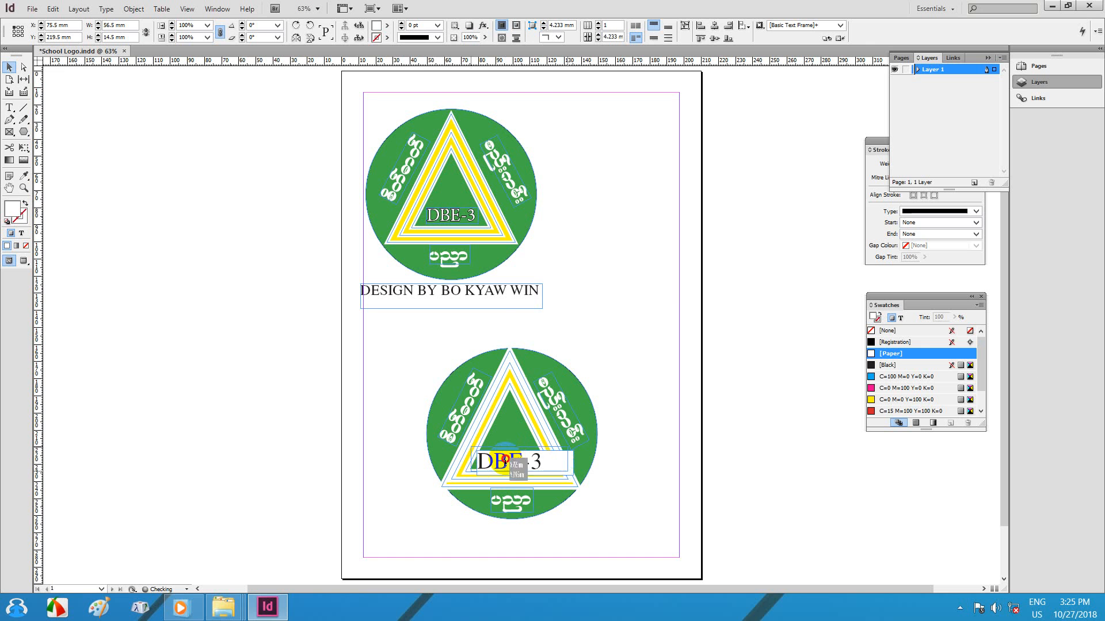
left_click(891, 343)
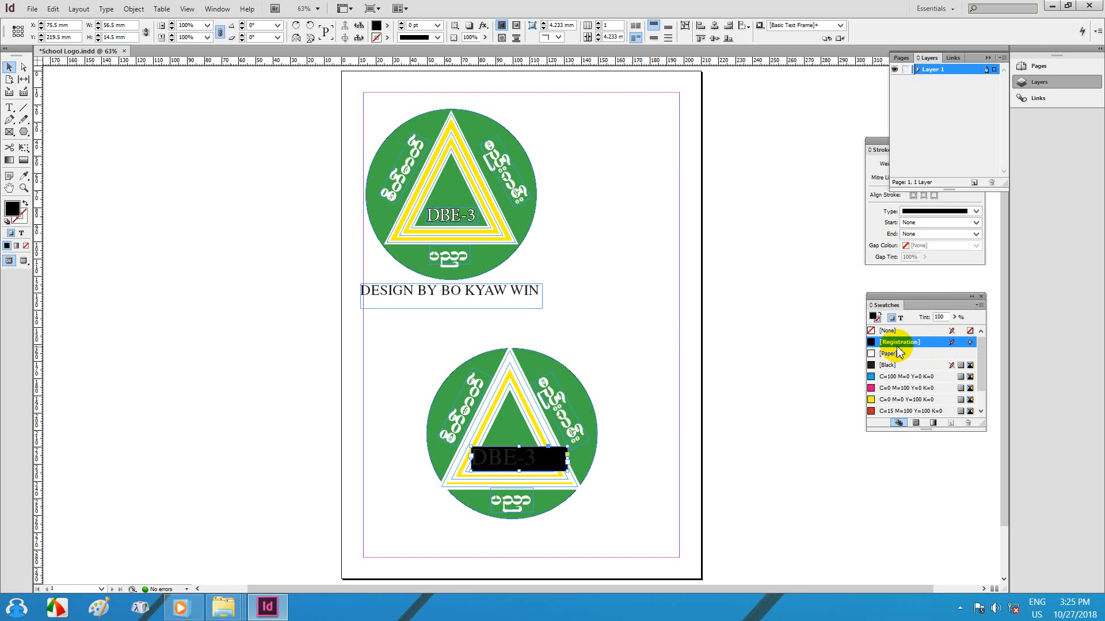
left_click(898, 331)
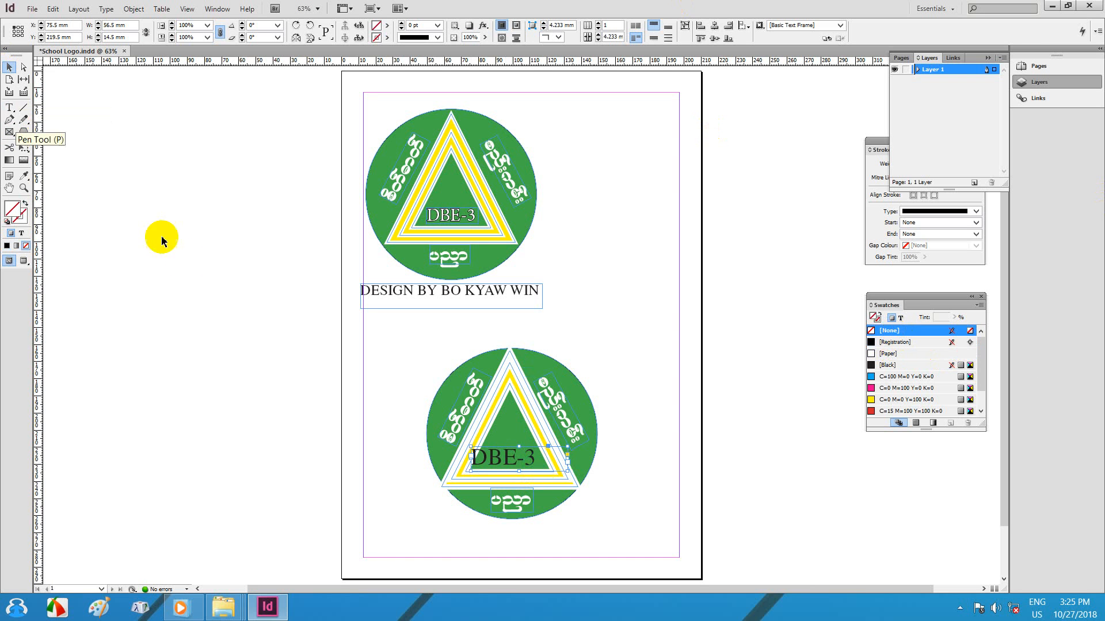
Step: Try the [Paper] swatch on the DBE-3 frame's stroke, followed by [None]
left_click(19, 214)
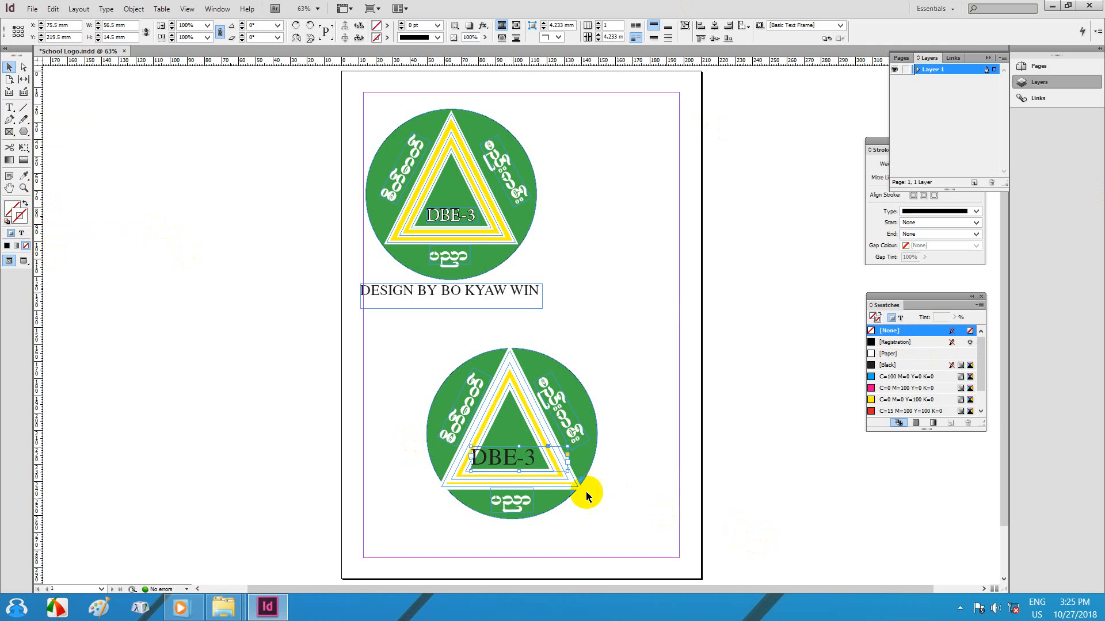
left_click(889, 353)
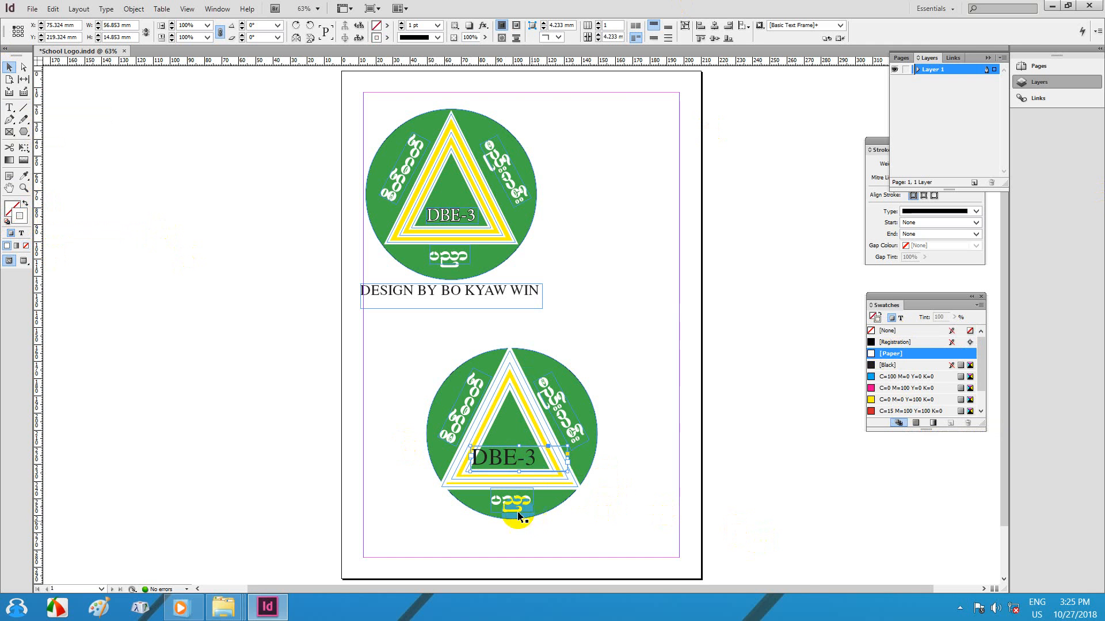
left_click(889, 331)
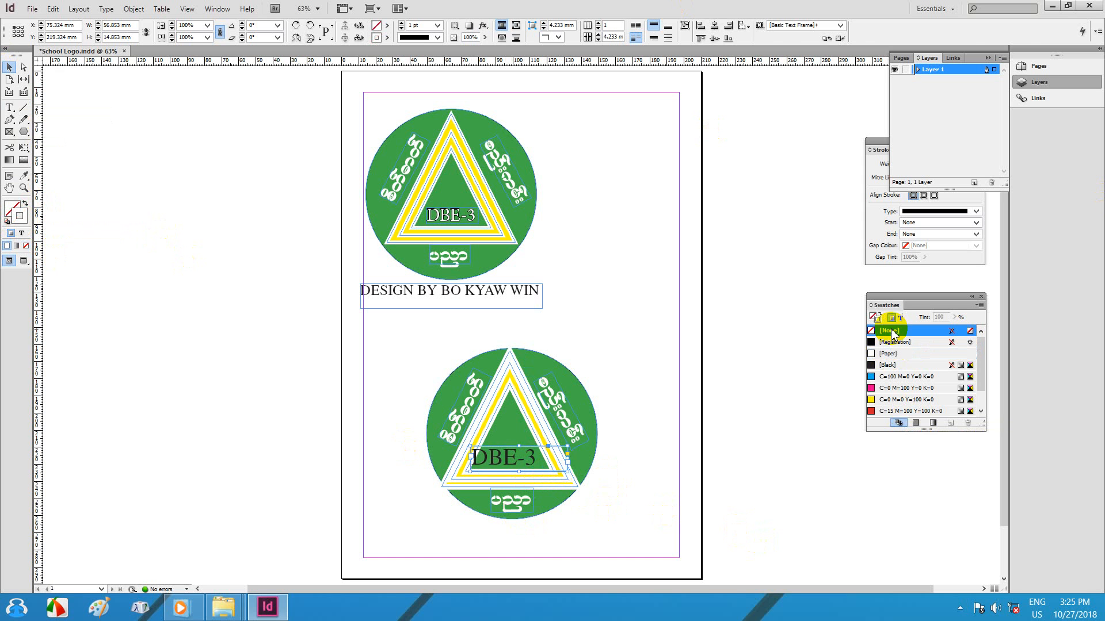
Step: Colour the DBE-3 characters inside the new logo's triangle with the [Paper] swatch
left_click(10, 108)
left_click_drag(471, 457, 536, 458)
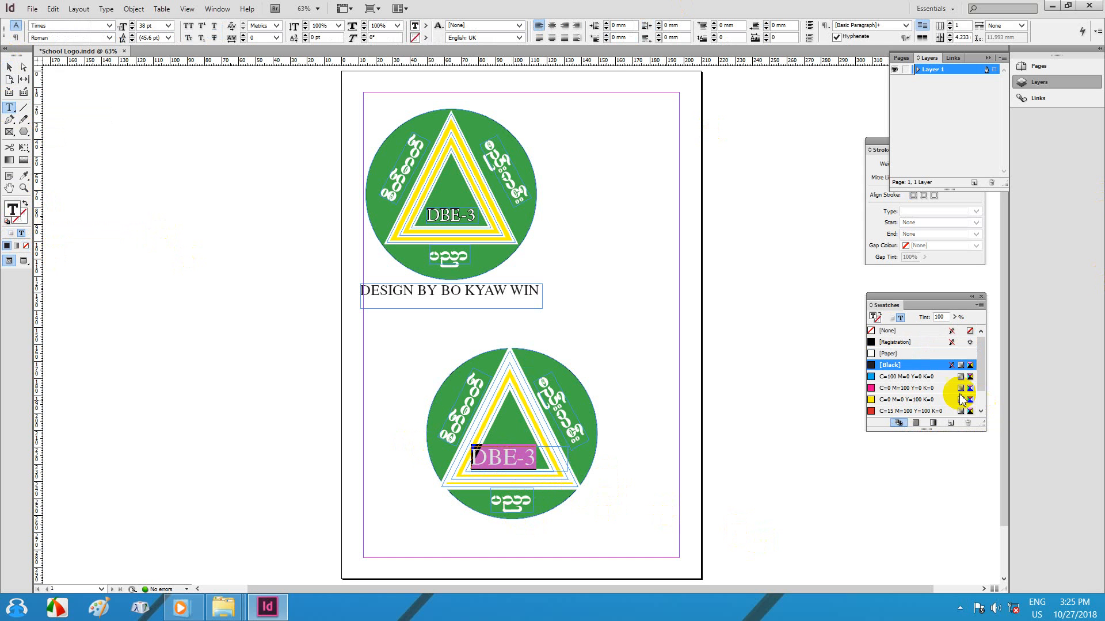
left_click(902, 355)
left_click(9, 67)
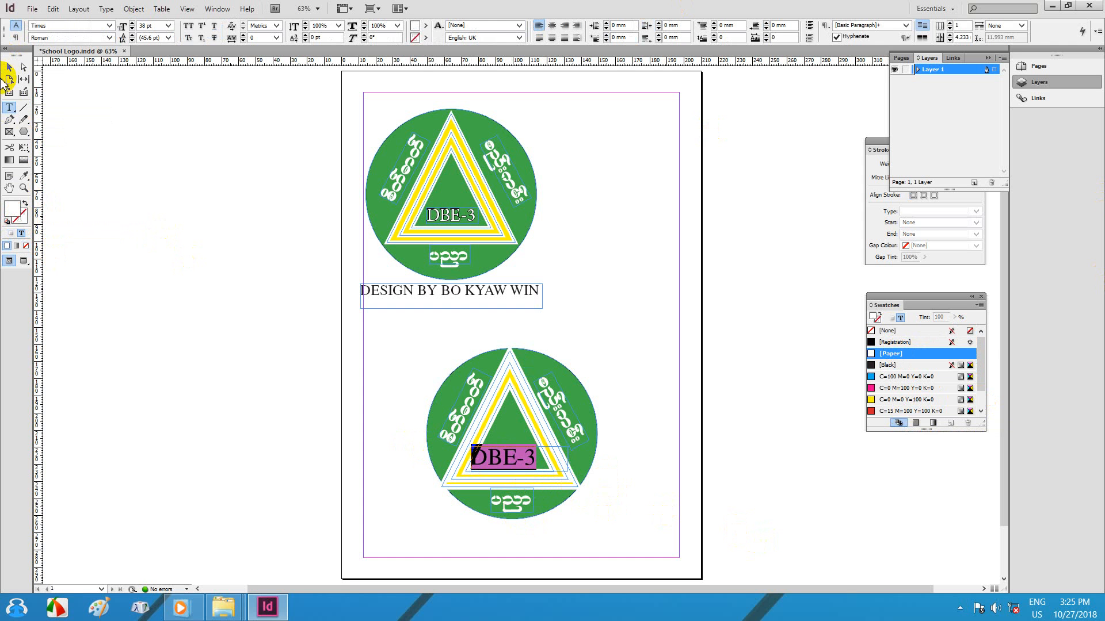
Step: Nudge the DBE-3 text frame slightly towards the centre of the new logo's inner green triangle
left_click(501, 463)
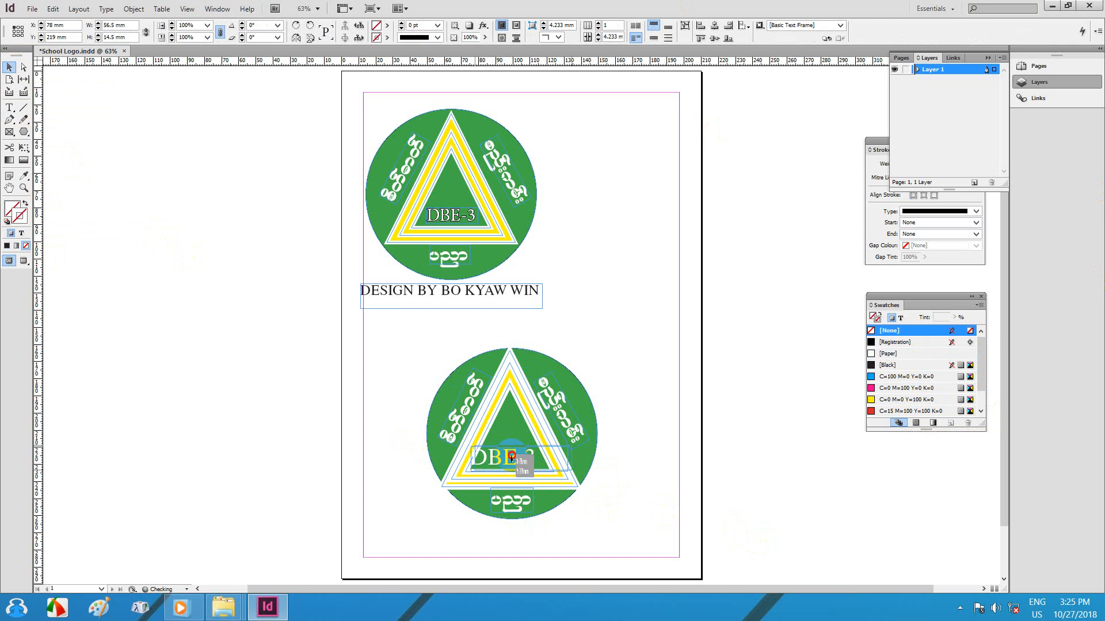
left_click_drag(511, 458, 515, 456)
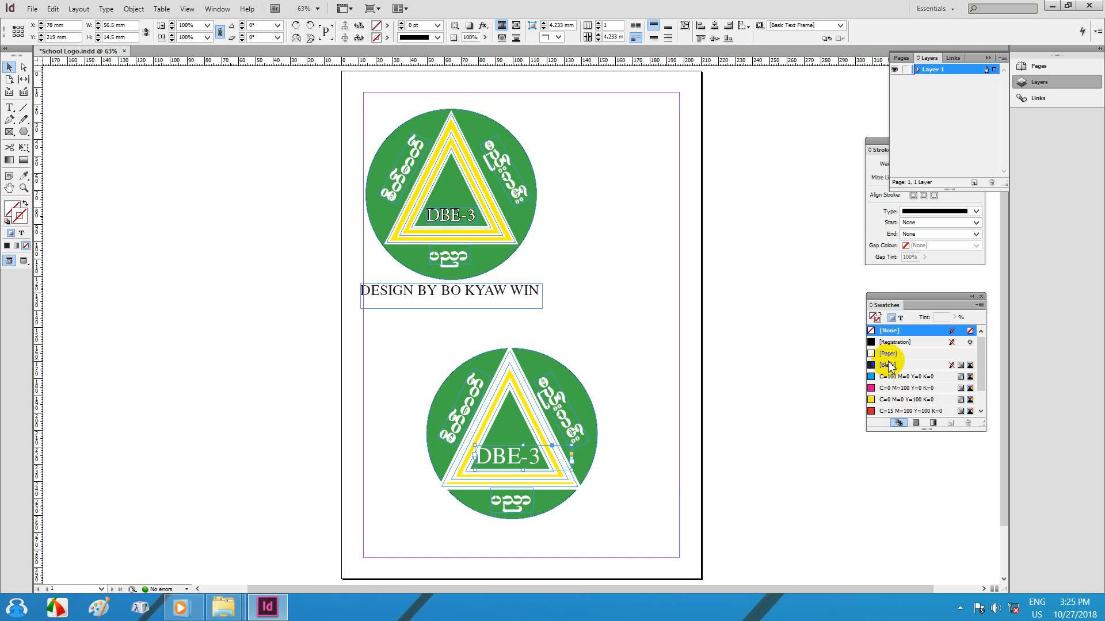
Step: Try the [Registration] swatch on the new logo's DBE-3 characters and return their fill to [Paper]
left_click(9, 108)
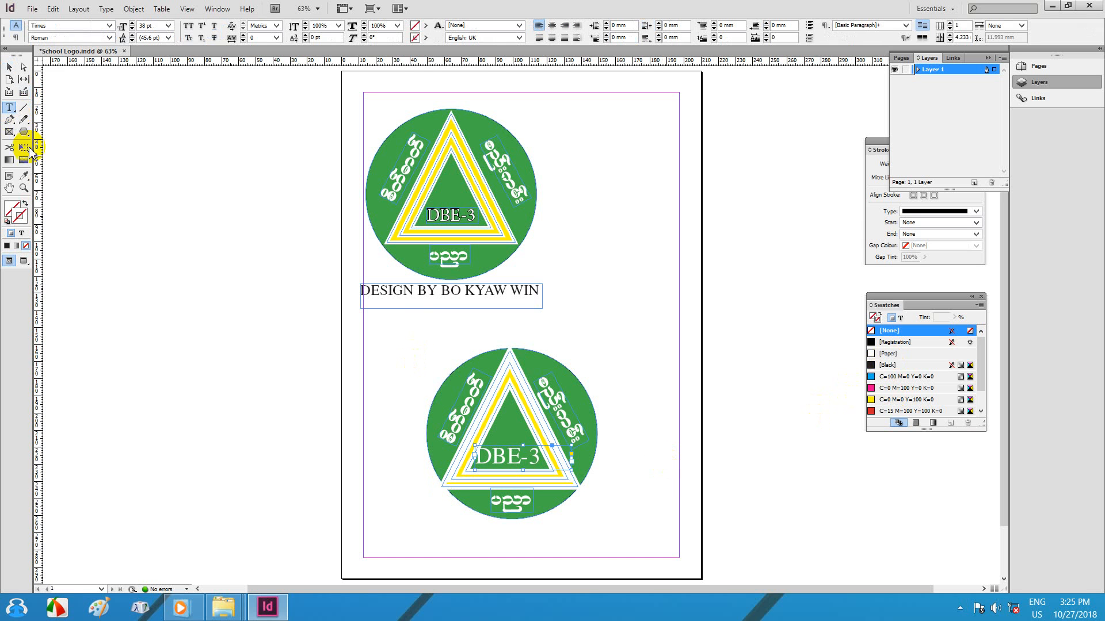
triple_click(506, 460)
left_click(937, 352)
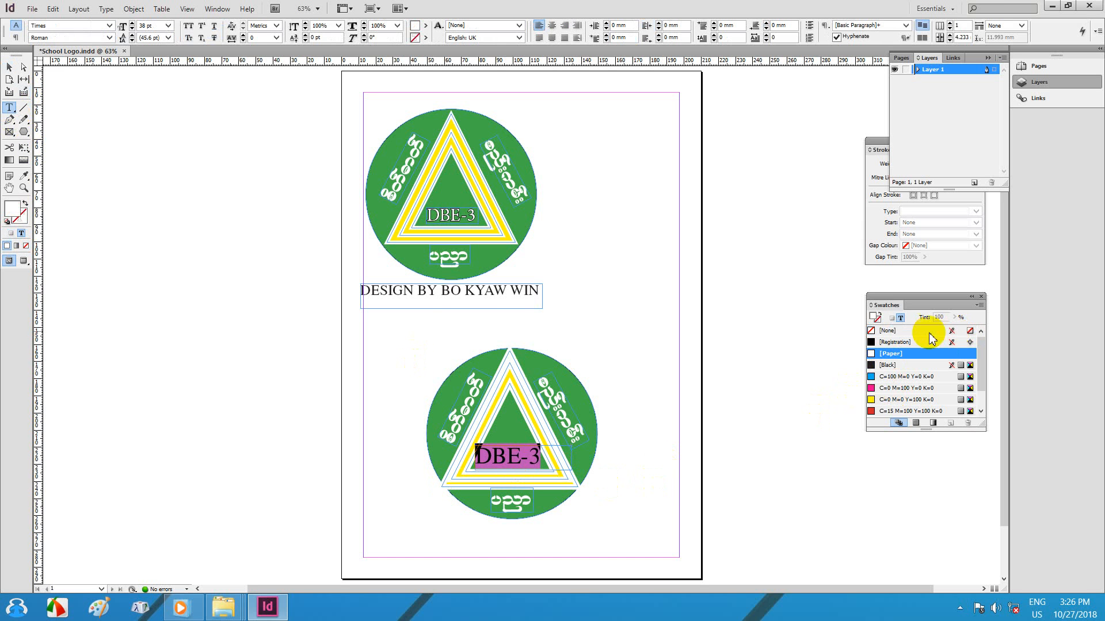
left_click(895, 342)
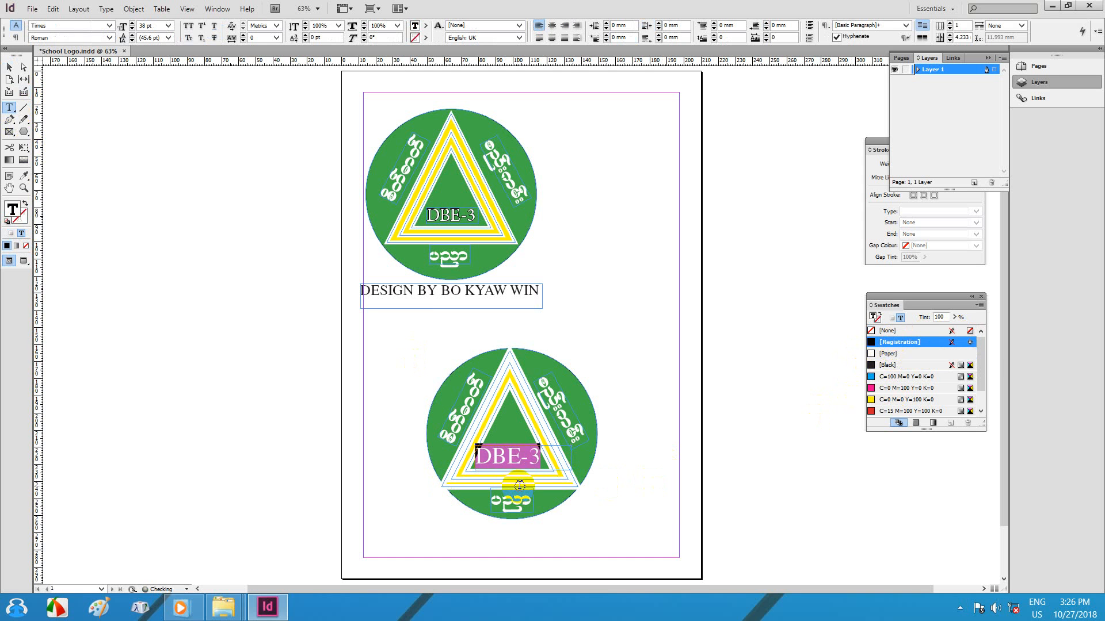
left_click(520, 465)
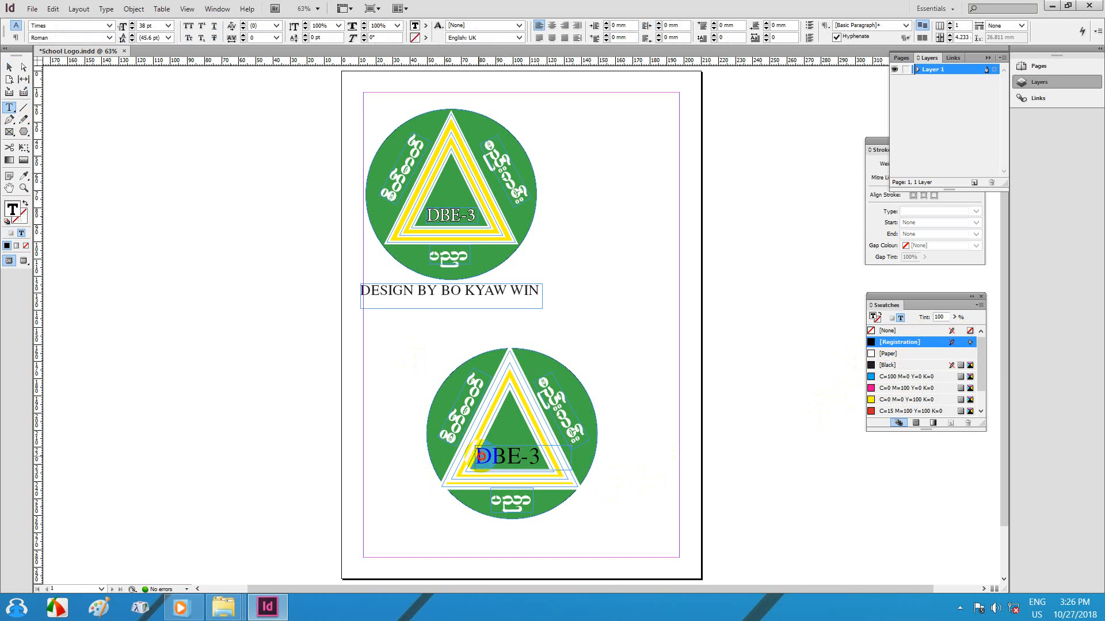
left_click_drag(481, 456, 562, 453)
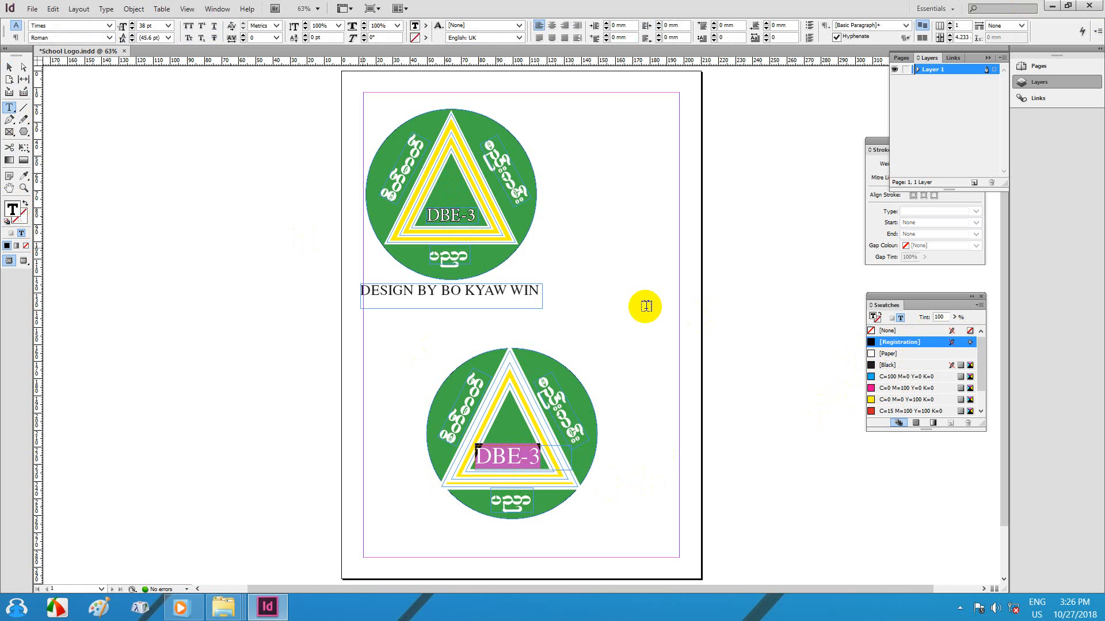
left_click(886, 354)
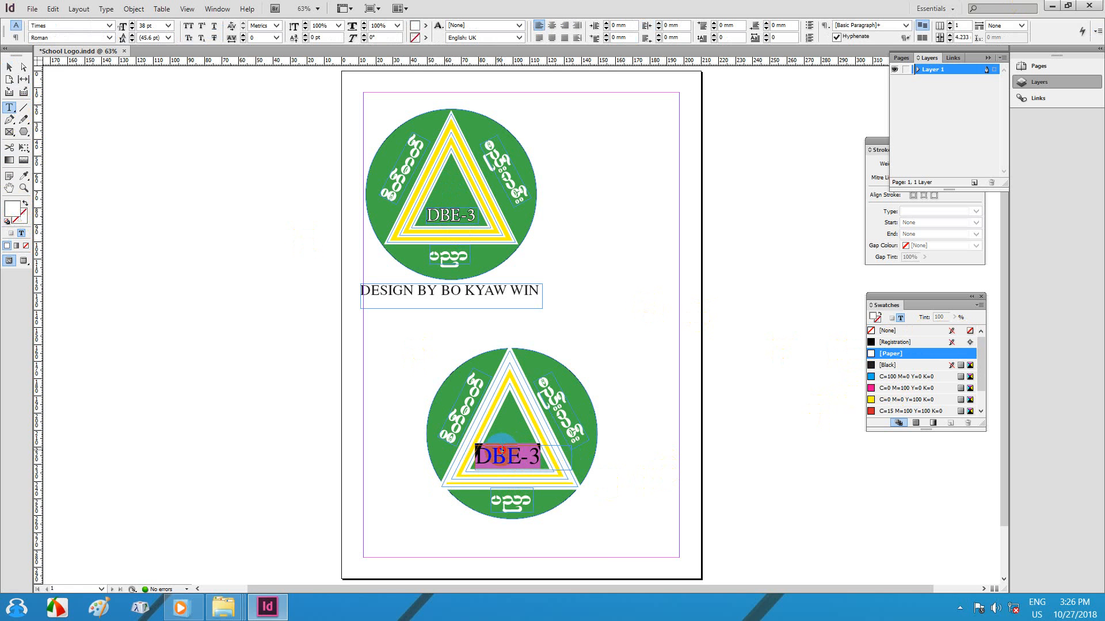
Step: Give the DBE-3 characters in the new logo a [Black] stroke
left_click(505, 463)
left_click_drag(488, 464, 540, 460)
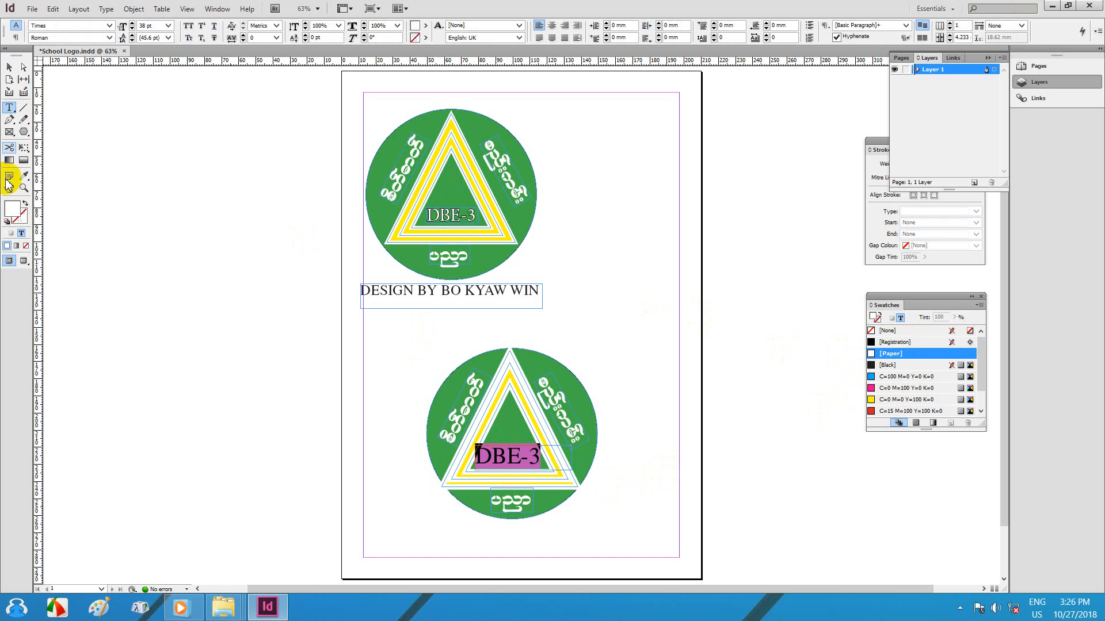
left_click(20, 217)
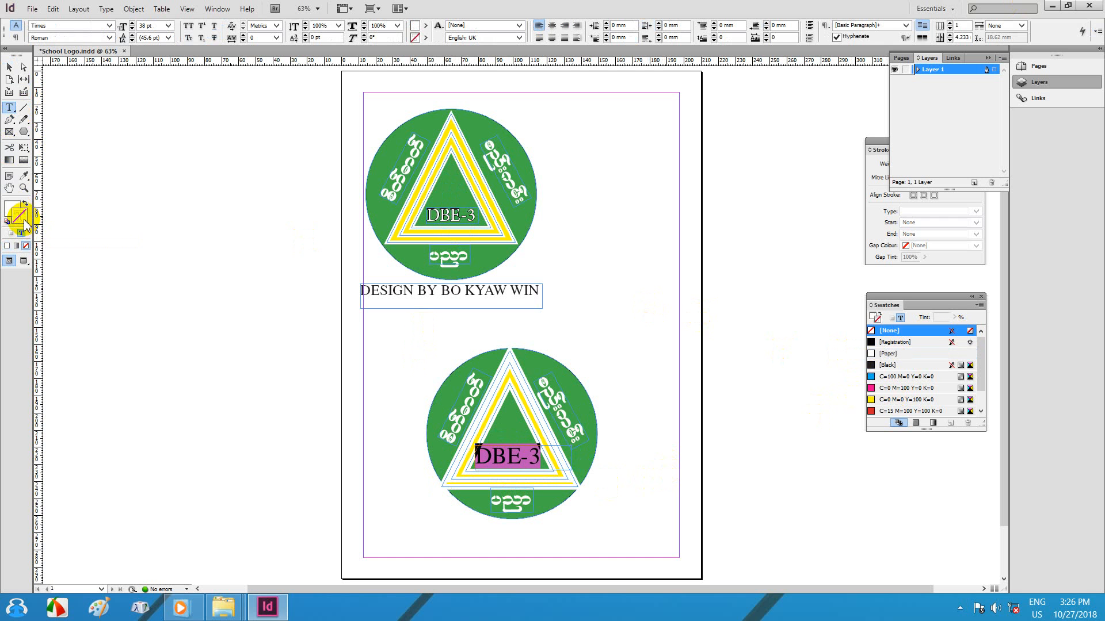
left_click(889, 365)
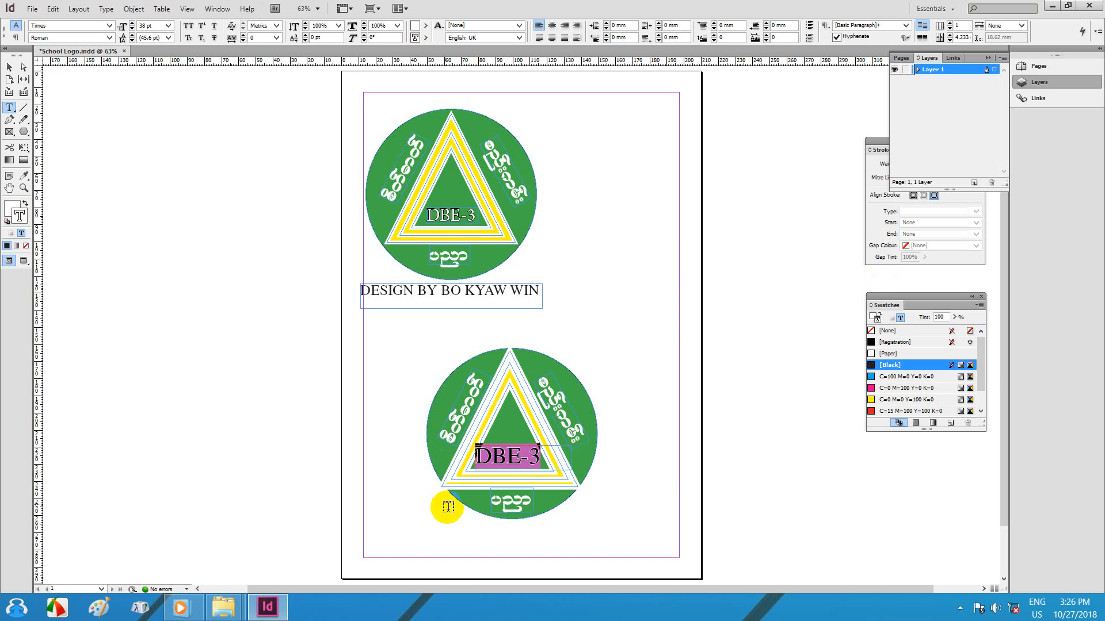
left_click(518, 460)
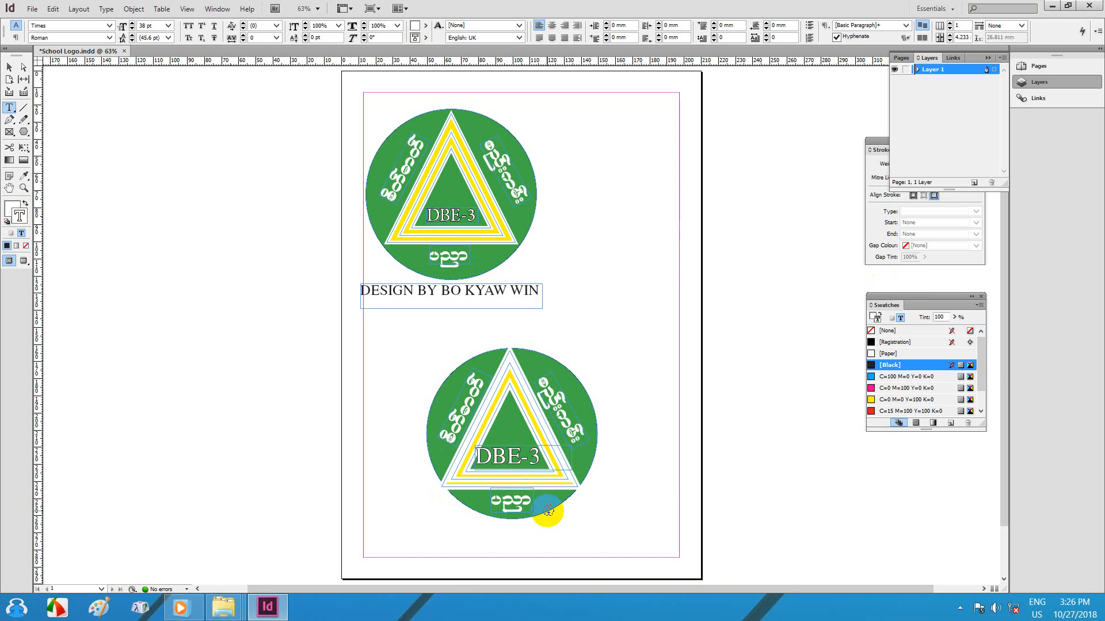
Step: Try a 2 pt stroke on the new logo's DBE-3 text frame and undo it
left_click(512, 456)
triple_click(513, 456)
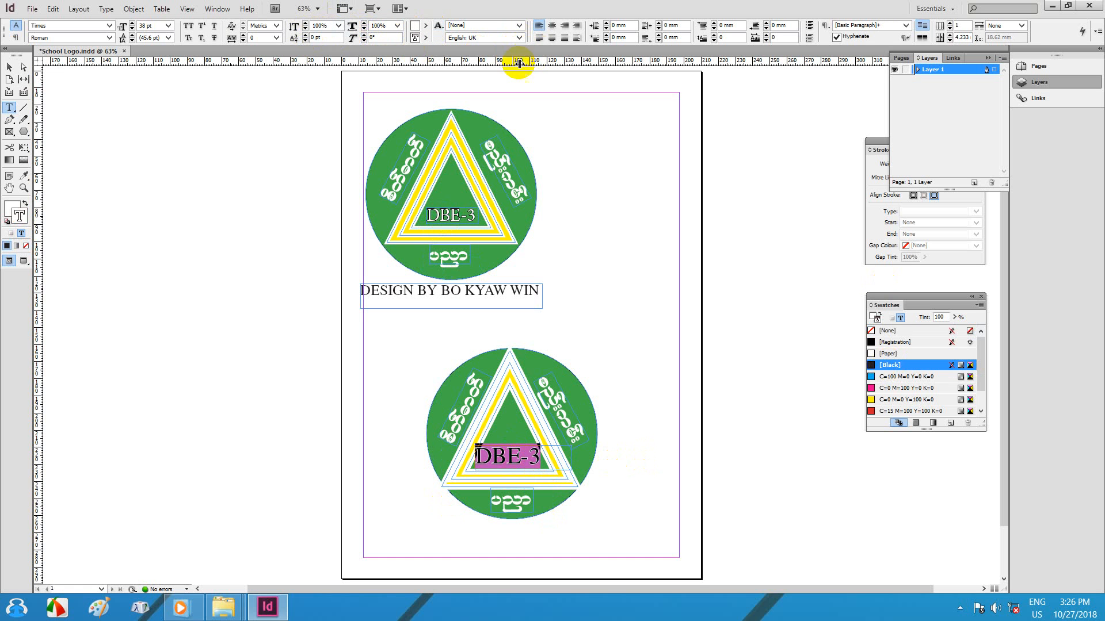
left_click(8, 70)
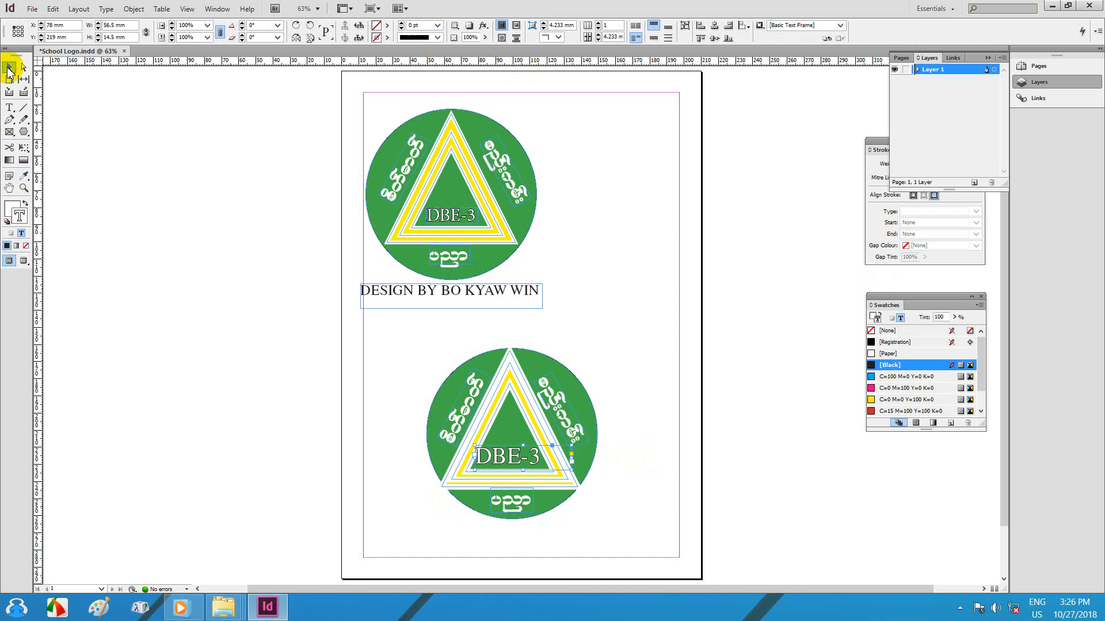
left_click(402, 24)
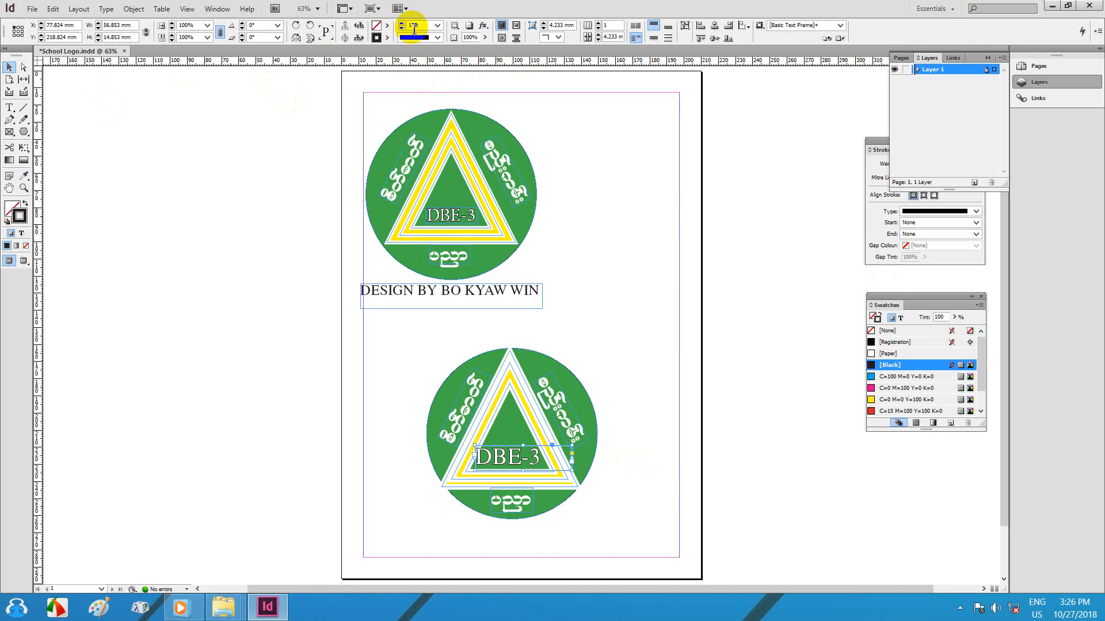
left_click(11, 71)
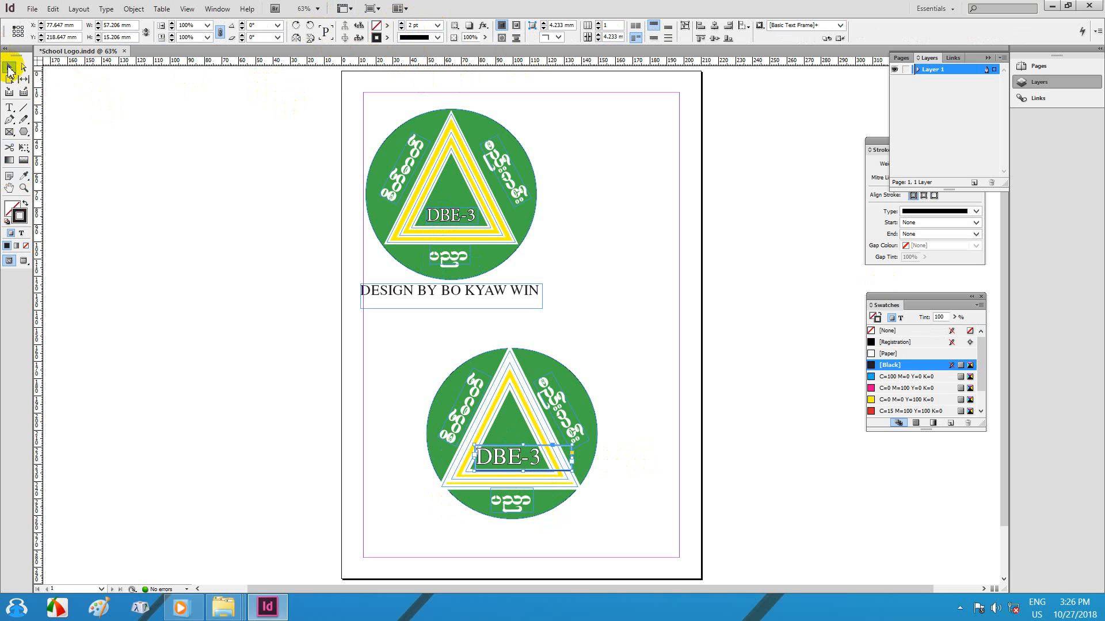
left_click(182, 396)
left_click_drag(581, 461, 567, 364)
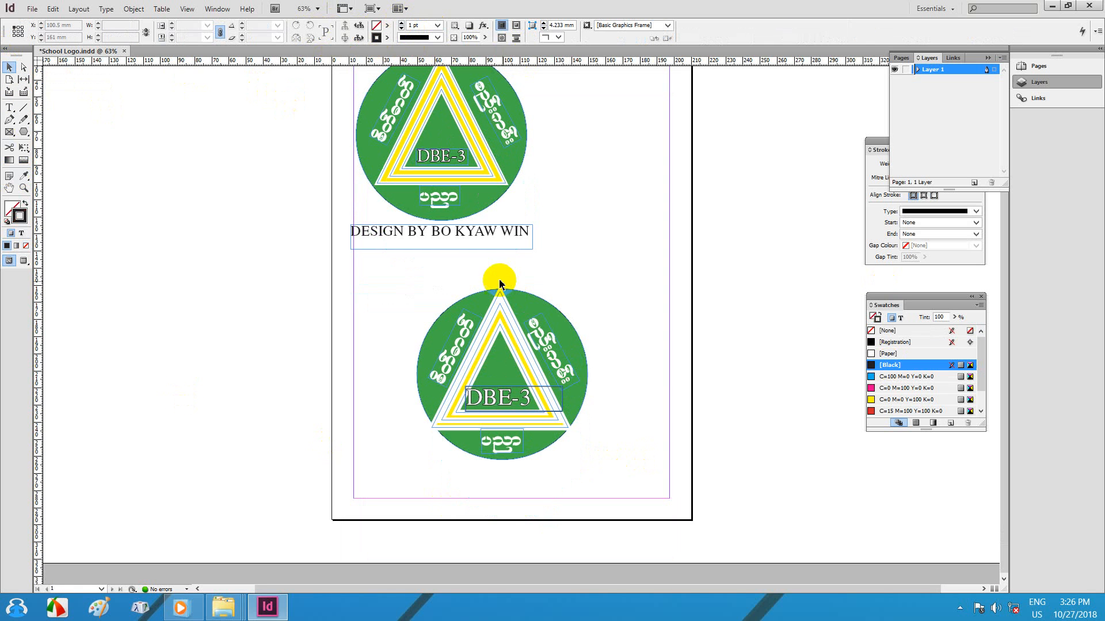
left_click(499, 400)
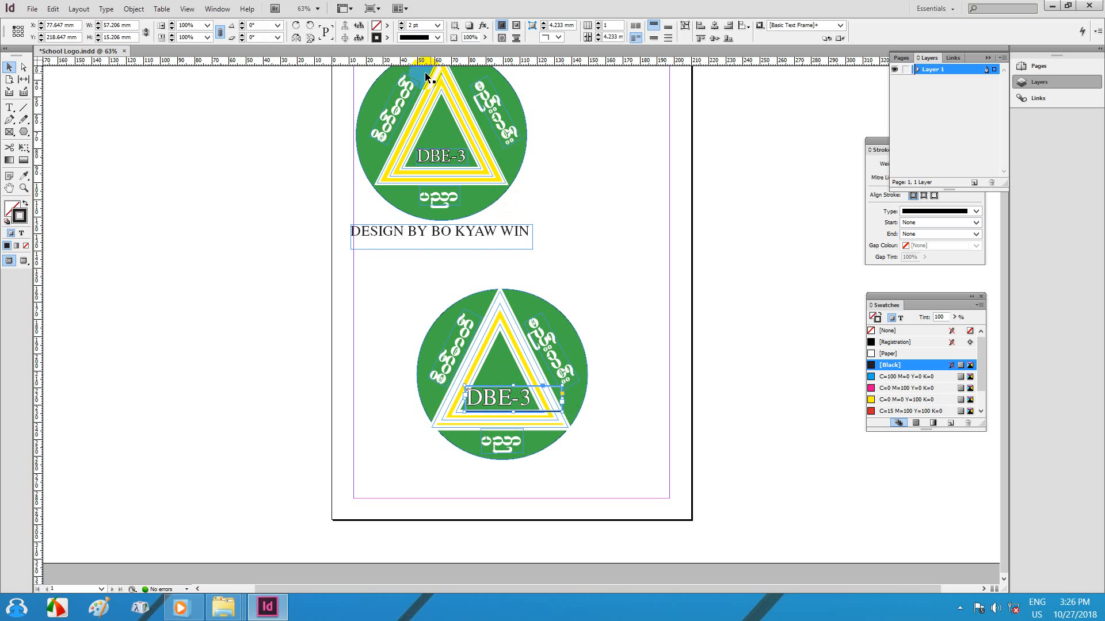
key("slash")
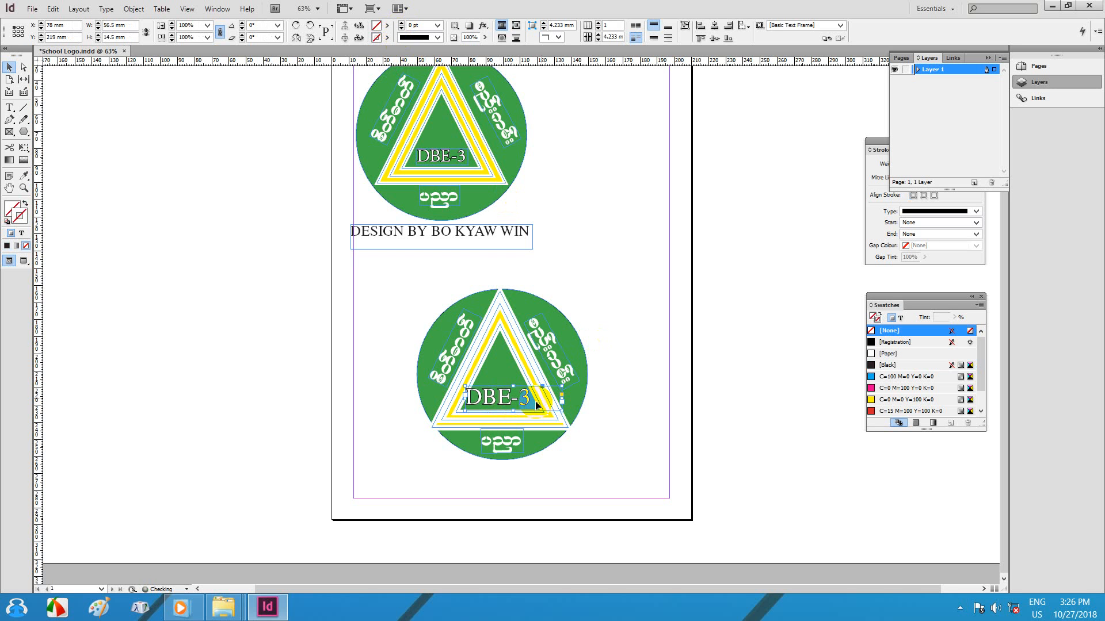
Step: Check the outlined DBE-3 characters and narrow their text frame to about 39 mm wide
left_click(10, 110)
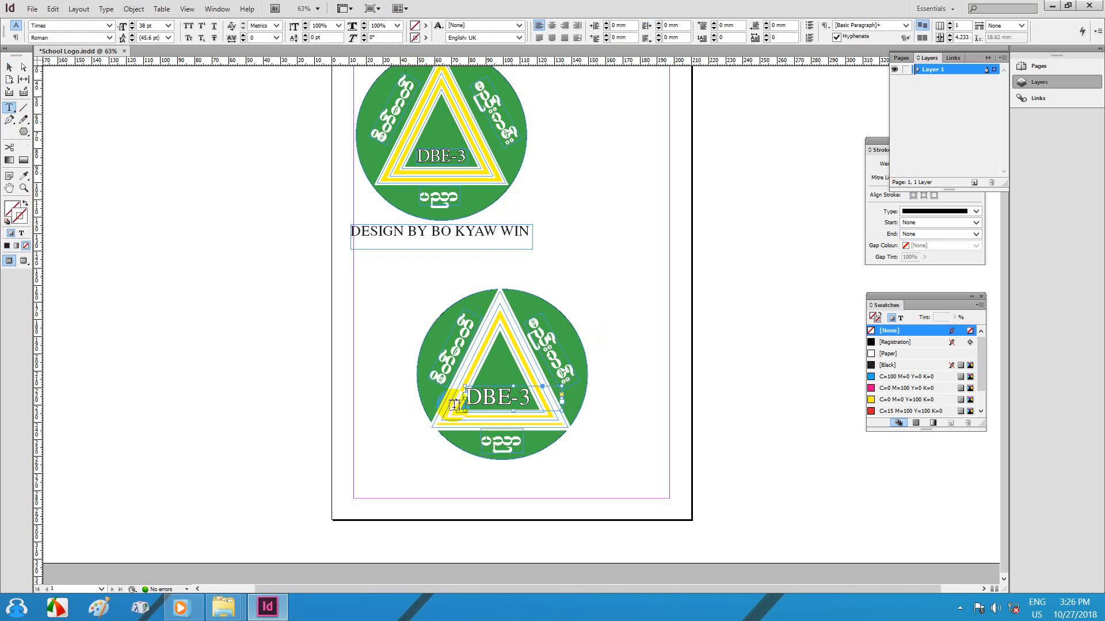
triple_click(492, 397)
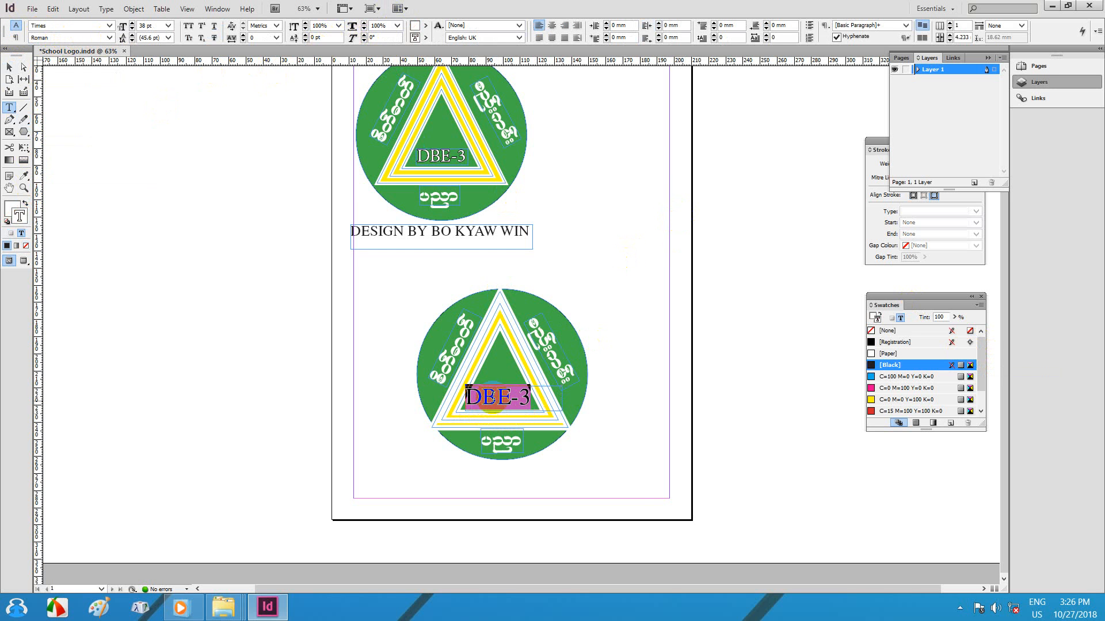
left_click(511, 405)
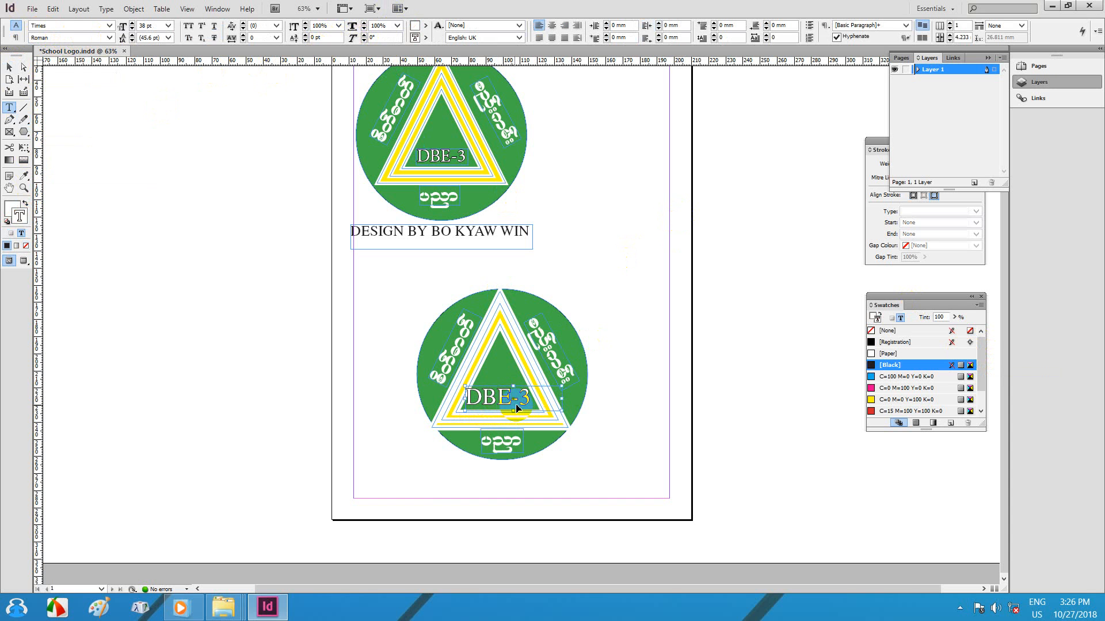
left_click(10, 67)
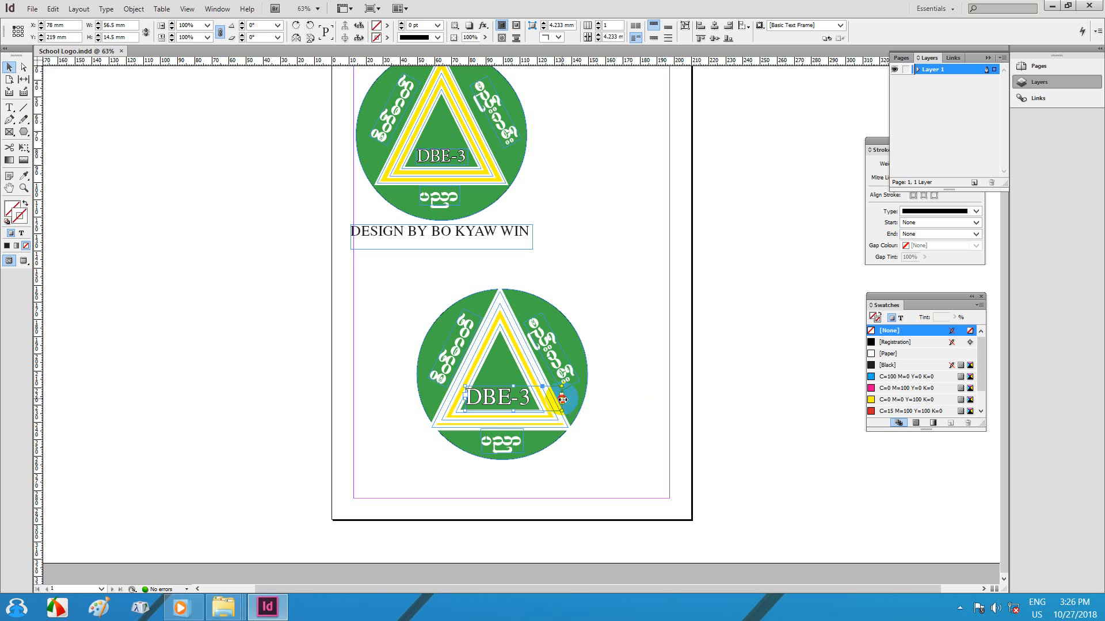
left_click_drag(563, 398, 530, 398)
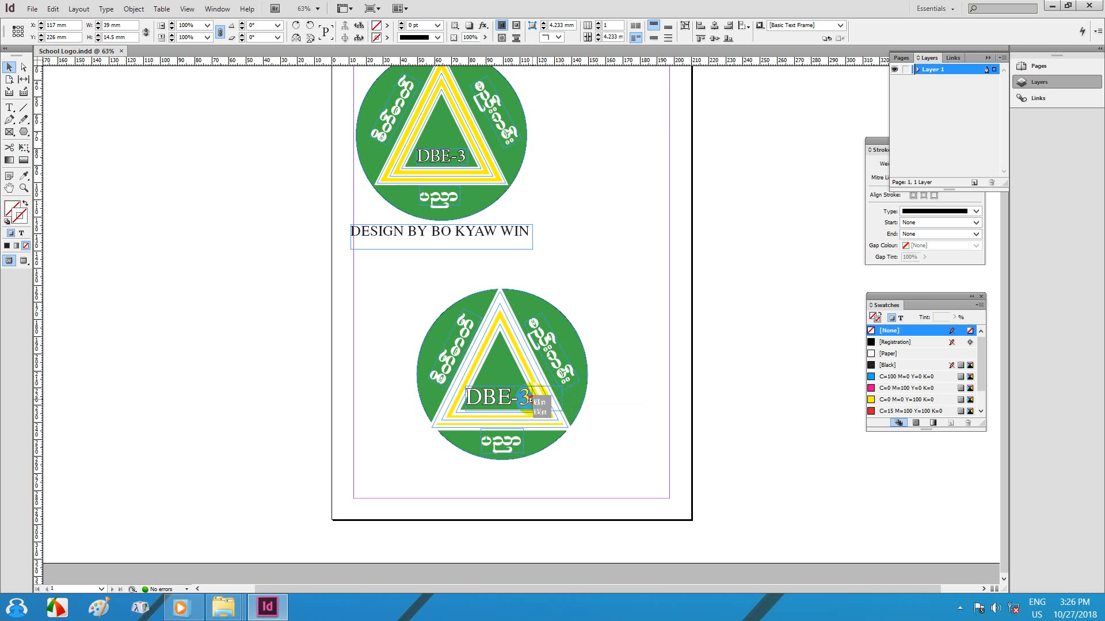
Step: Set the DBE-3 text's font size to 36 pt and reposition its frame centrally inside the inner triangle
left_click(9, 108)
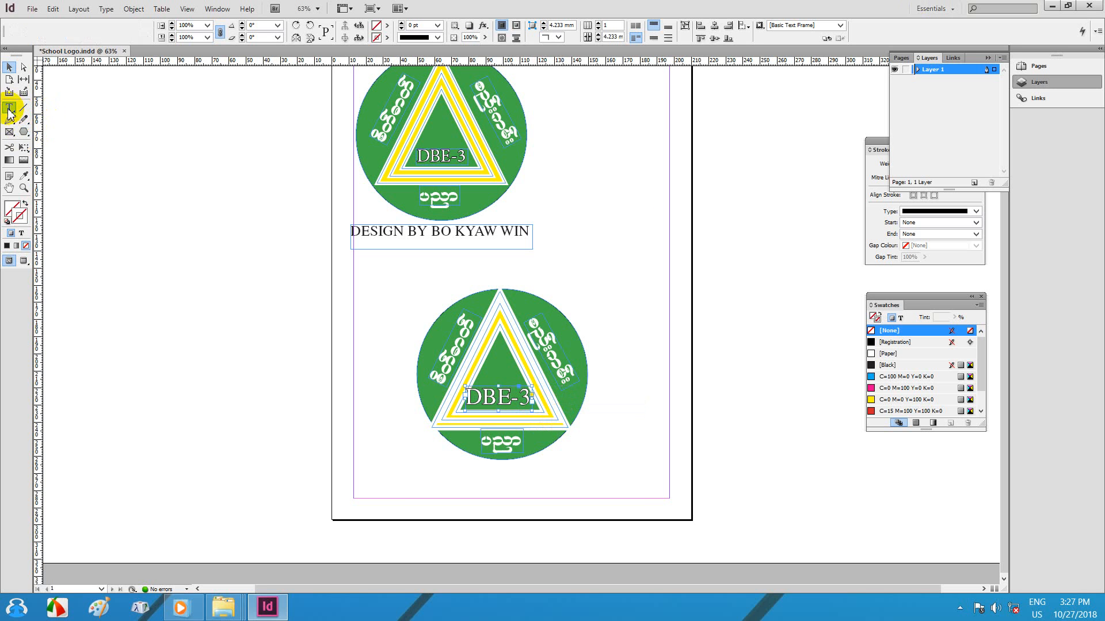
triple_click(490, 406)
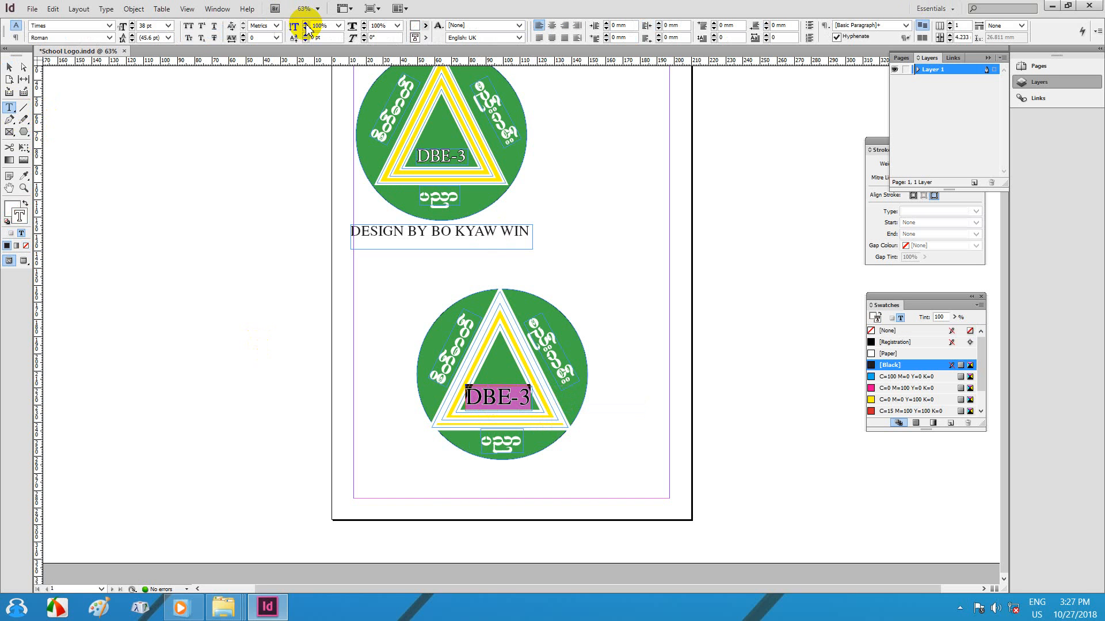
left_click(131, 29)
key("Escape")
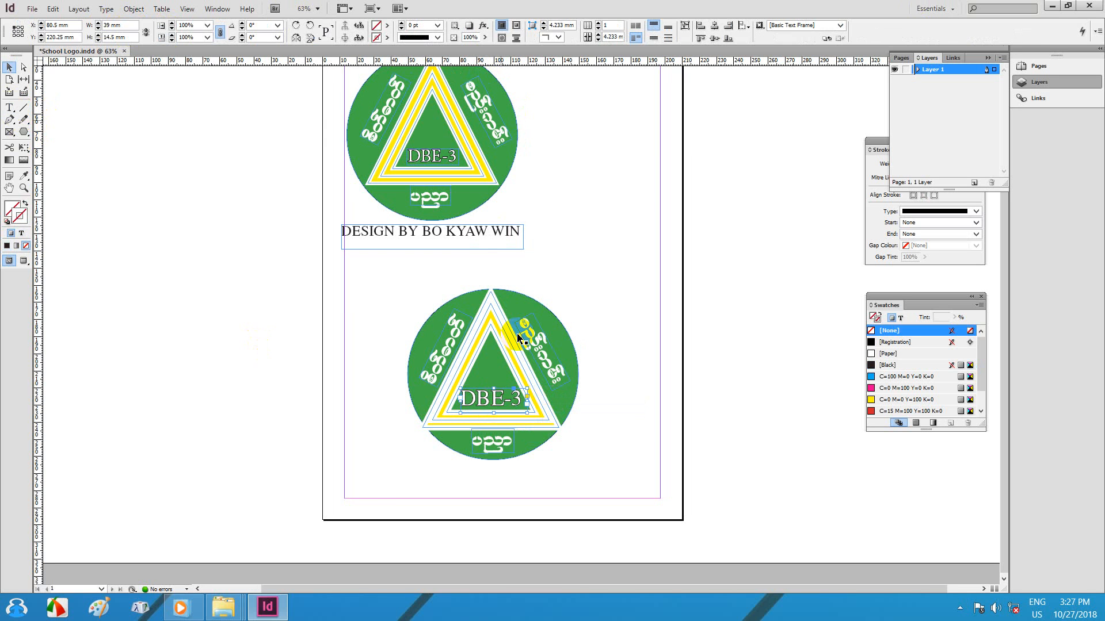
Step: Draw a text frame about 127.5 by 17 mm under the new logo and enter DESIGN BY with the designer's name
scroll(558, 419, "right", 2)
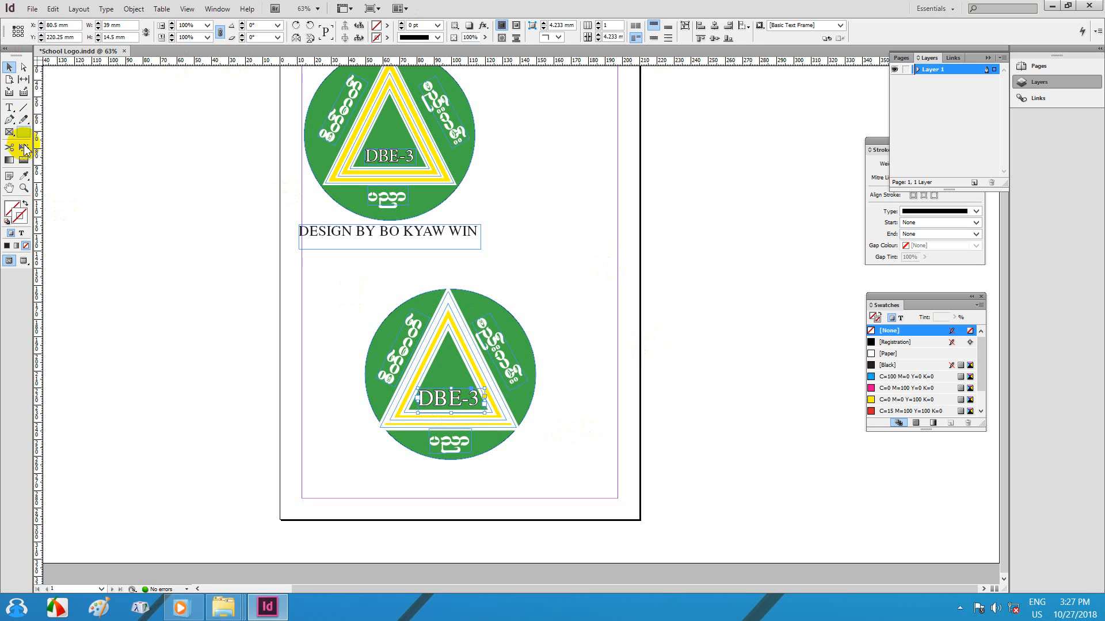
left_click(10, 107)
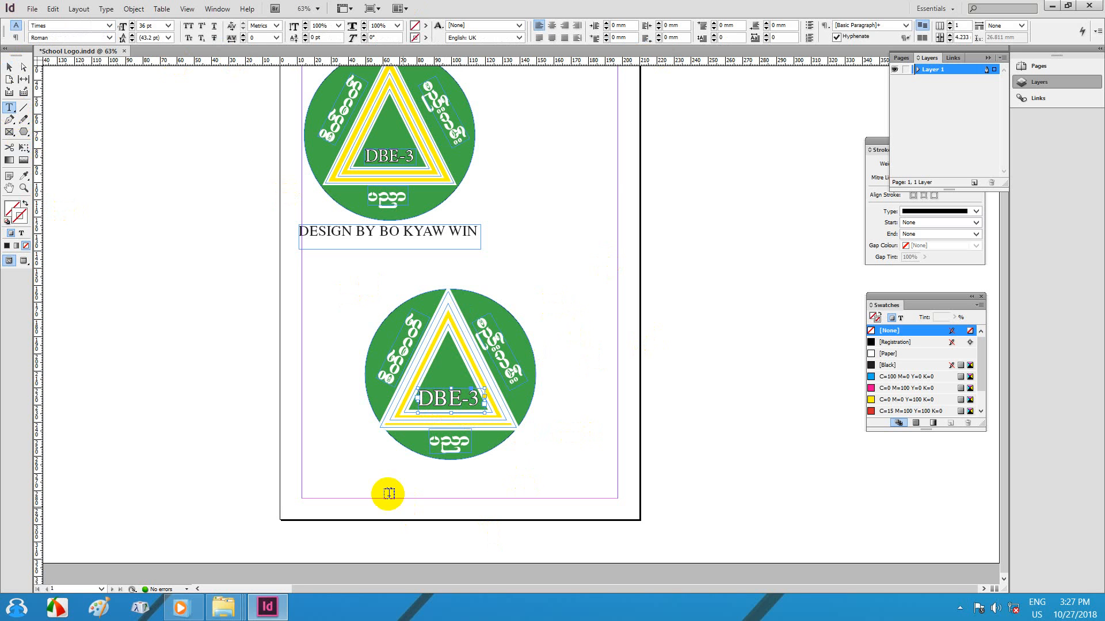
left_click_drag(332, 461, 551, 489)
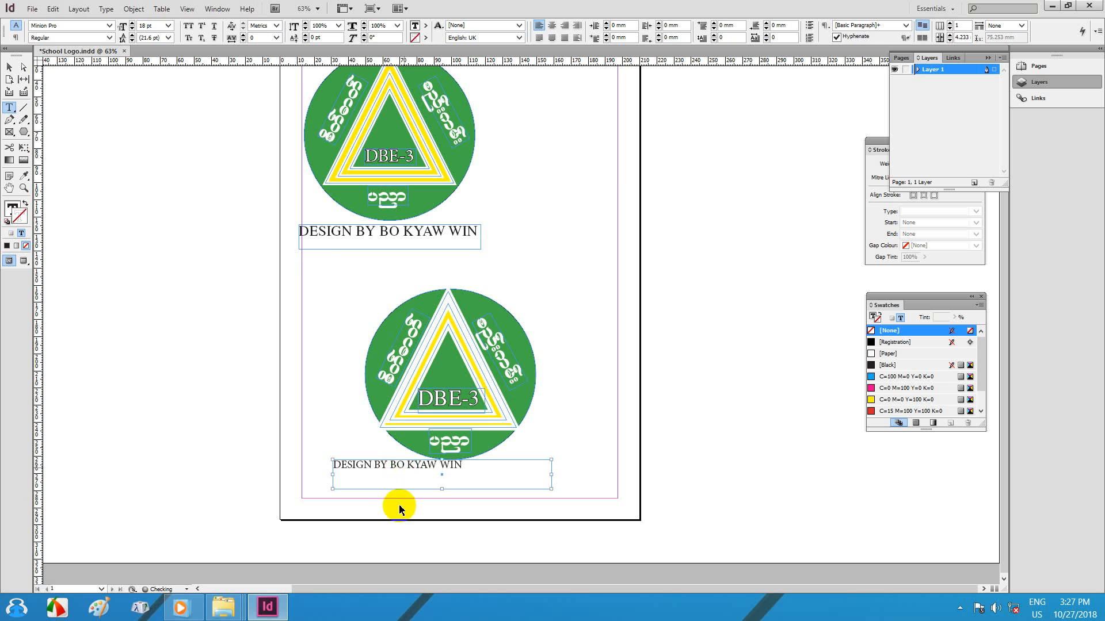
Step: Enlarge the font of the whole design credit under the new logo until it spans slightly more than the circle's width
key("ctrl+a")
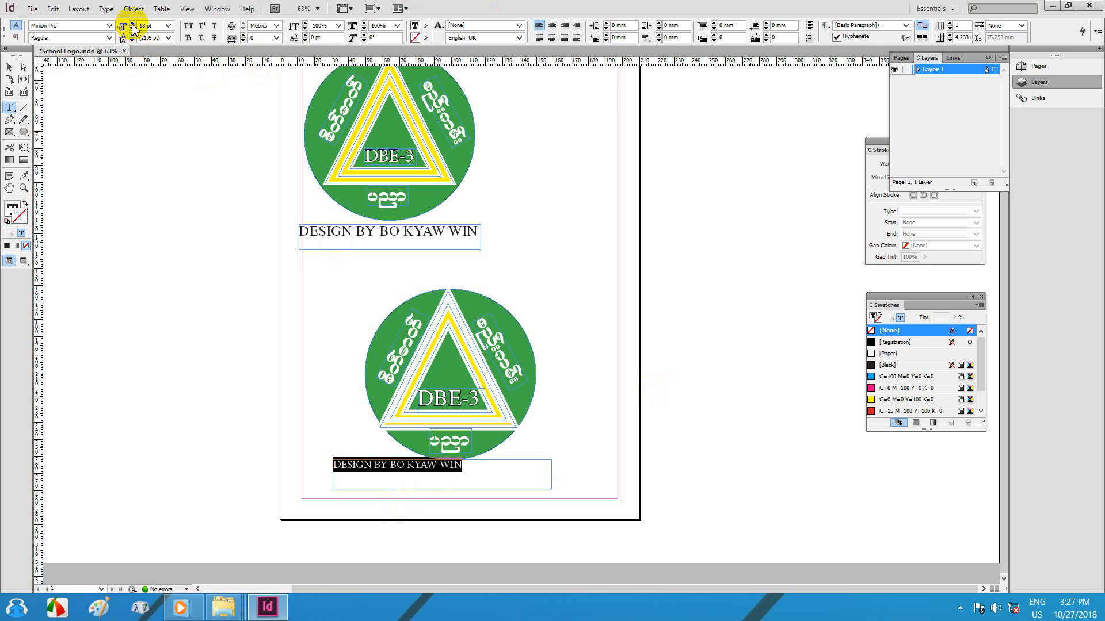
left_click(132, 23)
left_click(132, 23)
left_click(132, 23)
left_click(132, 23)
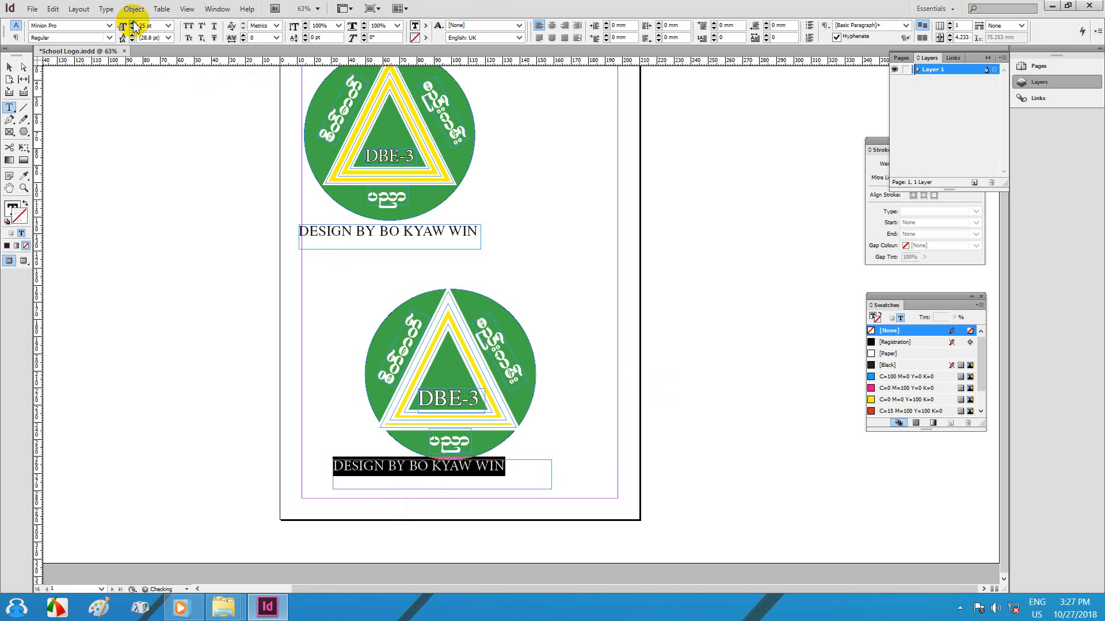
left_click(131, 23)
left_click(131, 23)
Step: Shrink the design credit's frame to about 115 by 9 mm and place it just beneath the new logo
left_click(10, 70)
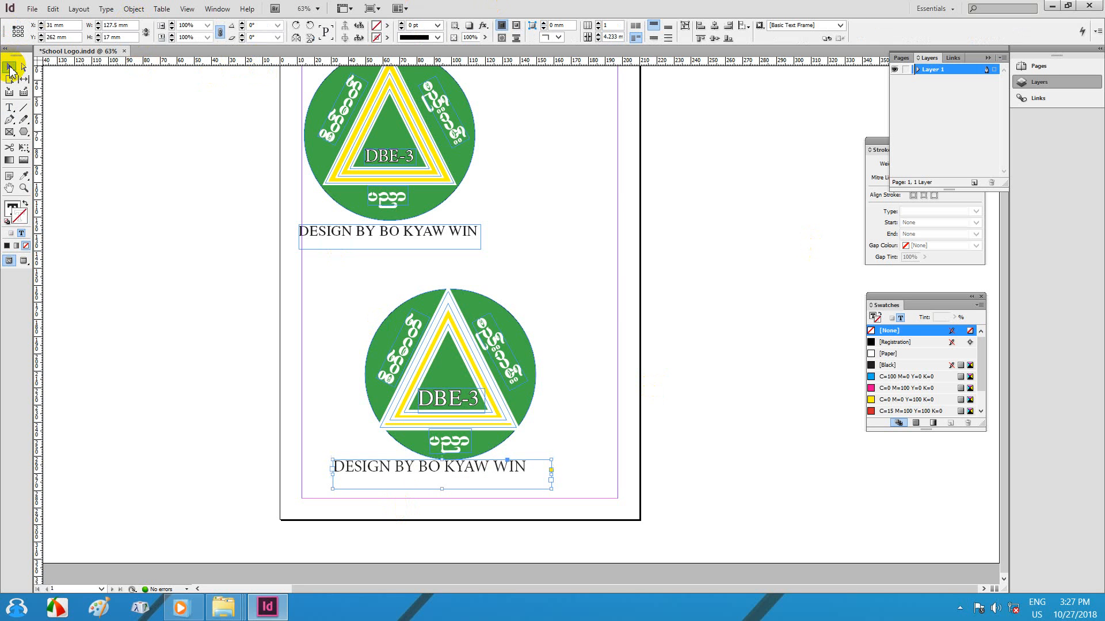
left_click(543, 475)
left_click_drag(543, 476, 429, 471)
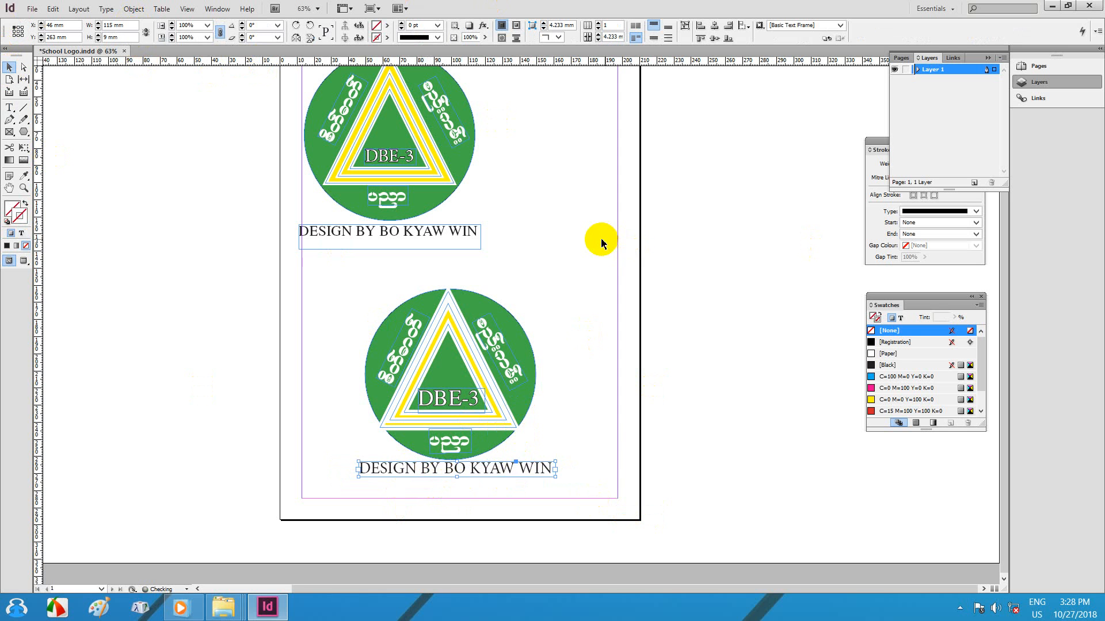
Step: Deselect the credit frame, save the School Logo document and minimise its window
key("ctrl+0")
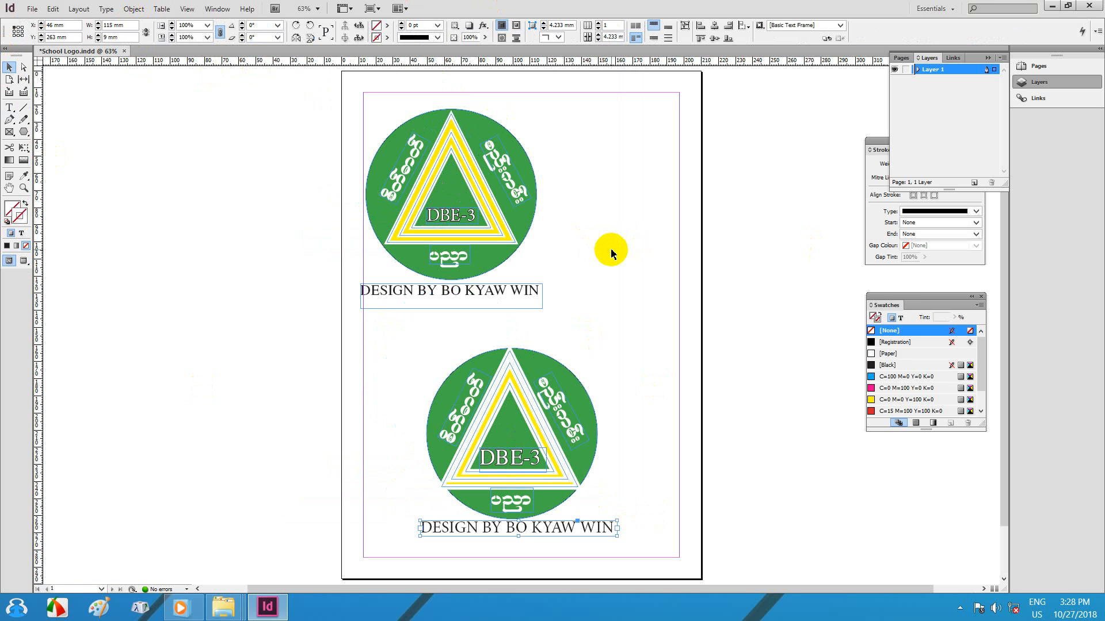
left_click(609, 247)
left_click_drag(393, 192, 509, 514)
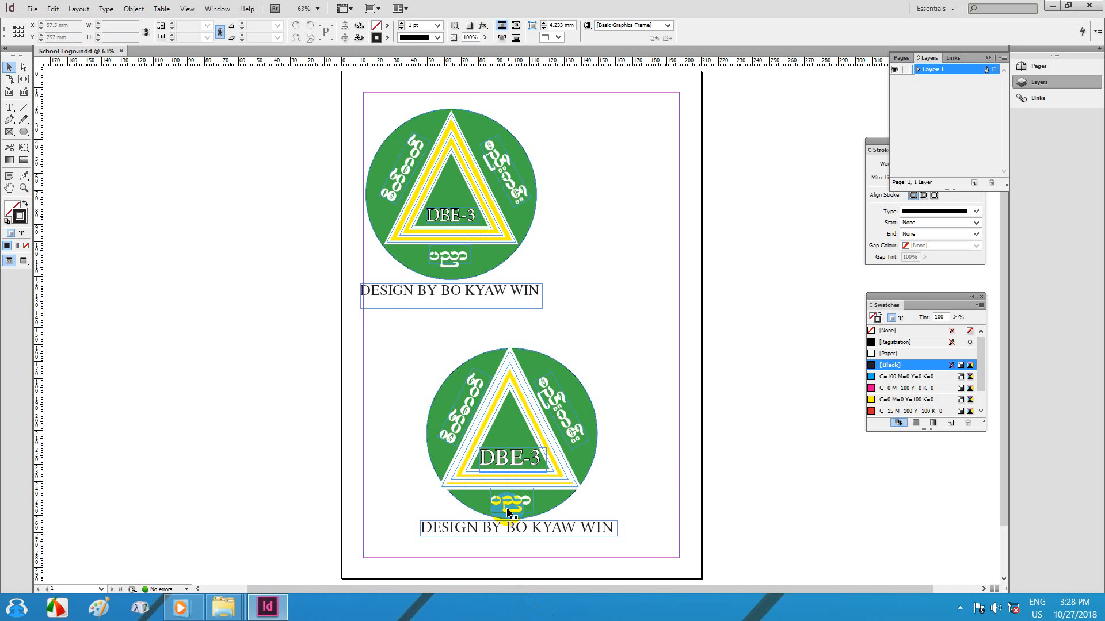
left_click_drag(645, 343, 616, 321)
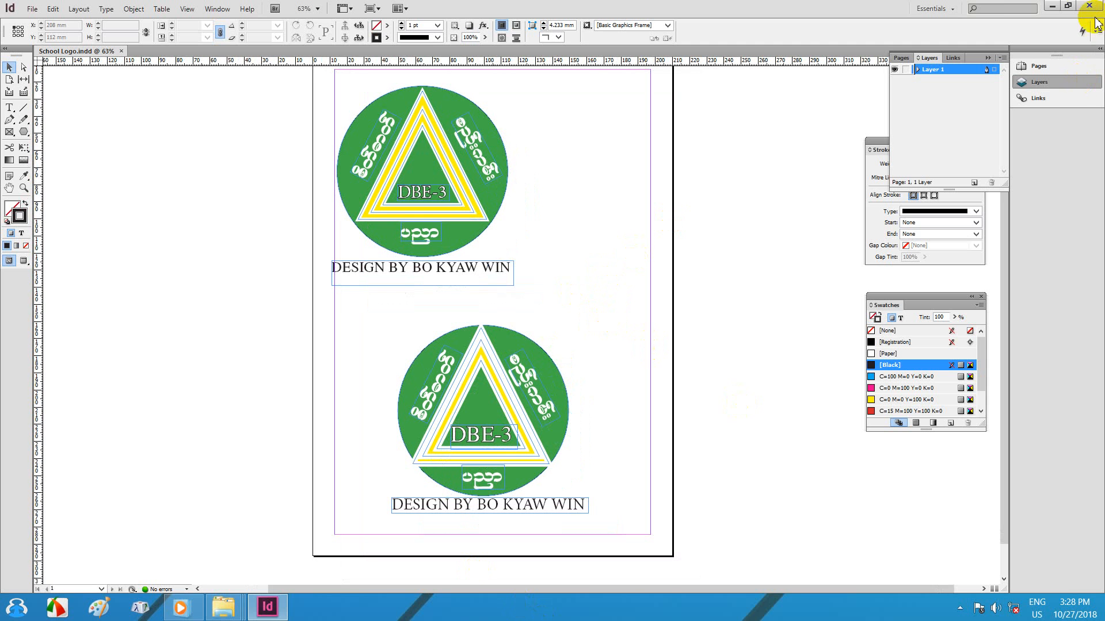
left_click(1053, 7)
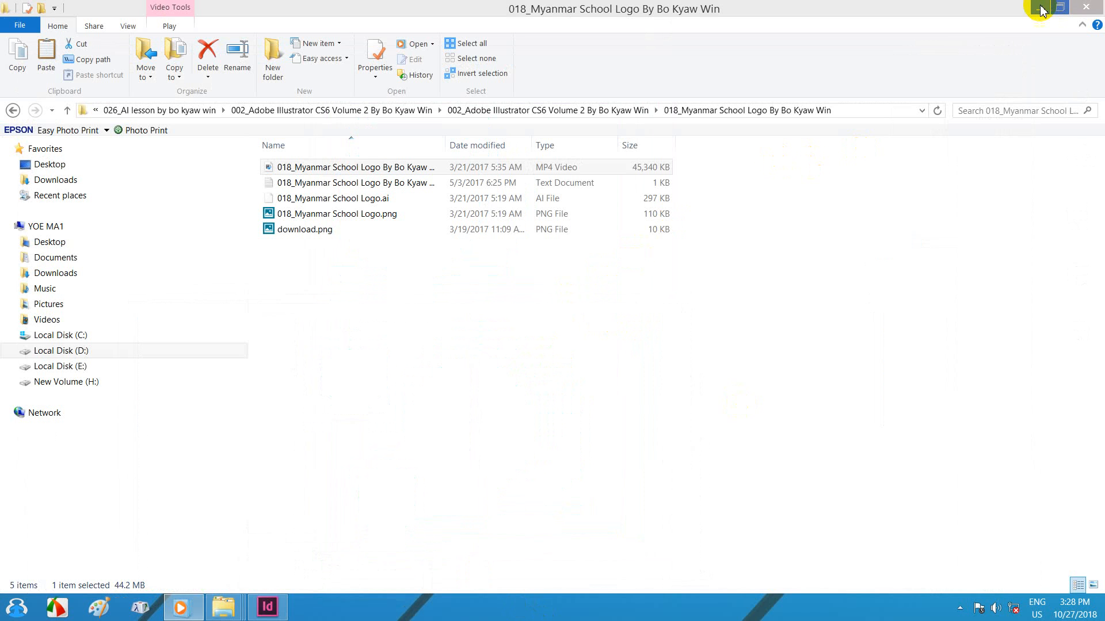